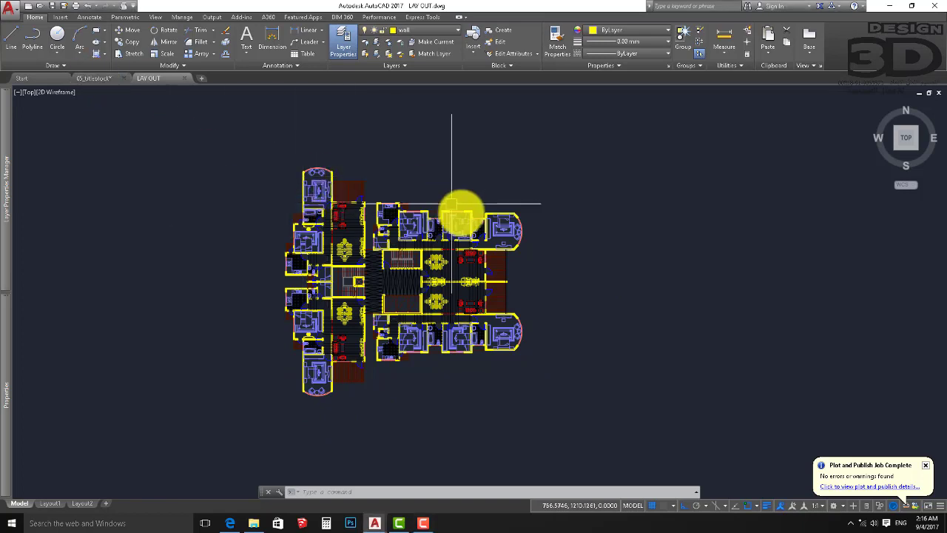
Switch to the 05_titleblock drawing and zoom to frame its green border and title block.
{"action": "left_click", "coordinate": [105, 76]}
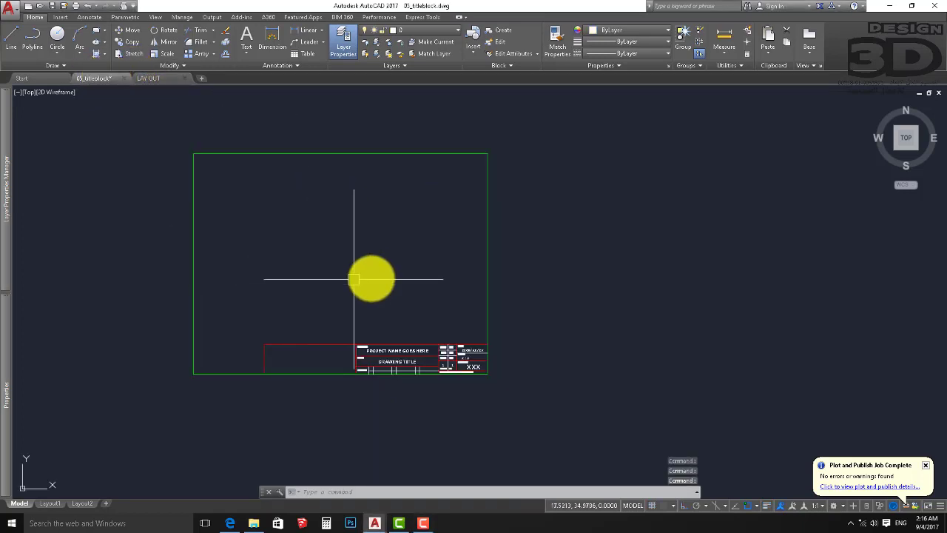
{"action": "scroll", "coordinate": [414, 274], "scroll_direction": "up", "scroll_amount": 2}
{"action": "scroll", "coordinate": [474, 288], "scroll_direction": "down", "scroll_amount": 3}
{"action": "scroll", "coordinate": [492, 297], "scroll_direction": "up", "scroll_amount": 1}
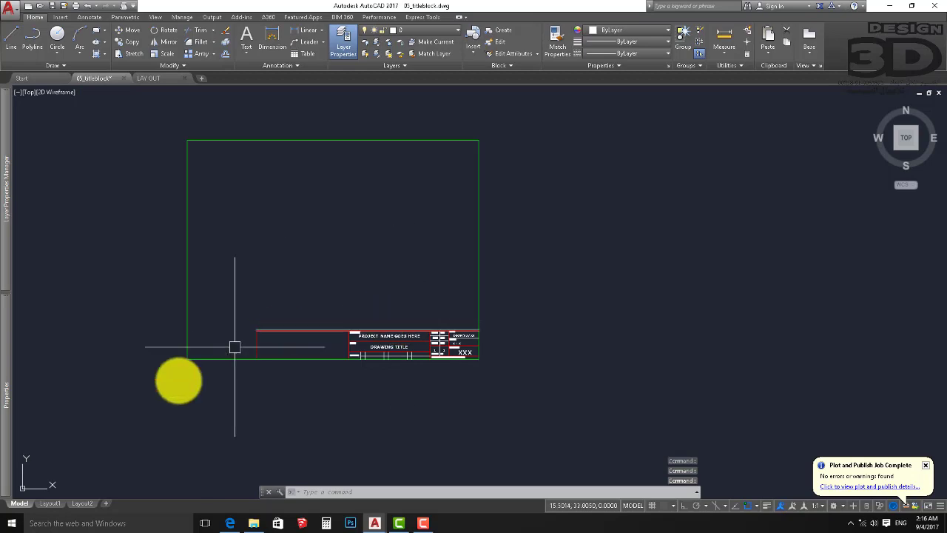
{"action": "scroll", "coordinate": [490, 379], "scroll_direction": "down", "scroll_amount": 1}
{"action": "scroll", "coordinate": [425, 335], "scroll_direction": "up", "scroll_amount": 2}
{"action": "scroll", "coordinate": [370, 278], "scroll_direction": "up", "scroll_amount": 2}
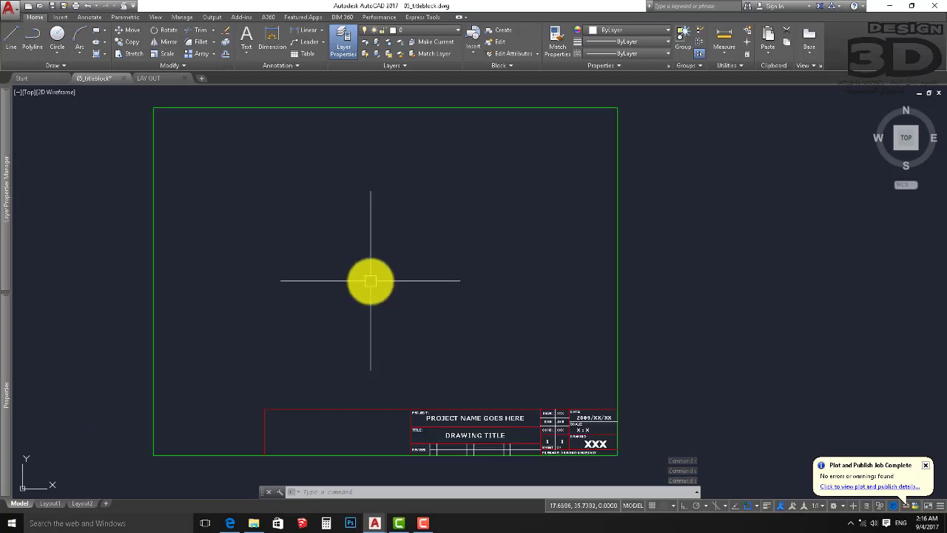
{"action": "scroll", "coordinate": [370, 279], "scroll_direction": "down", "scroll_amount": 2}
{"action": "scroll", "coordinate": [370, 280], "scroll_direction": "up", "scroll_amount": 2}
{"action": "scroll", "coordinate": [419, 245], "scroll_direction": "down", "scroll_amount": 2}
{"action": "scroll", "coordinate": [419, 244], "scroll_direction": "up", "scroll_amount": 2}
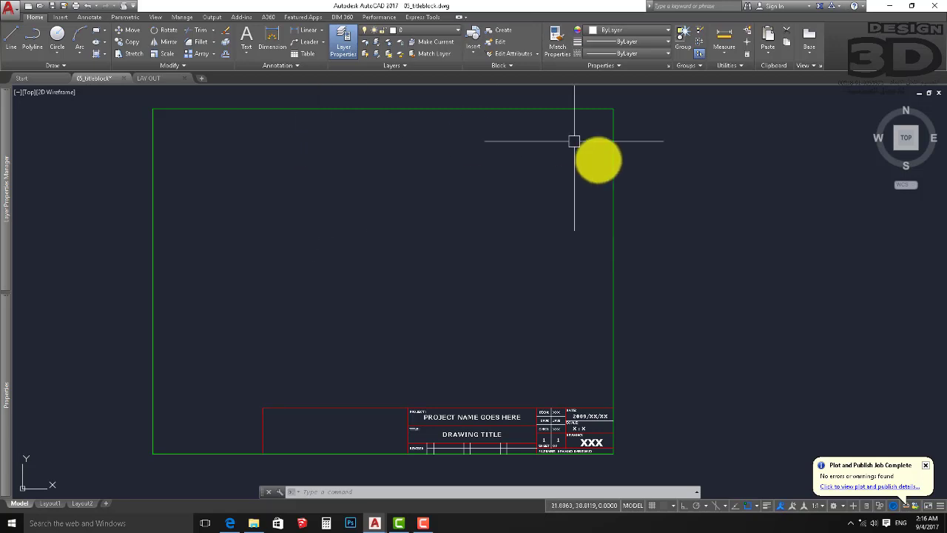
Go to the Layout1 sheet of the LAY OUT drawing.
{"action": "left_click", "coordinate": [153, 81]}
{"action": "scroll", "coordinate": [241, 333], "scroll_direction": "up", "scroll_amount": 2}
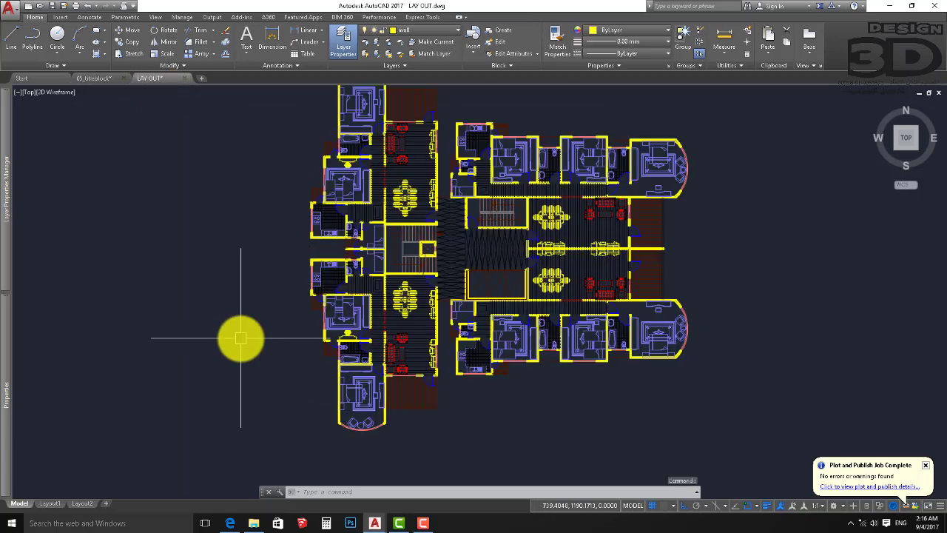
{"action": "scroll", "coordinate": [211, 350], "scroll_direction": "down", "scroll_amount": 2}
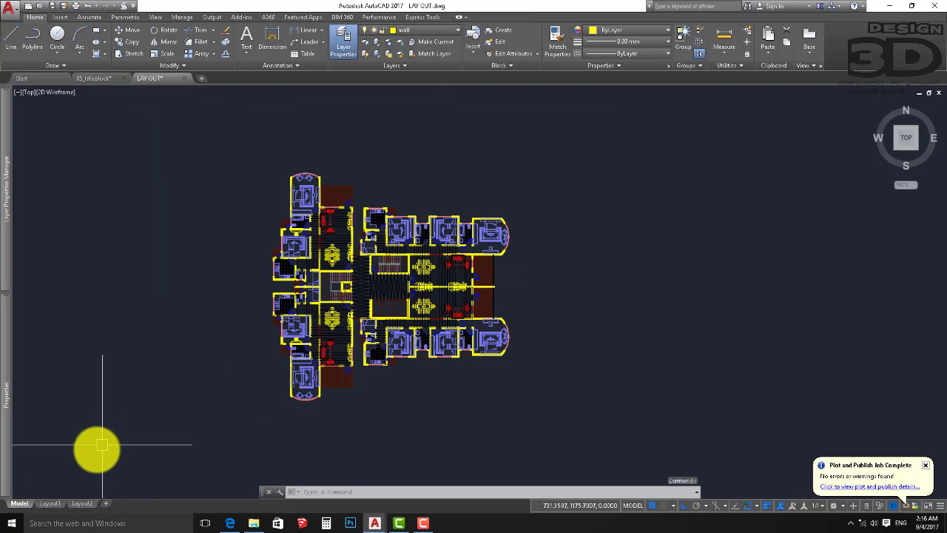
{"action": "left_click", "coordinate": [48, 505]}
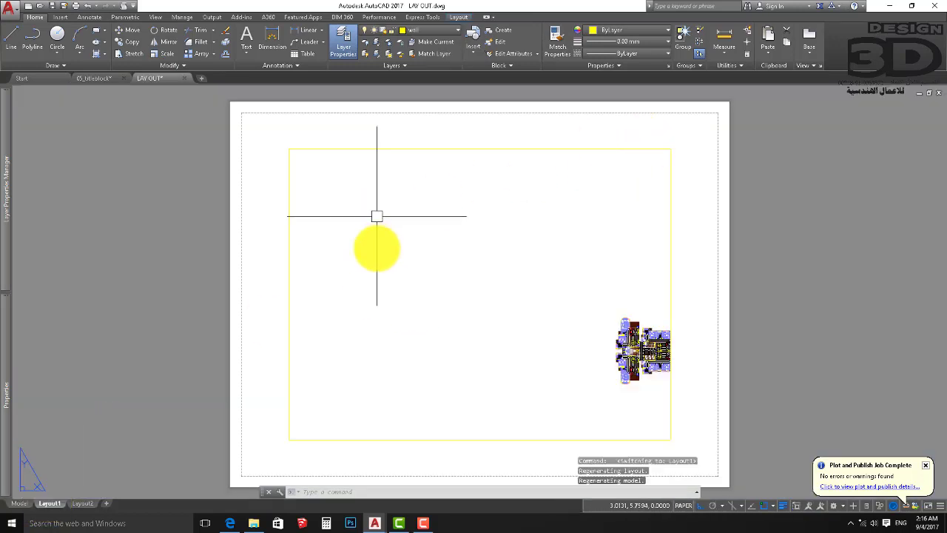
Delete Layout1's default viewport so the paper sheet is blank.
{"action": "left_click", "coordinate": [475, 150]}
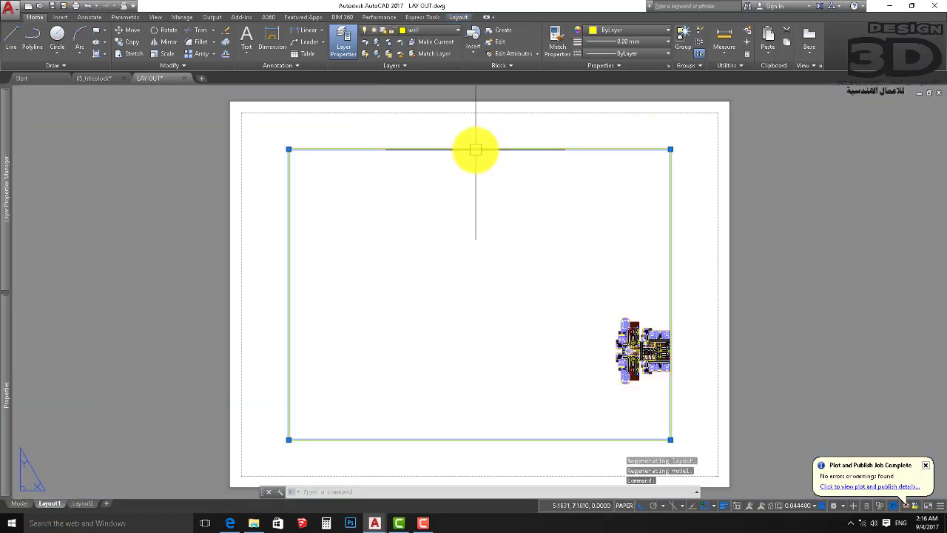
{"action": "key", "text": "Delete"}
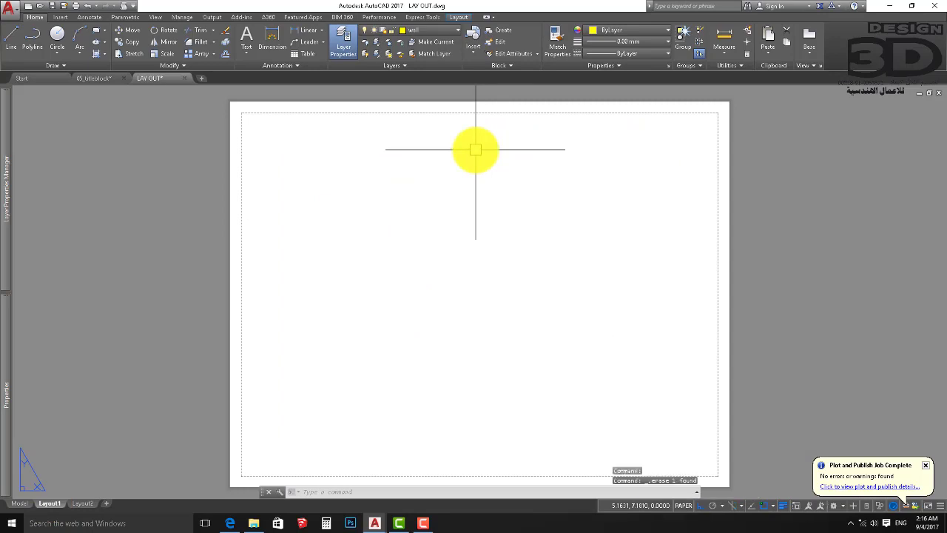
{"action": "scroll", "coordinate": [466, 194], "scroll_direction": "down", "scroll_amount": 1}
{"action": "scroll", "coordinate": [451, 222], "scroll_direction": "up", "scroll_amount": 1}
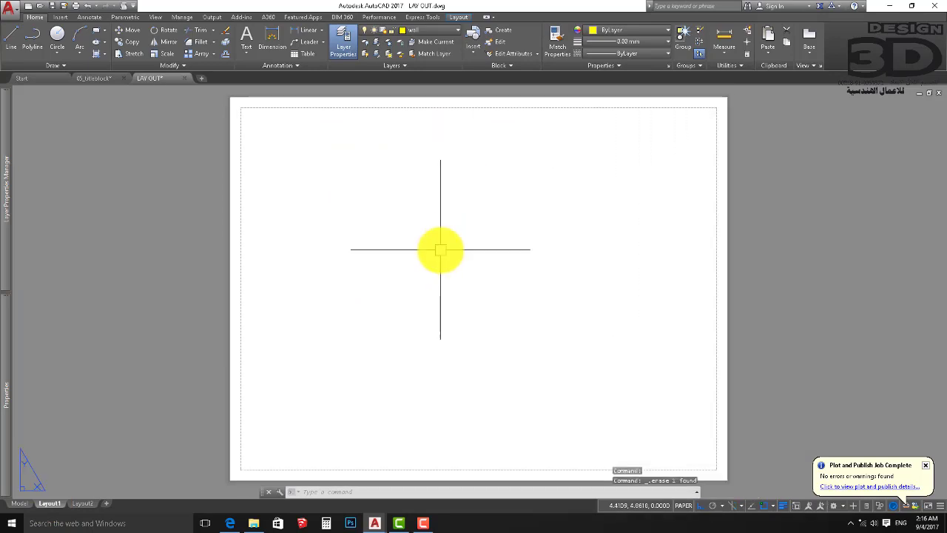
{"action": "scroll", "coordinate": [440, 249], "scroll_direction": "down", "scroll_amount": 1}
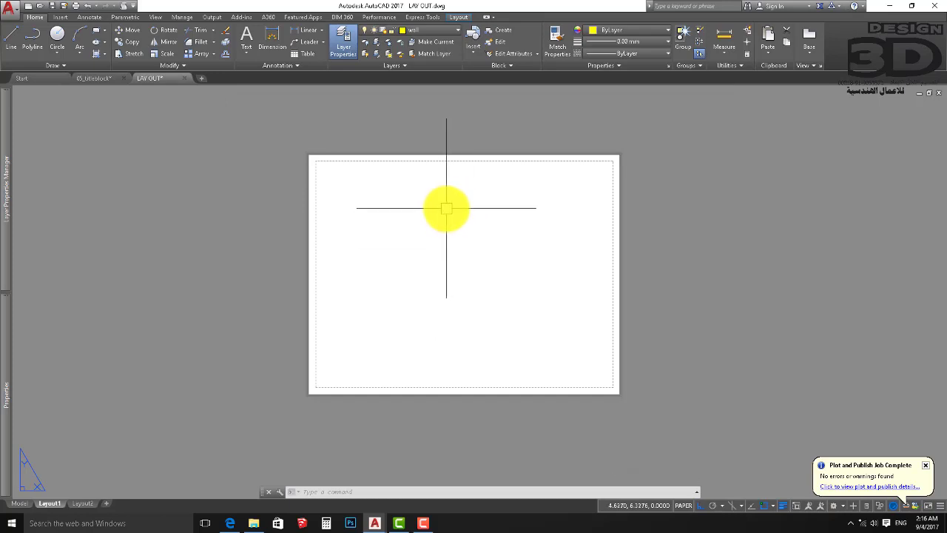
Tile the LAY OUT and 05_titleblock windows vertically side by side.
{"action": "left_click", "coordinate": [156, 17]}
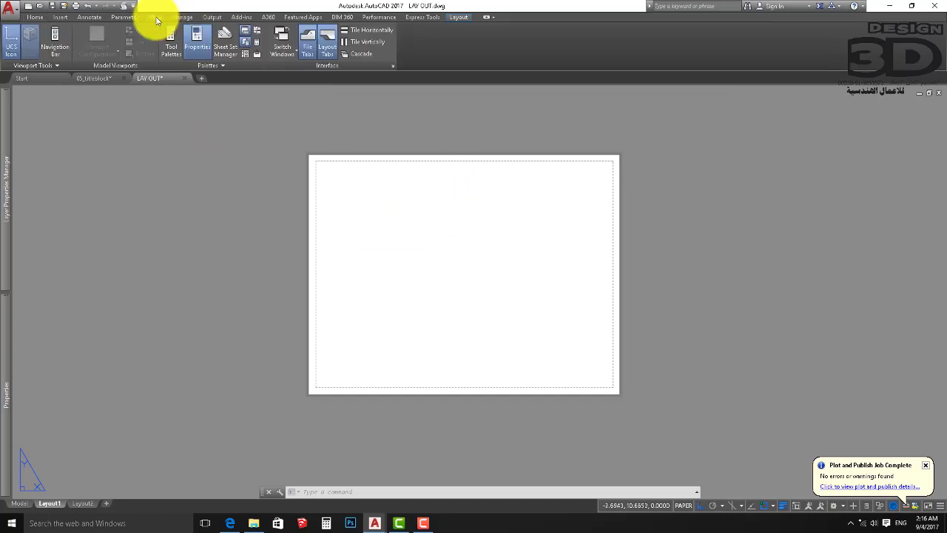
{"action": "left_click", "coordinate": [343, 46]}
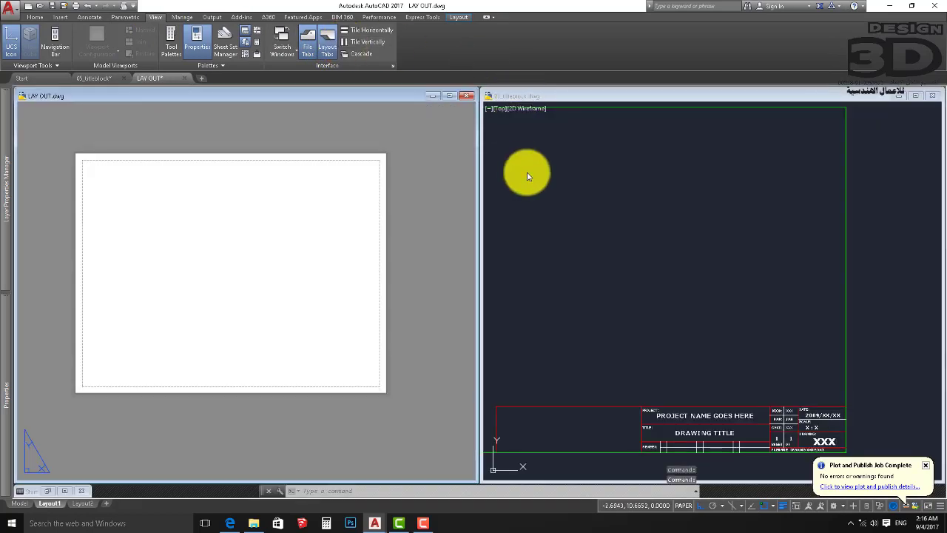
{"action": "left_click", "coordinate": [691, 278]}
{"action": "scroll", "coordinate": [740, 252], "scroll_direction": "down", "scroll_amount": 2}
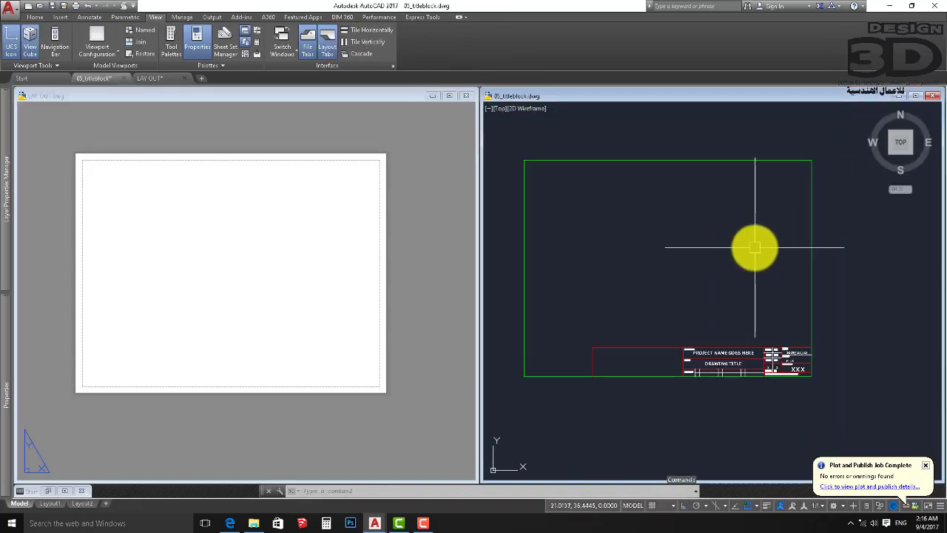
{"action": "scroll", "coordinate": [691, 250], "scroll_direction": "down", "scroll_amount": 1}
{"action": "scroll", "coordinate": [691, 250], "scroll_direction": "up", "scroll_amount": 2}
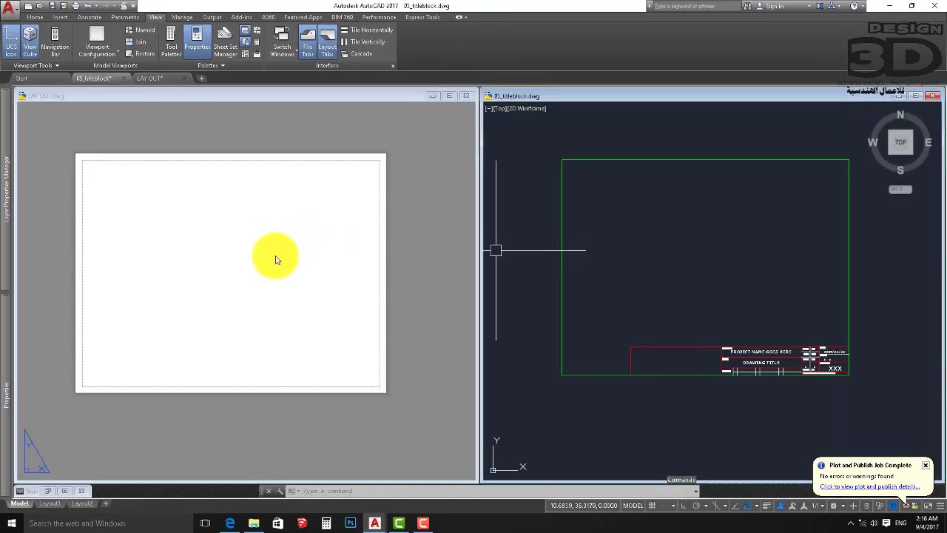
{"action": "left_click", "coordinate": [277, 259]}
{"action": "scroll", "coordinate": [231, 262], "scroll_direction": "up", "scroll_amount": 2}
{"action": "scroll", "coordinate": [237, 262], "scroll_direction": "down", "scroll_amount": 2}
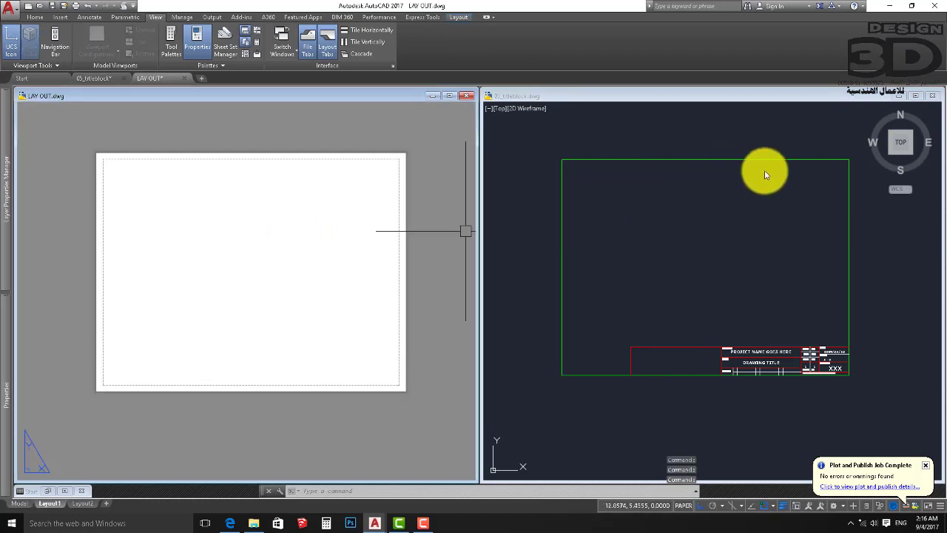
Window-select the 05_titleblock border and title block and drag them onto Layout1.
{"action": "left_click", "coordinate": [541, 413]}
{"action": "left_click", "coordinate": [539, 405]}
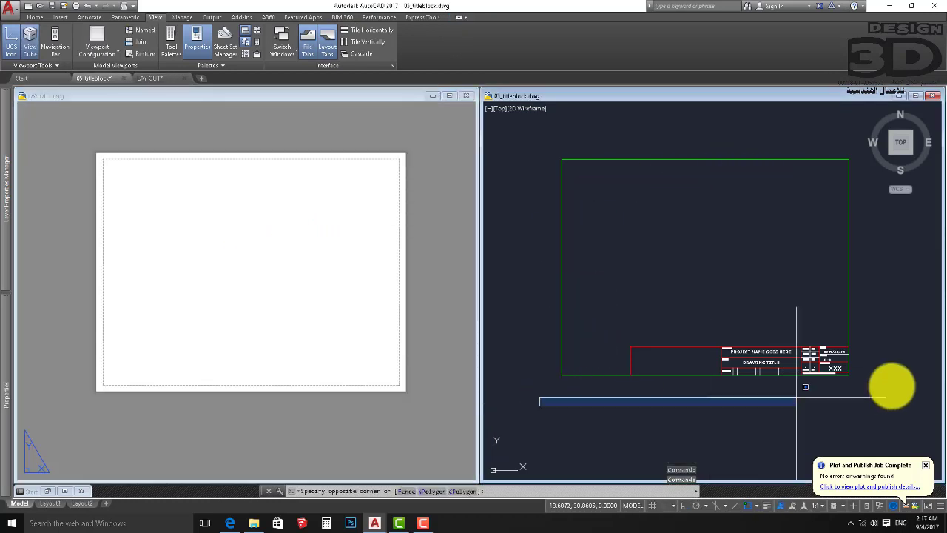
{"action": "left_click", "coordinate": [871, 142]}
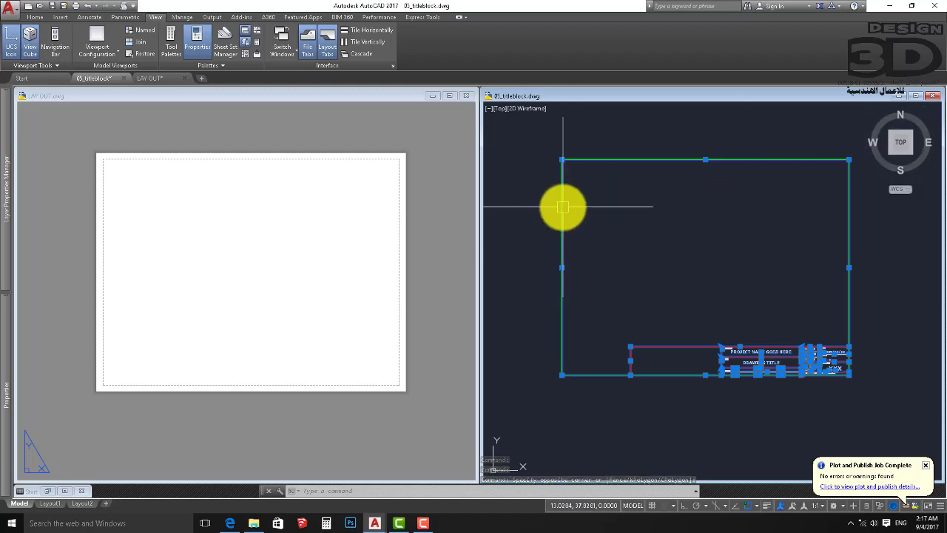
{"action": "mouse_move", "coordinate": [562, 202]}
{"action": "left_mouse_down"}
{"action": "mouse_move", "coordinate": [155, 220]}
{"action": "mouse_move", "coordinate": [112, 213]}
{"action": "left_mouse_up"}
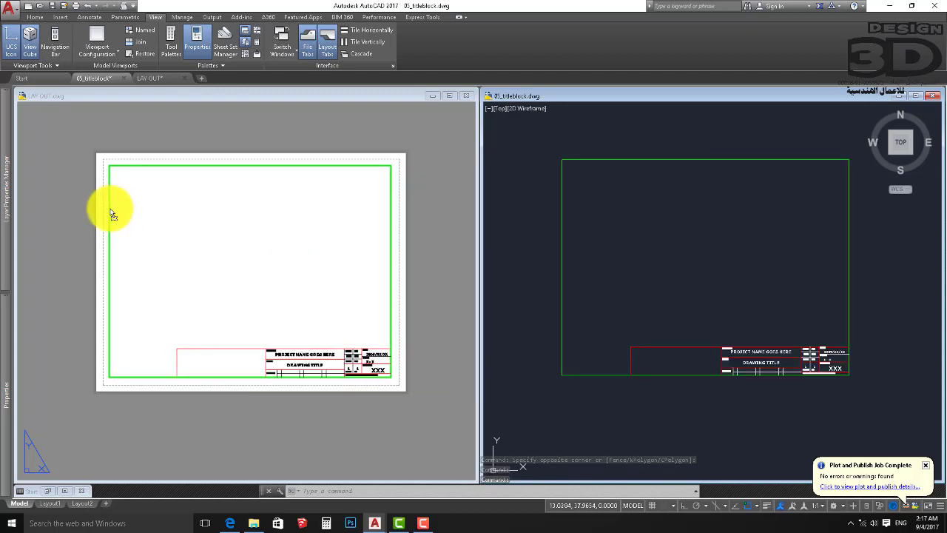
{"action": "left_click_drag", "start_coordinate": [112, 213], "coordinate": [112, 214]}
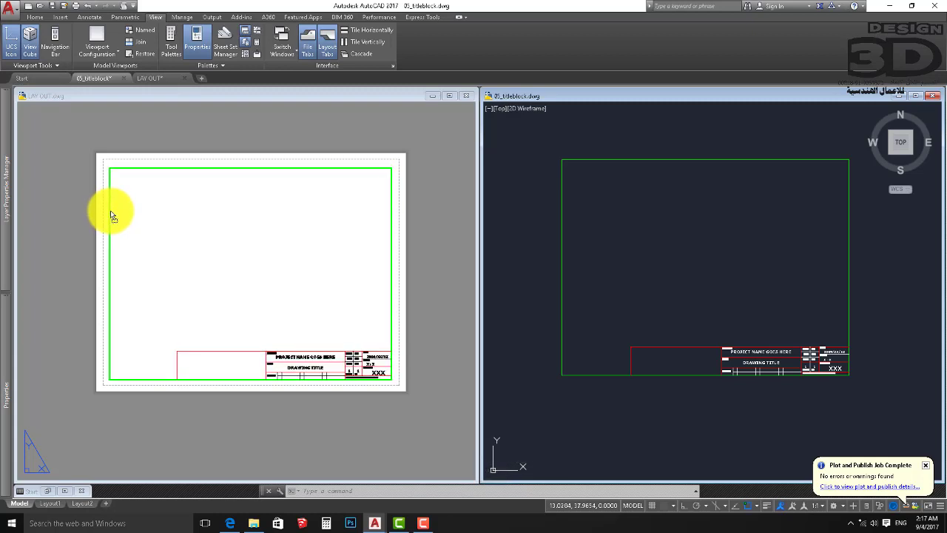
{"action": "left_click_drag", "start_coordinate": [111, 214], "coordinate": [112, 214]}
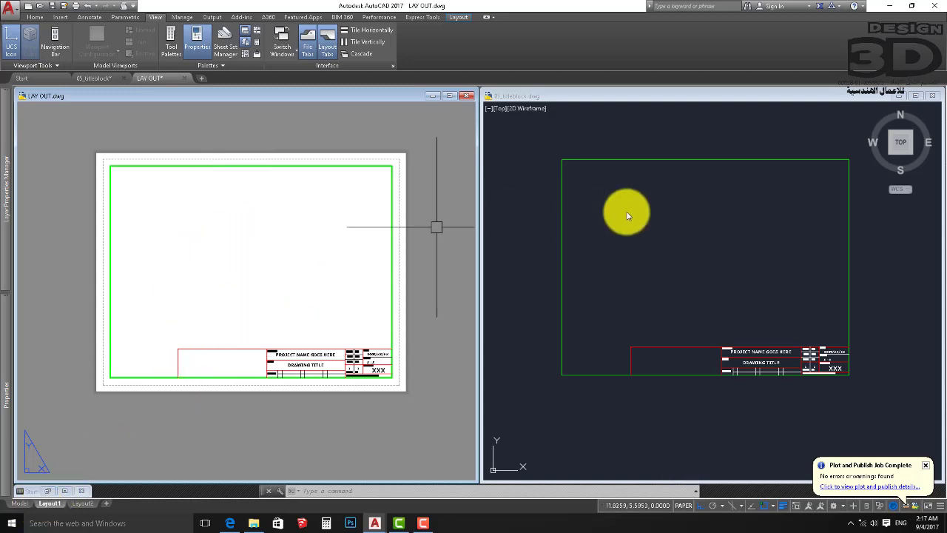
Close 05_titleblock without saving and maximize the LAY OUT window.
{"action": "left_click", "coordinate": [855, 97]}
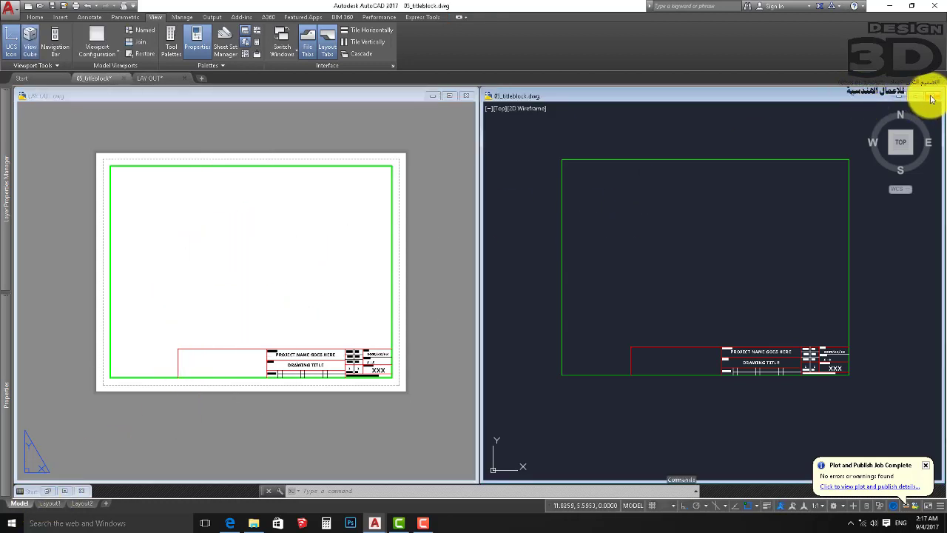
{"action": "left_click", "coordinate": [933, 96]}
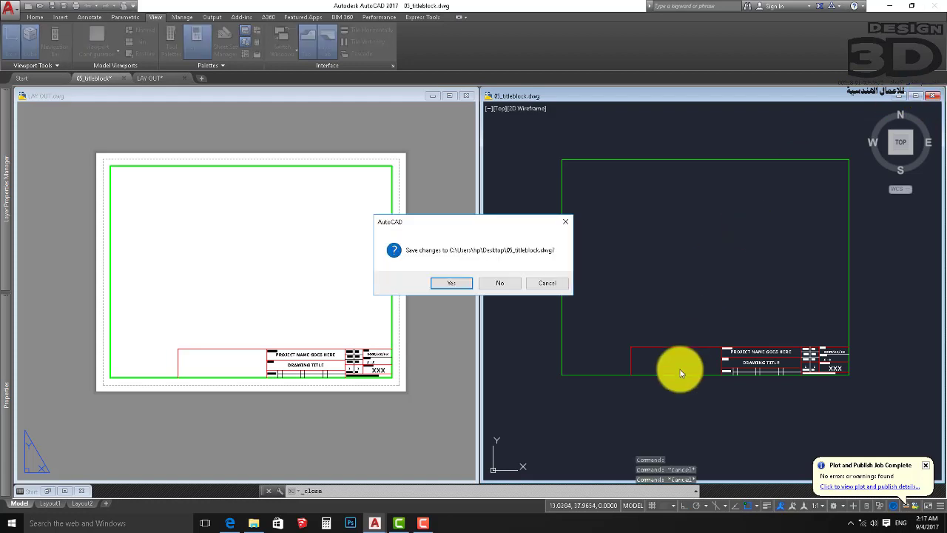
{"action": "left_click", "coordinate": [520, 287]}
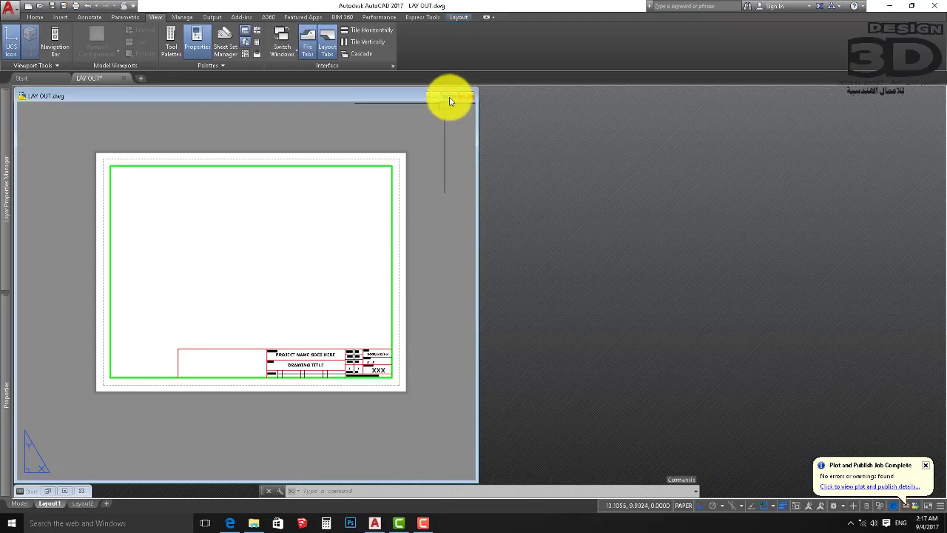
{"action": "left_click", "coordinate": [449, 97]}
{"action": "scroll", "coordinate": [463, 286], "scroll_direction": "up", "scroll_amount": 2}
{"action": "scroll", "coordinate": [421, 303], "scroll_direction": "down", "scroll_amount": 2}
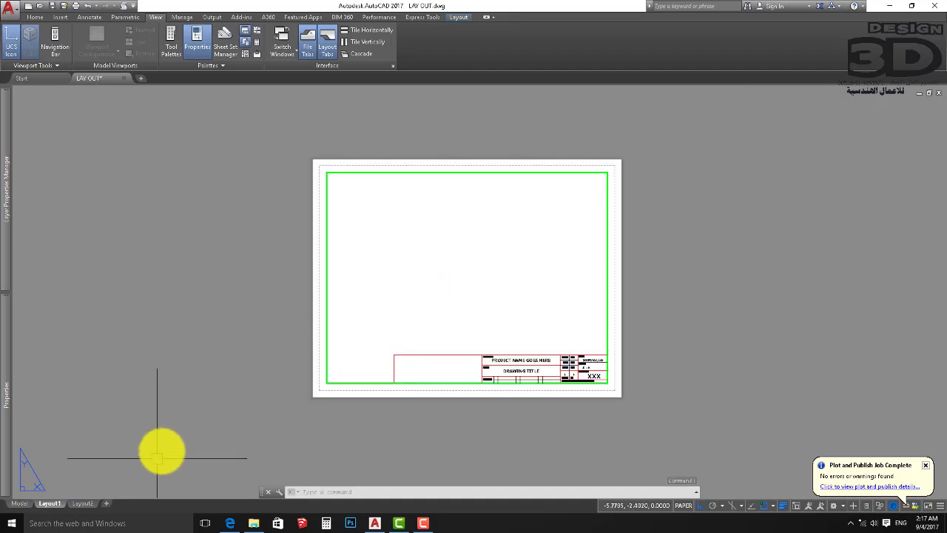
{"action": "mouse_move", "coordinate": [50, 503]}
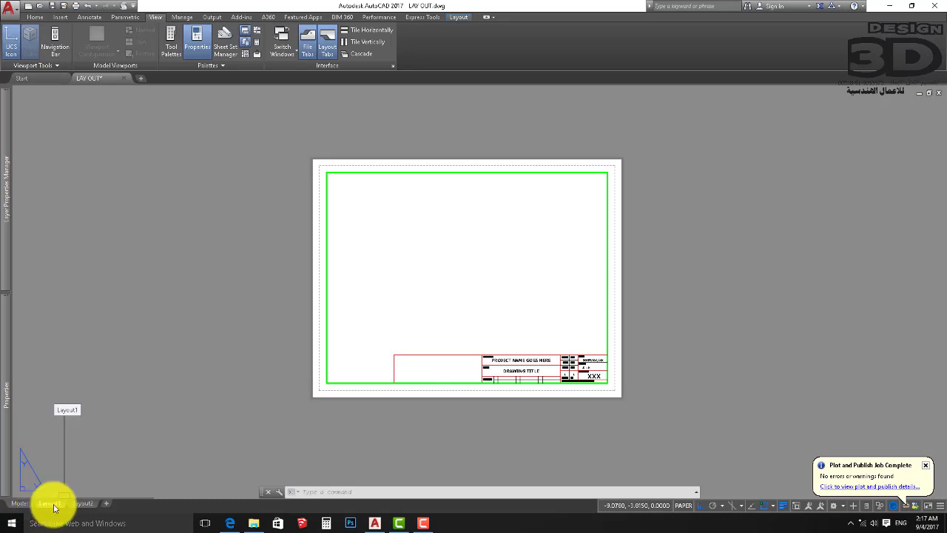
Open Layout1's page setup for editing from the Page Setup Manager.
{"action": "right_click", "coordinate": [49, 507]}
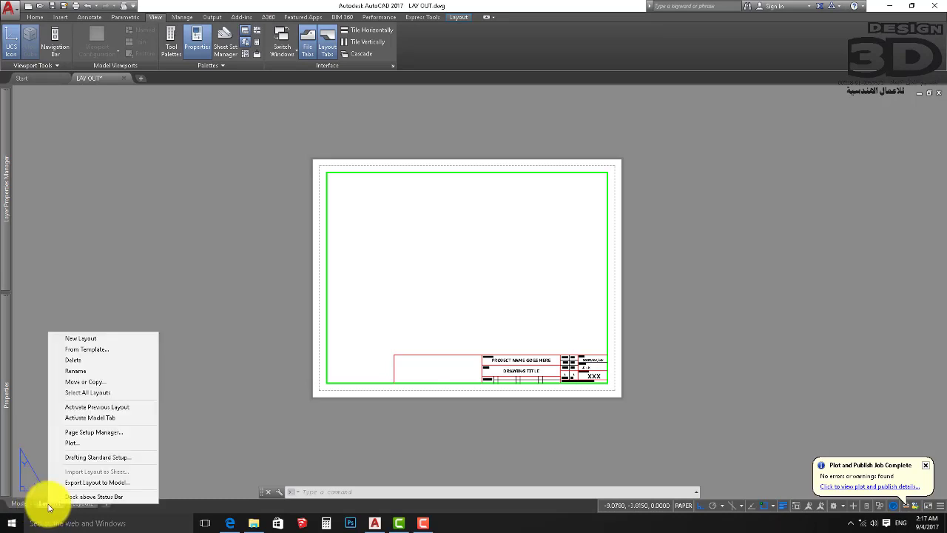
{"action": "left_click", "coordinate": [100, 436]}
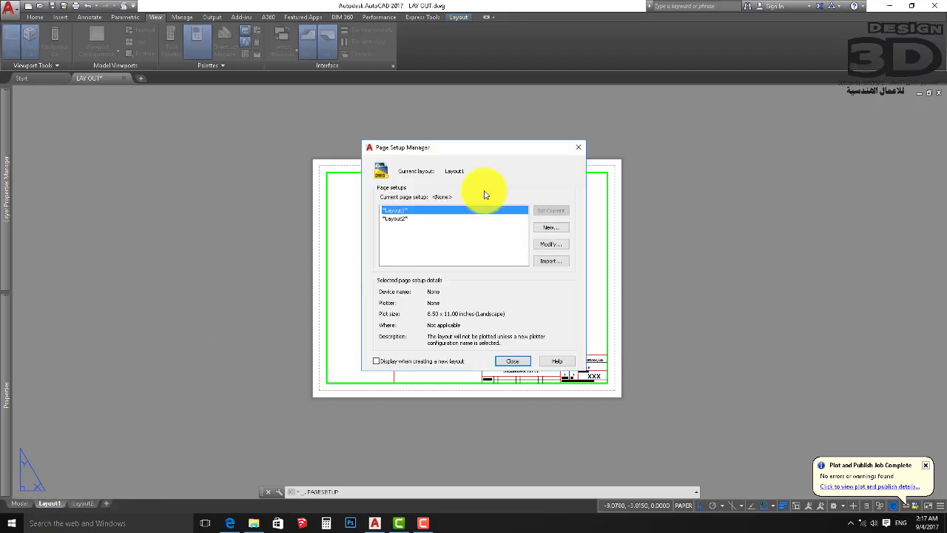
{"action": "left_click_drag", "start_coordinate": [484, 147], "coordinate": [784, 149]}
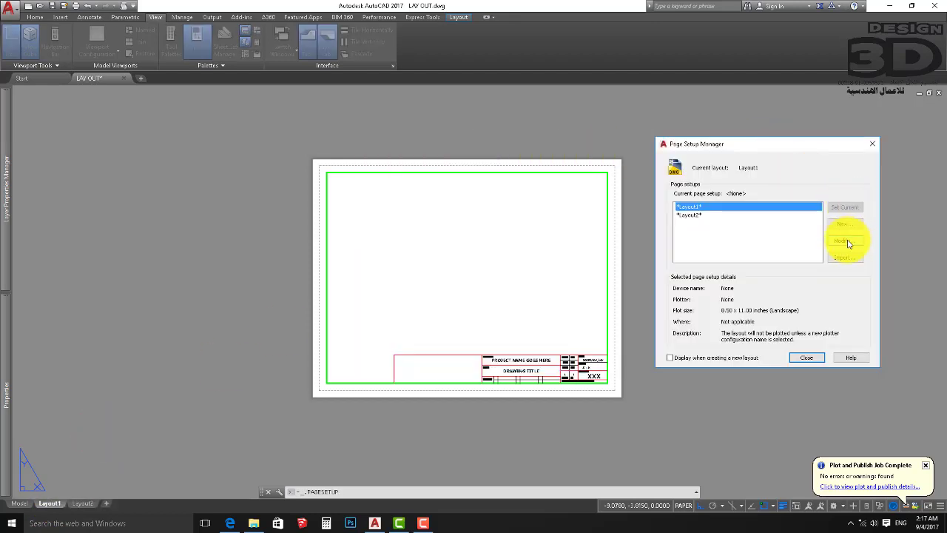
{"action": "left_click", "coordinate": [843, 240]}
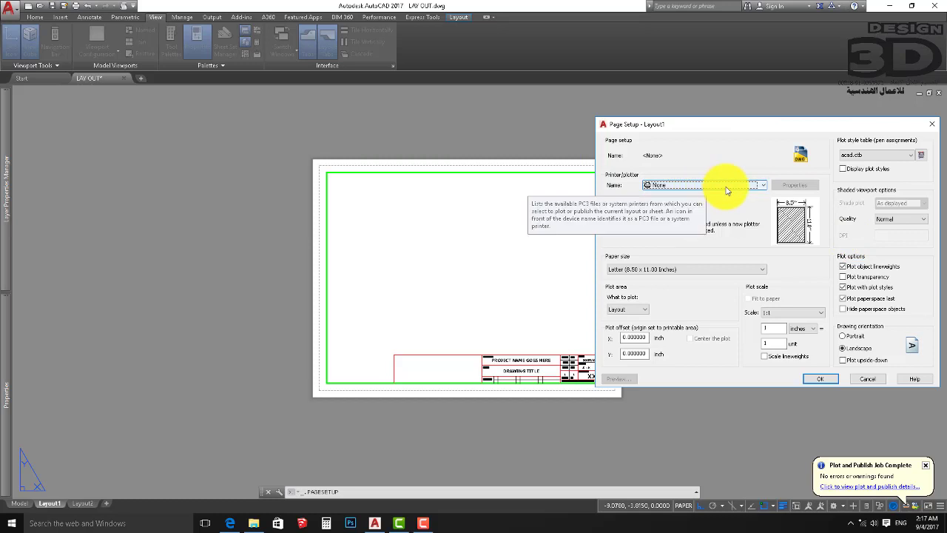
Set the printer/plotter to None and paper size to Letter (8.50 x 11.00 Inches).
{"action": "left_click", "coordinate": [746, 190]}
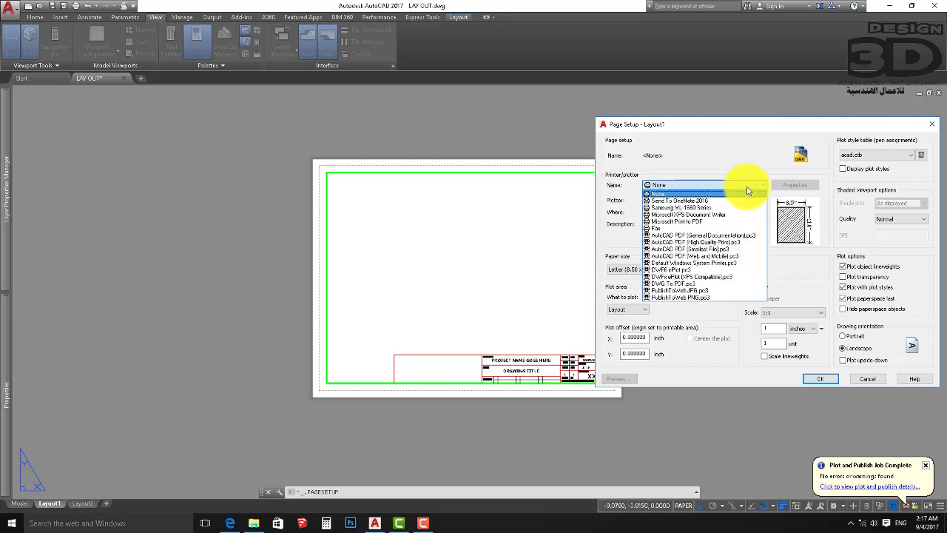
{"action": "left_click", "coordinate": [683, 236]}
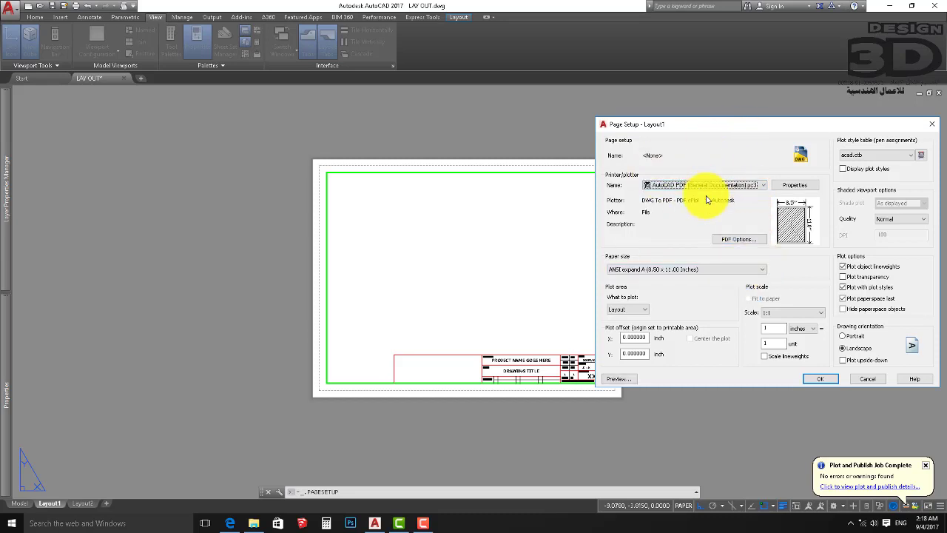
{"action": "left_click", "coordinate": [755, 269]}
{"action": "mouse_move", "coordinate": [766, 406]}
{"action": "left_mouse_down"}
{"action": "mouse_move", "coordinate": [757, 348]}
{"action": "mouse_move", "coordinate": [764, 293]}
{"action": "mouse_move", "coordinate": [751, 438]}
{"action": "left_mouse_up"}
{"action": "left_click", "coordinate": [758, 191]}
{"action": "left_click", "coordinate": [758, 191]}
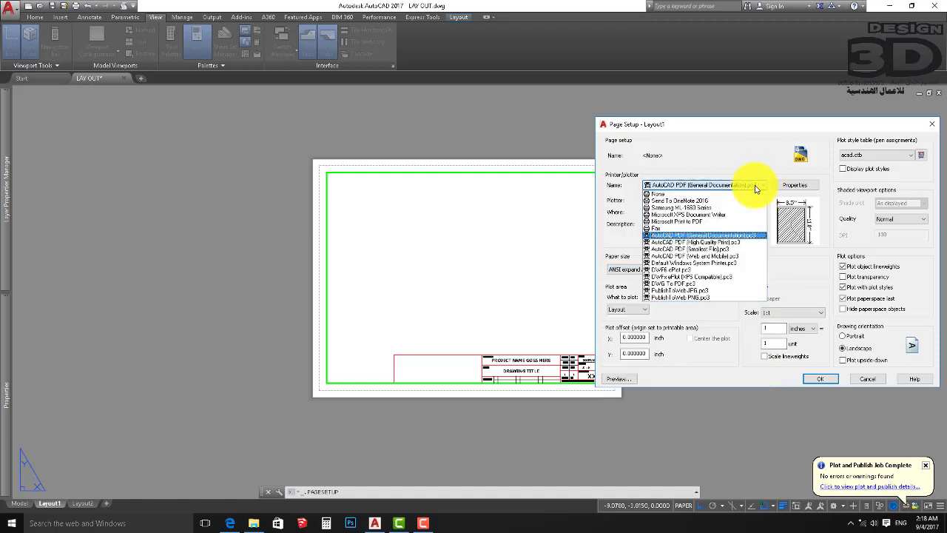
{"action": "left_click", "coordinate": [698, 194]}
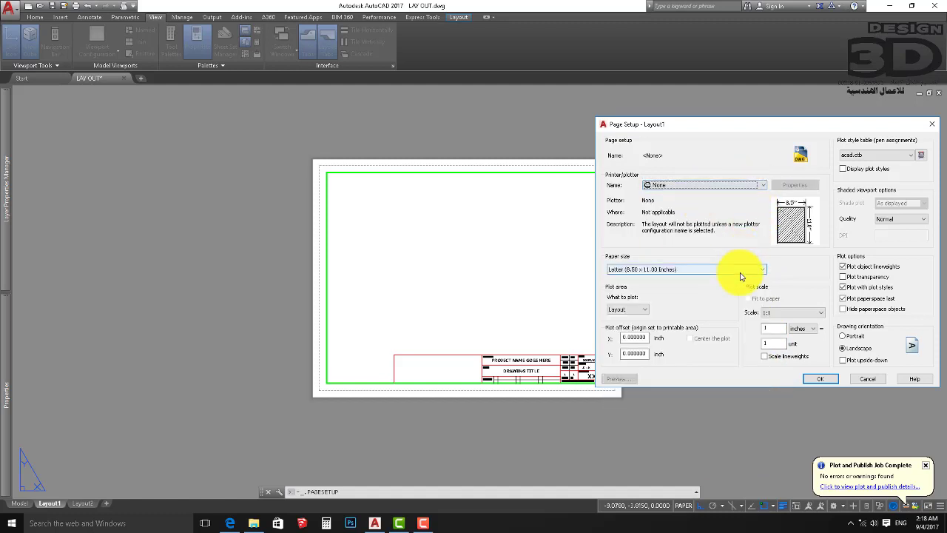
{"action": "left_click", "coordinate": [731, 269]}
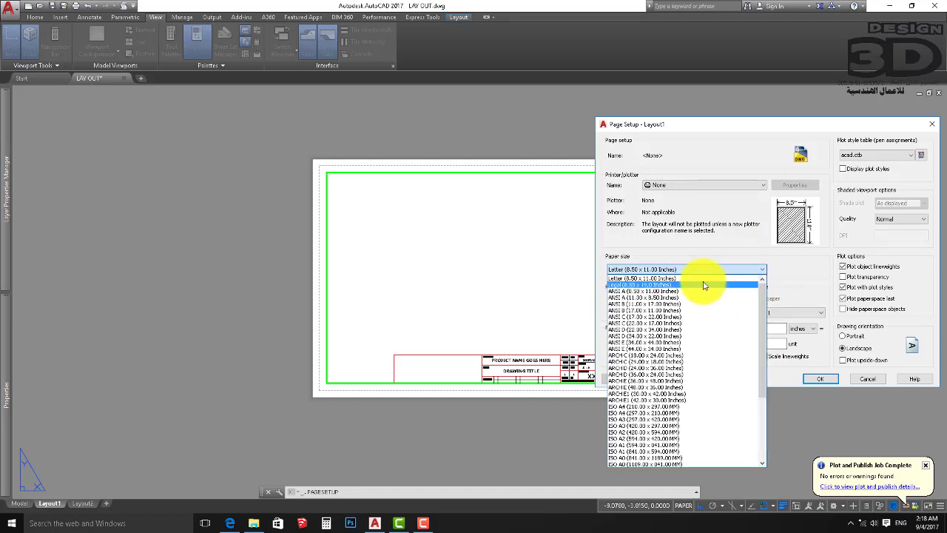
{"action": "left_click", "coordinate": [683, 278]}
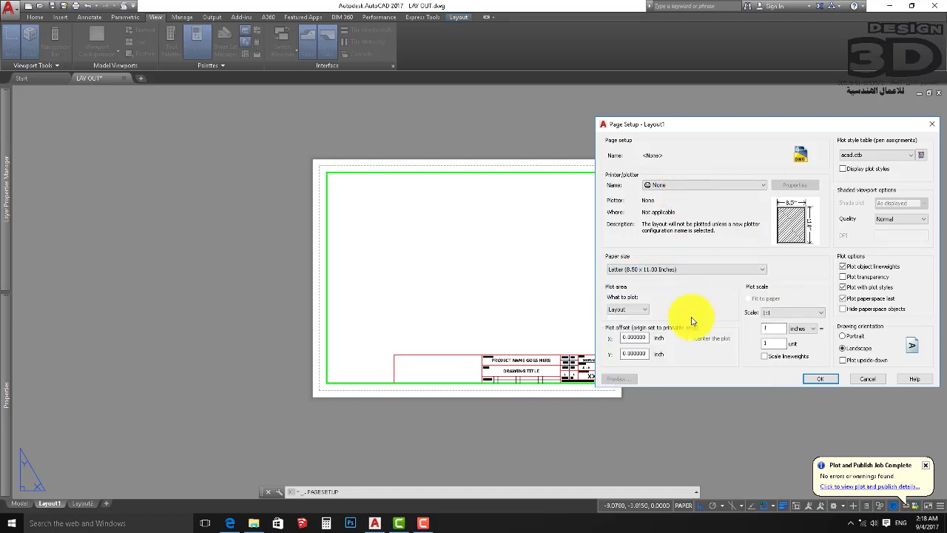
{"action": "left_click", "coordinate": [772, 328]}
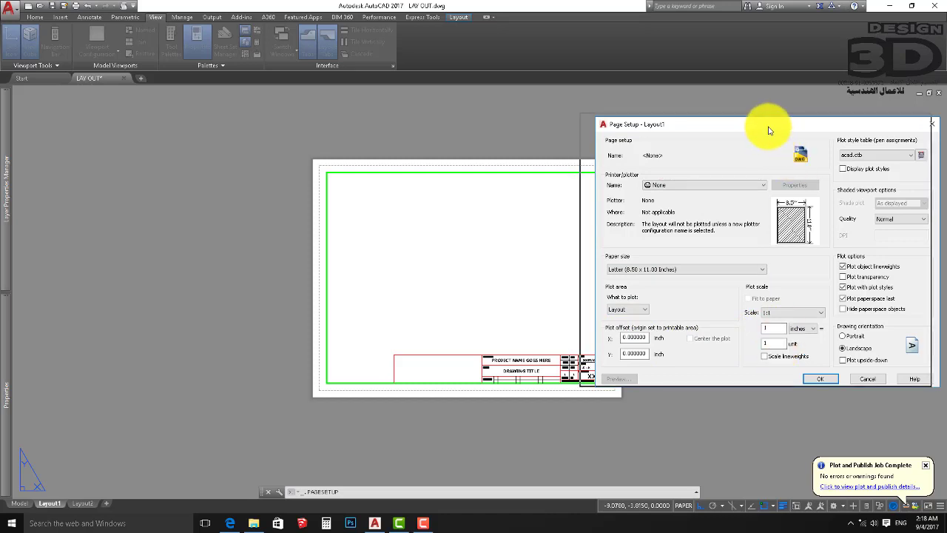
Accept the page setup changes and close the Page Setup Manager.
{"action": "left_click_drag", "start_coordinate": [765, 126], "coordinate": [753, 122]}
{"action": "left_click", "coordinate": [813, 375]}
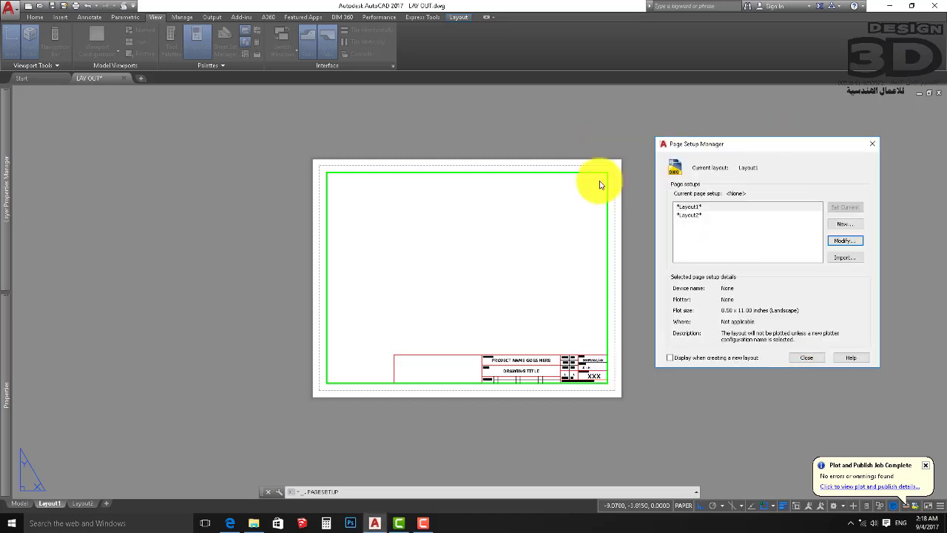
{"action": "left_click", "coordinate": [809, 359]}
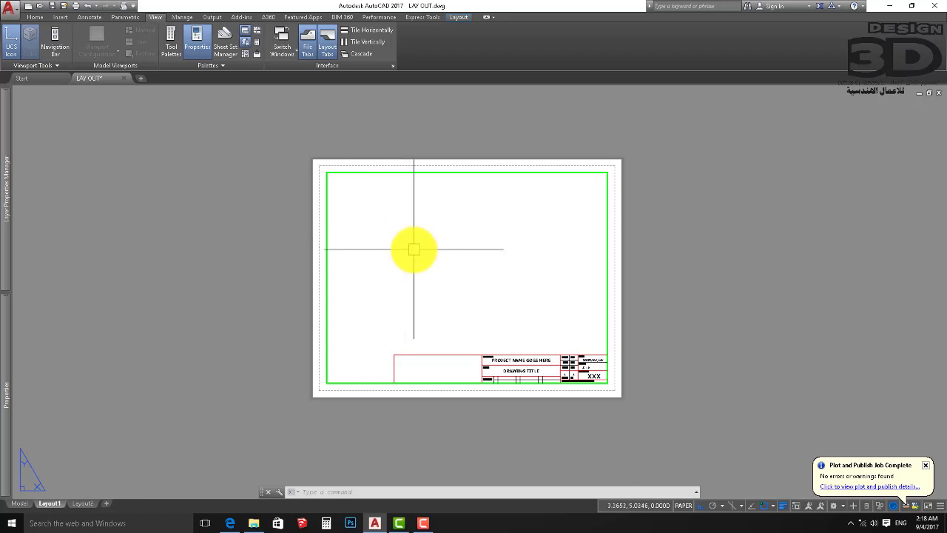
{"action": "type", "text": "v"}
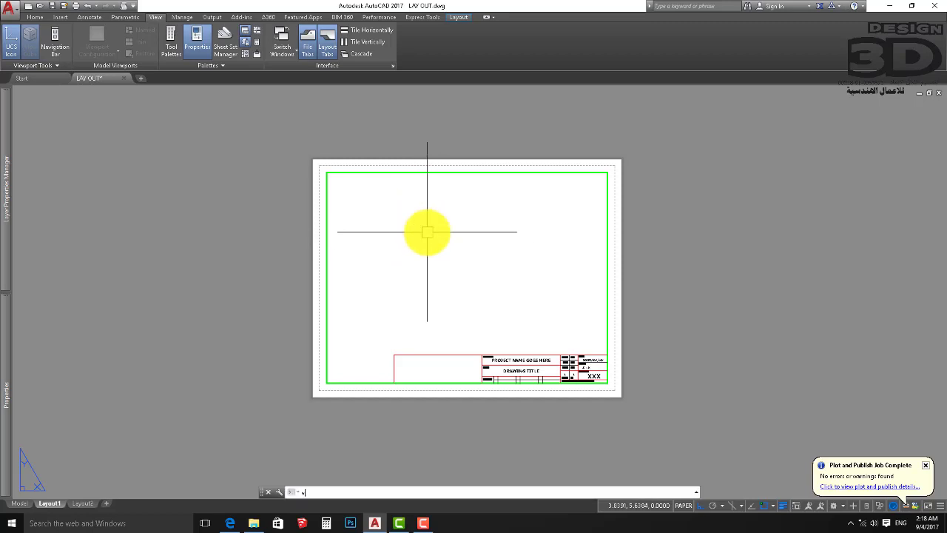
{"action": "type", "text": "po"}
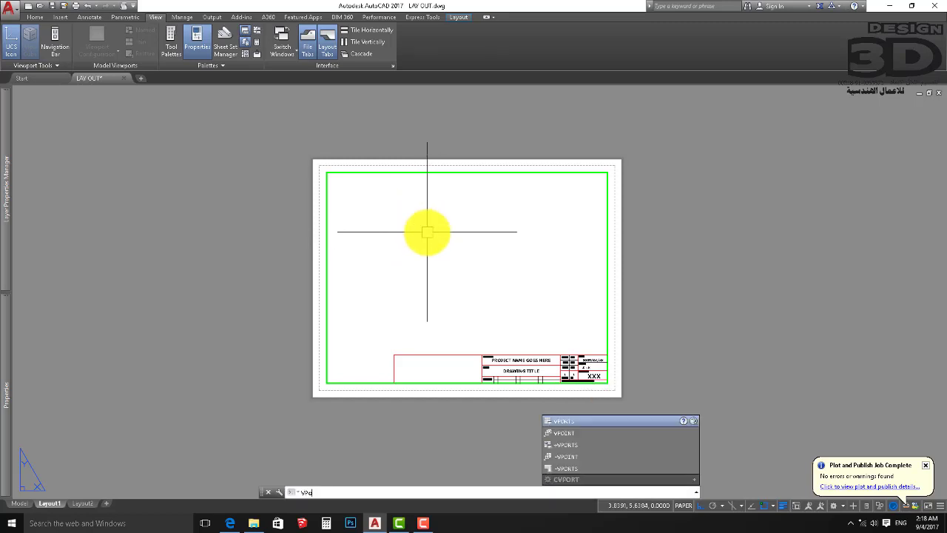
{"action": "type", "text": "rts"}
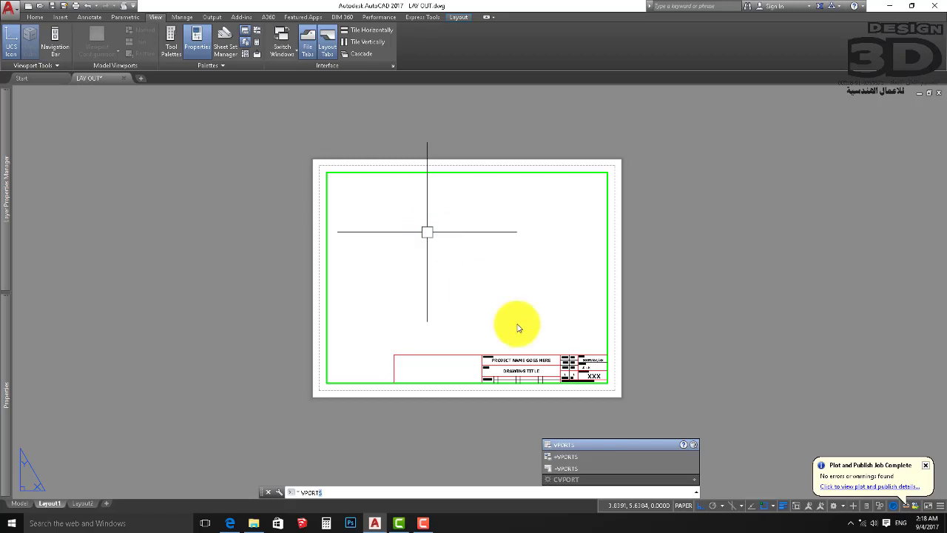
{"action": "left_click", "coordinate": [570, 456]}
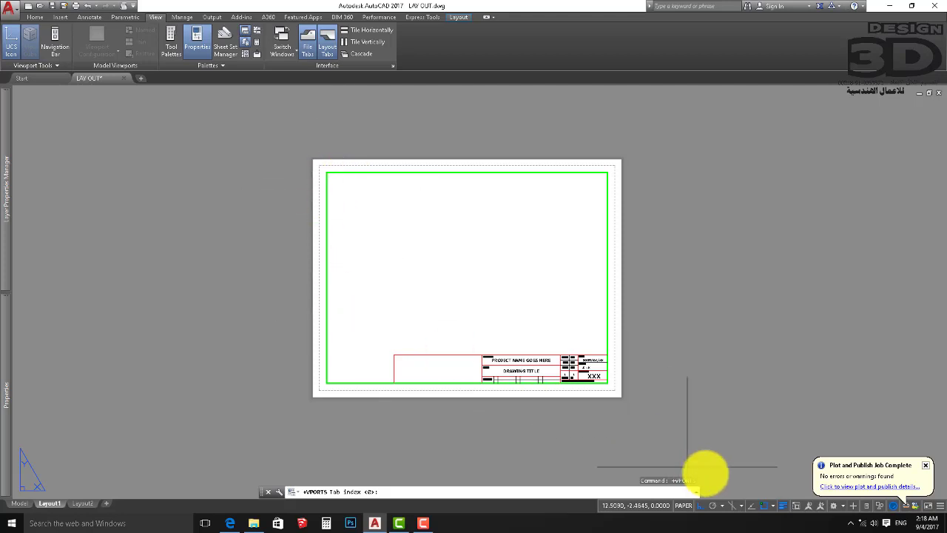
{"action": "scroll", "coordinate": [331, 170], "scroll_direction": "up", "scroll_amount": 4}
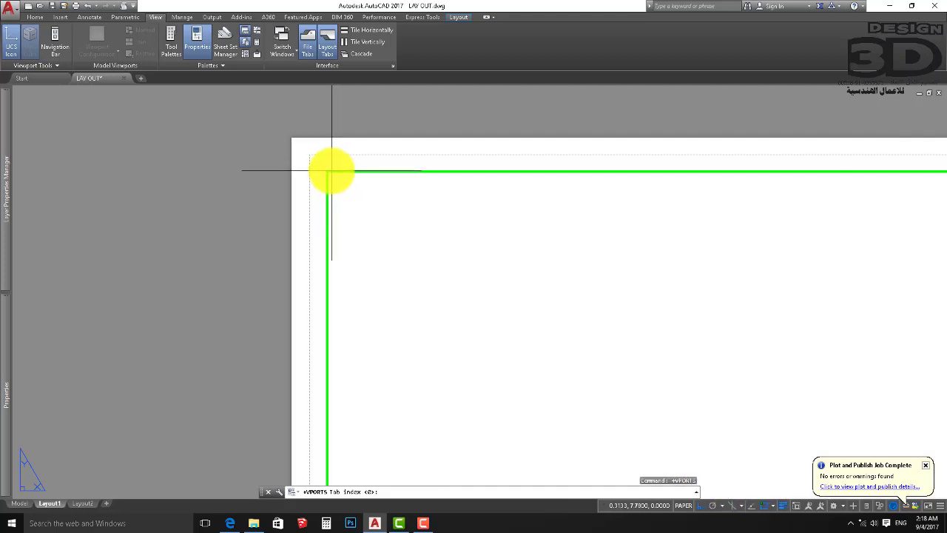
{"action": "scroll", "coordinate": [186, 173], "scroll_direction": "down", "scroll_amount": 5}
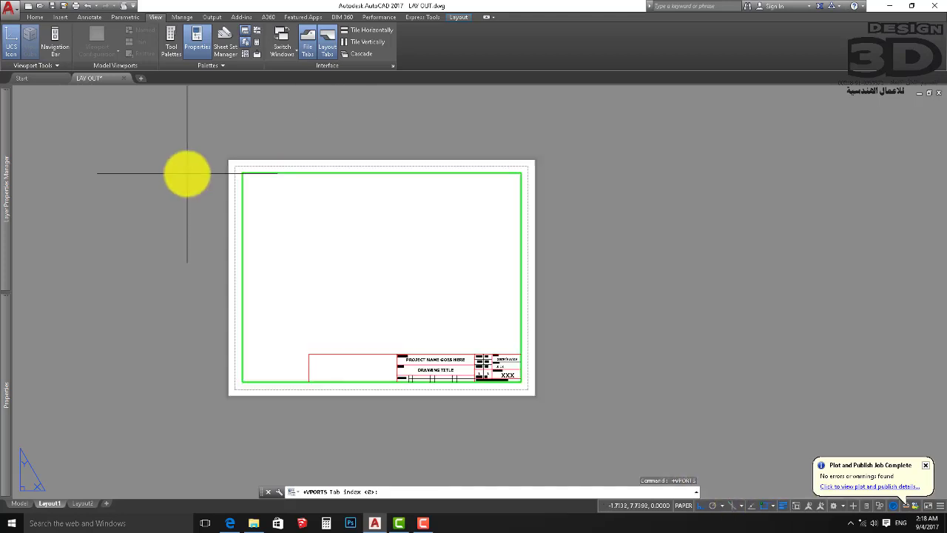
{"action": "scroll", "coordinate": [307, 194], "scroll_direction": "down", "scroll_amount": 2}
{"action": "scroll", "coordinate": [387, 239], "scroll_direction": "up", "scroll_amount": 4}
{"action": "scroll", "coordinate": [429, 274], "scroll_direction": "down", "scroll_amount": 4}
{"action": "scroll", "coordinate": [429, 274], "scroll_direction": "up", "scroll_amount": 4}
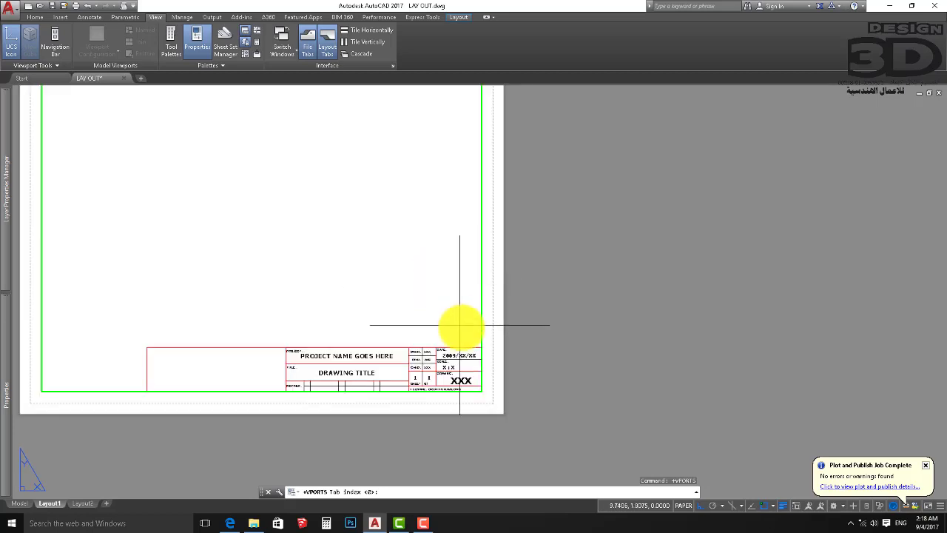
{"action": "left_click", "coordinate": [418, 523]}
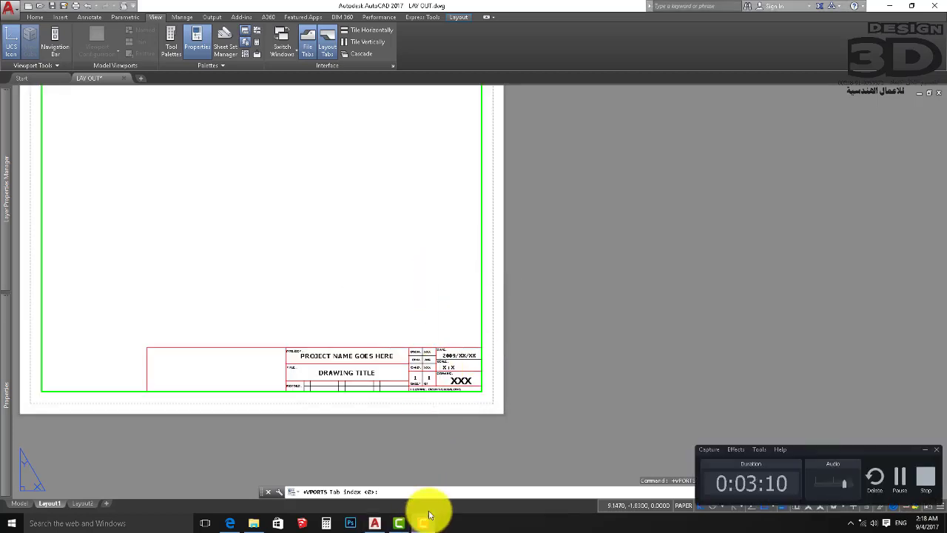
{"action": "left_click", "coordinate": [897, 481]}
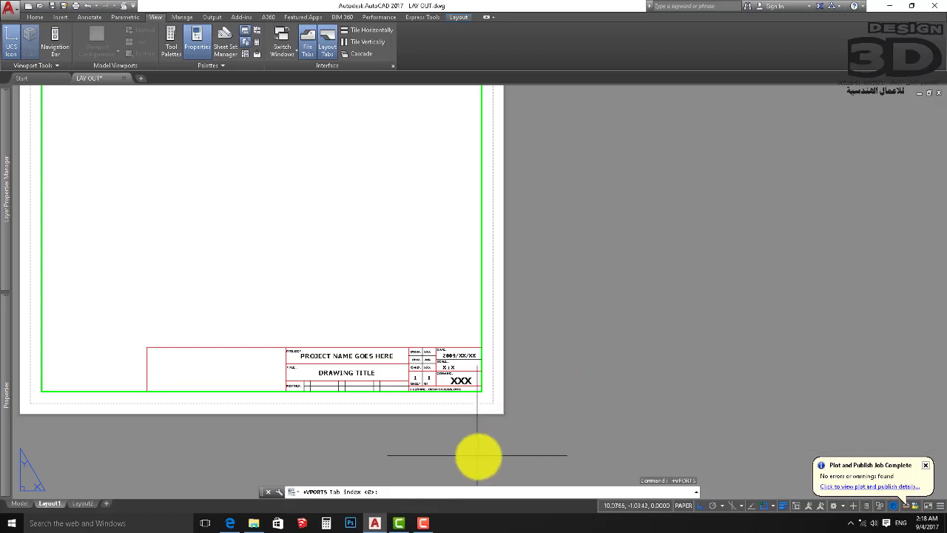
{"action": "left_click", "coordinate": [422, 523]}
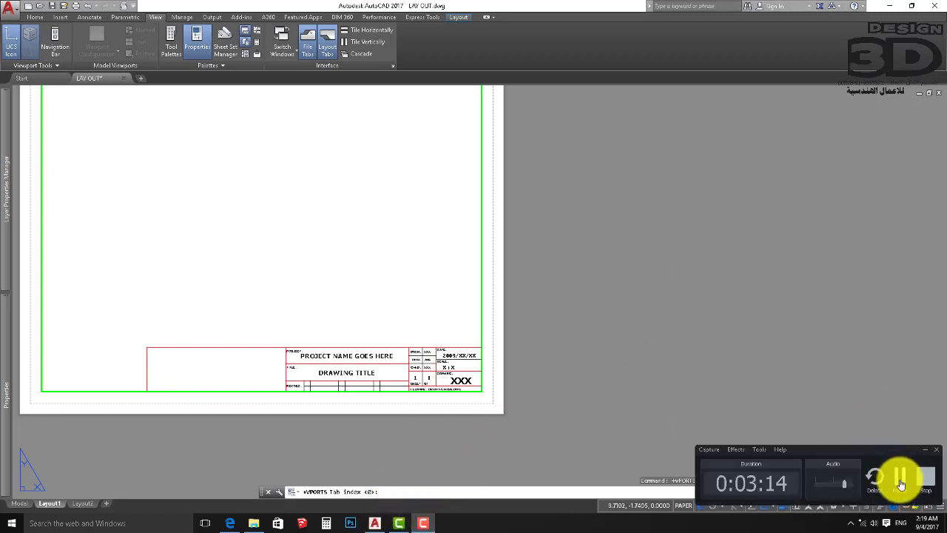
{"action": "left_click", "coordinate": [902, 482]}
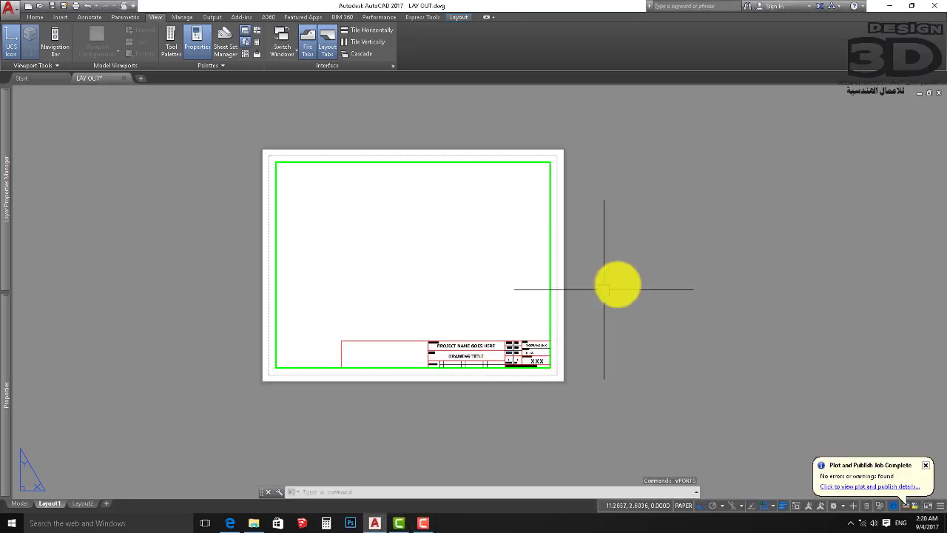
{"action": "scroll", "coordinate": [422, 329], "scroll_direction": "up", "scroll_amount": 2}
{"action": "scroll", "coordinate": [421, 329], "scroll_direction": "down", "scroll_amount": 2}
{"action": "type", "text": "v"}
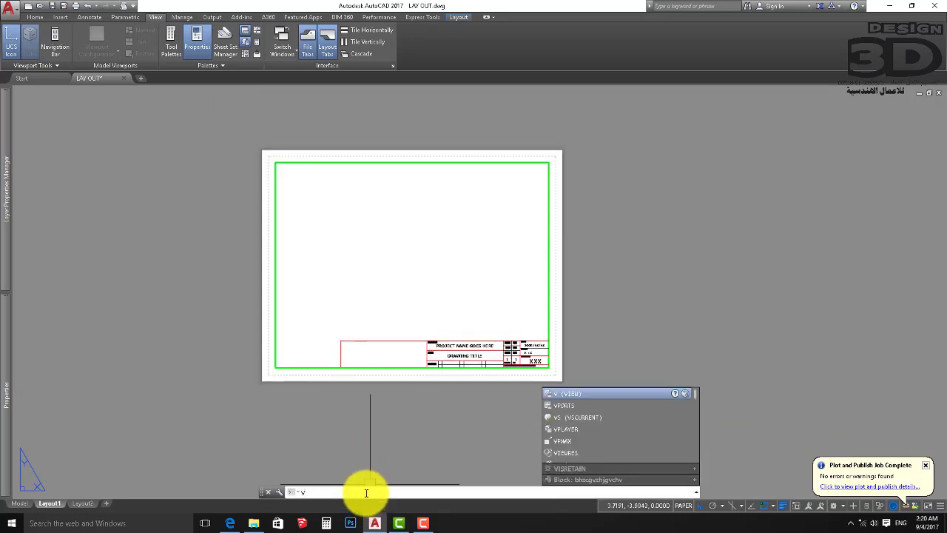
Run VPORTS and choose a Single new viewport configuration.
{"action": "type", "text": "port"}
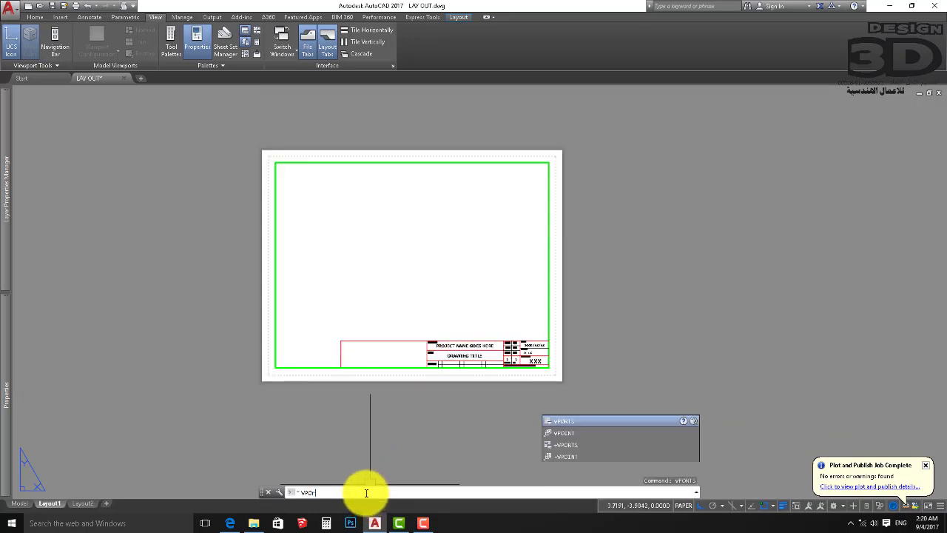
{"action": "type", "text": "s"}
{"action": "key", "text": "Return"}
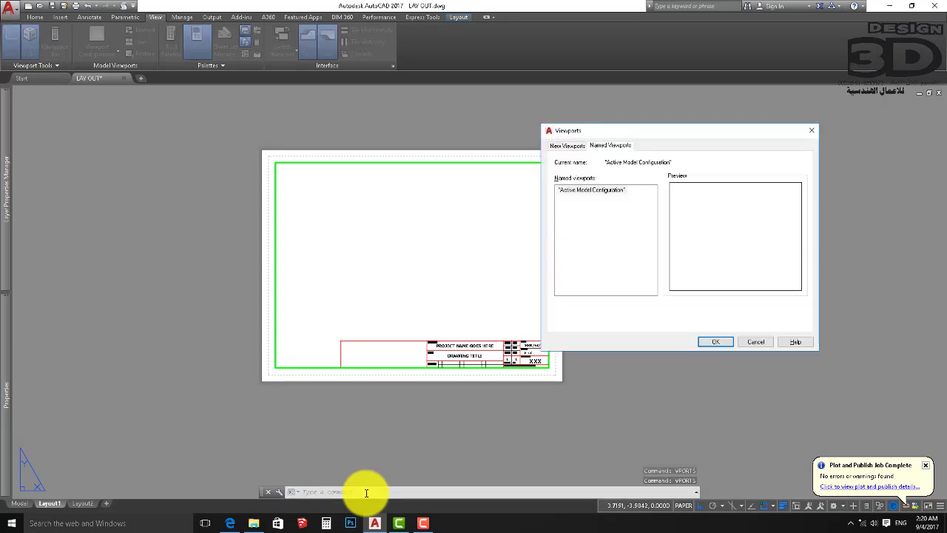
{"action": "left_click", "coordinate": [565, 146]}
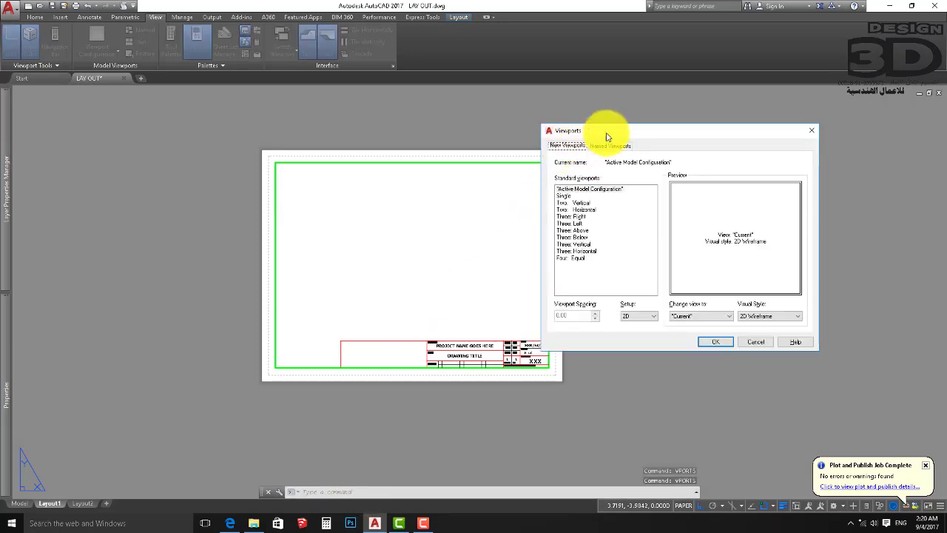
{"action": "left_click_drag", "start_coordinate": [606, 136], "coordinate": [652, 133]}
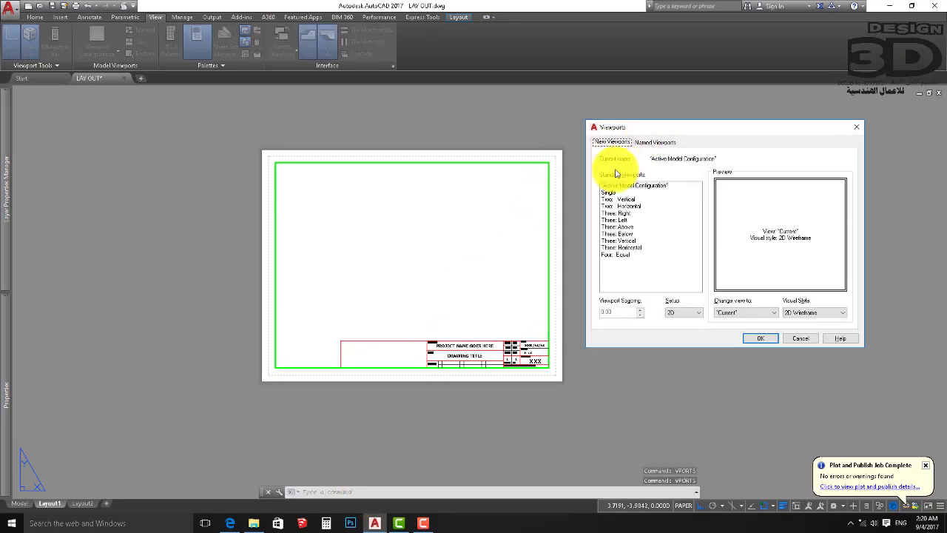
{"action": "left_click", "coordinate": [761, 340]}
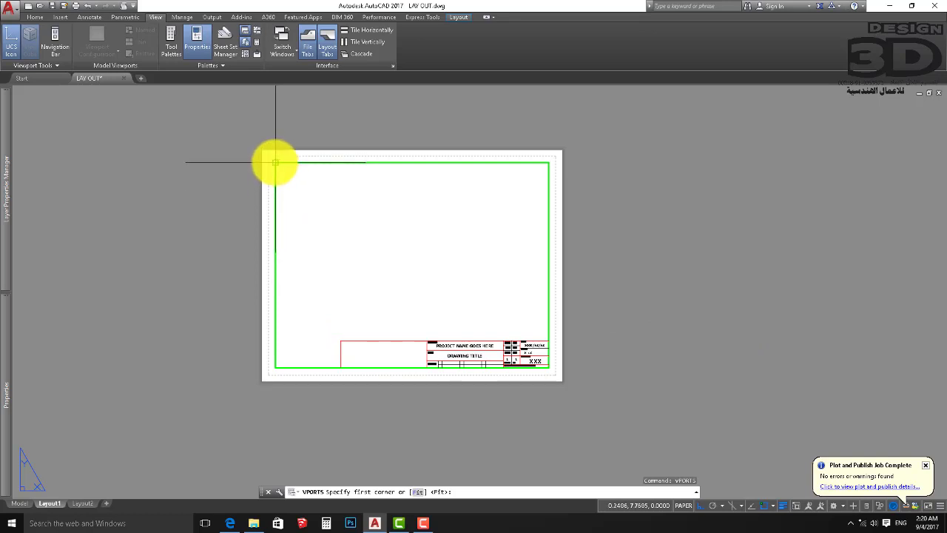
Draw the viewport from the border's top-left corner to the title block's top-right corner.
{"action": "left_click", "coordinate": [275, 162]}
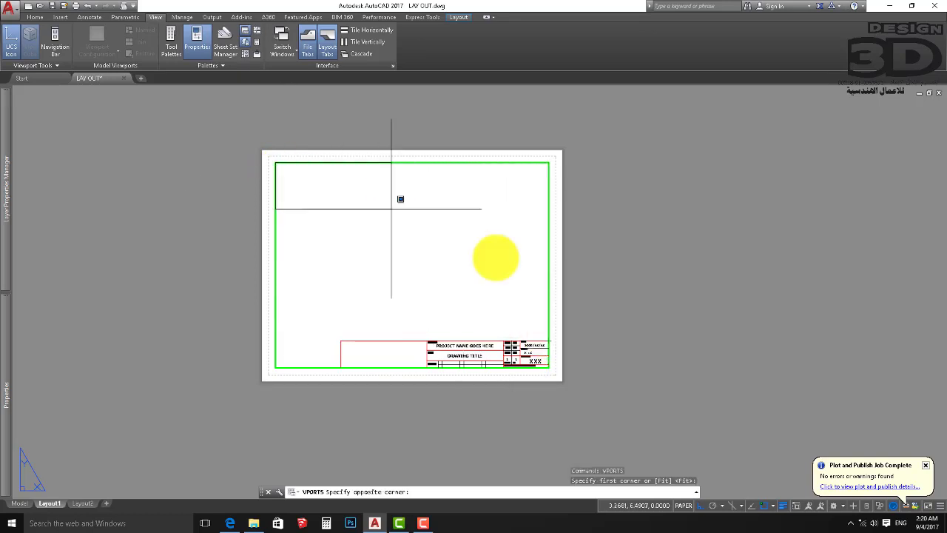
{"action": "left_click", "coordinate": [548, 341]}
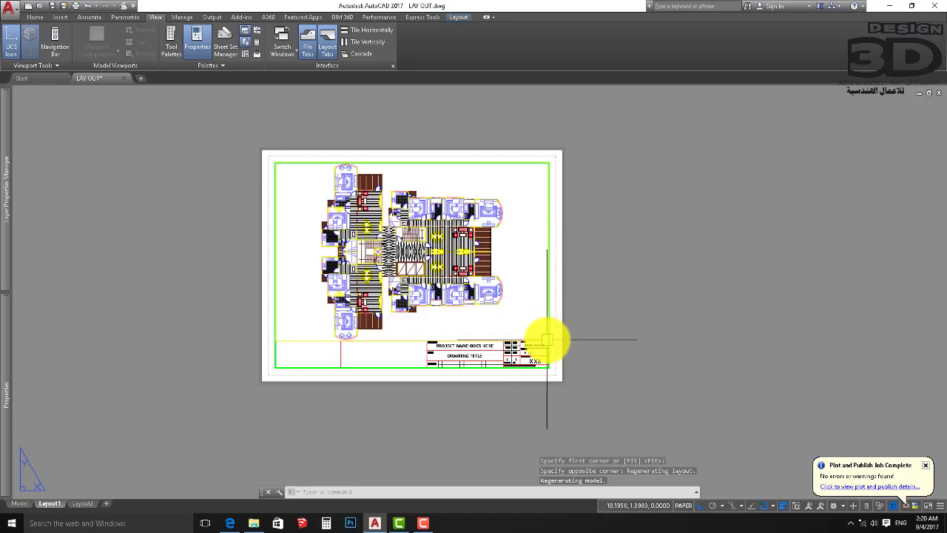
{"action": "scroll", "coordinate": [380, 239], "scroll_direction": "down", "scroll_amount": 2}
{"action": "scroll", "coordinate": [391, 242], "scroll_direction": "up", "scroll_amount": 2}
{"action": "scroll", "coordinate": [394, 239], "scroll_direction": "up", "scroll_amount": 1}
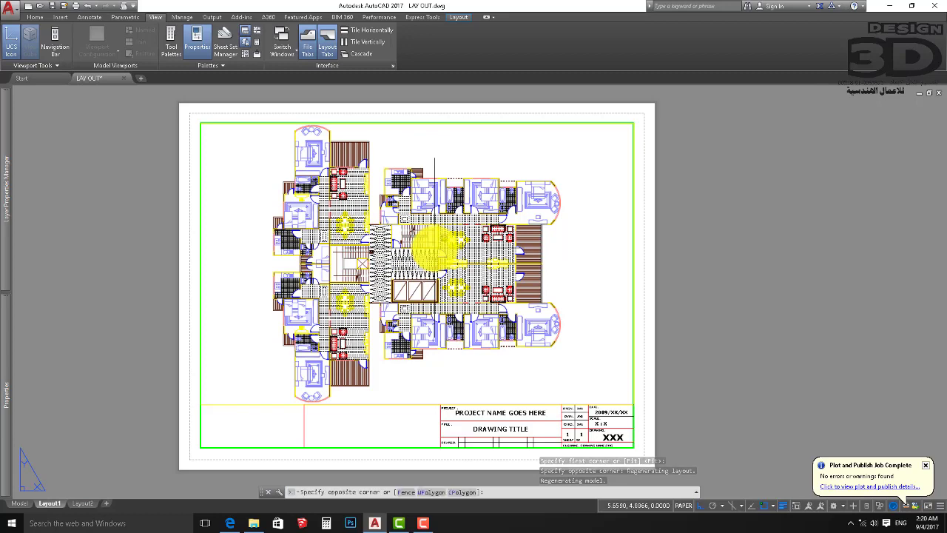
Activate the viewport to work on the floor plan inside it.
{"action": "double_click", "coordinate": [436, 246]}
{"action": "scroll", "coordinate": [448, 250], "scroll_direction": "down", "scroll_amount": 3}
{"action": "scroll", "coordinate": [450, 252], "scroll_direction": "up", "scroll_amount": 2}
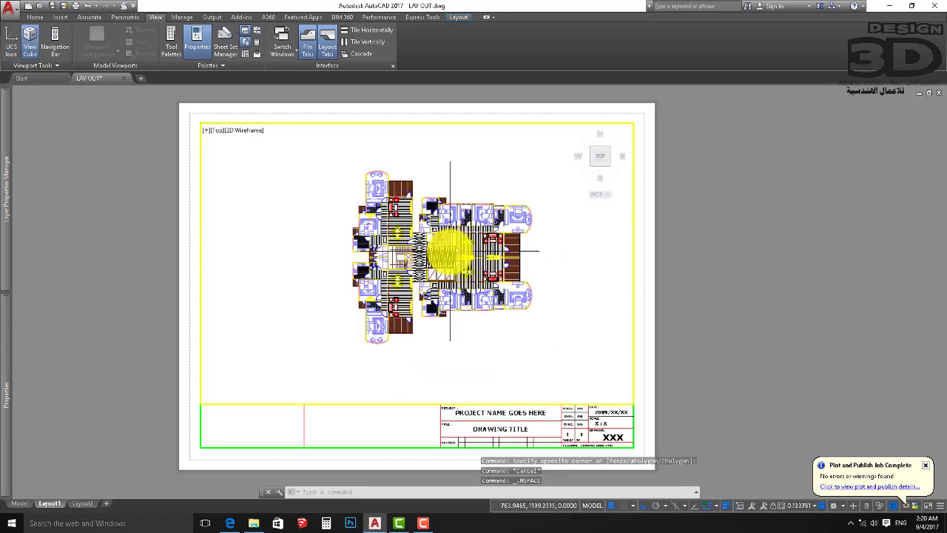
{"action": "left_click_drag", "start_coordinate": [492, 175], "coordinate": [504, 175]}
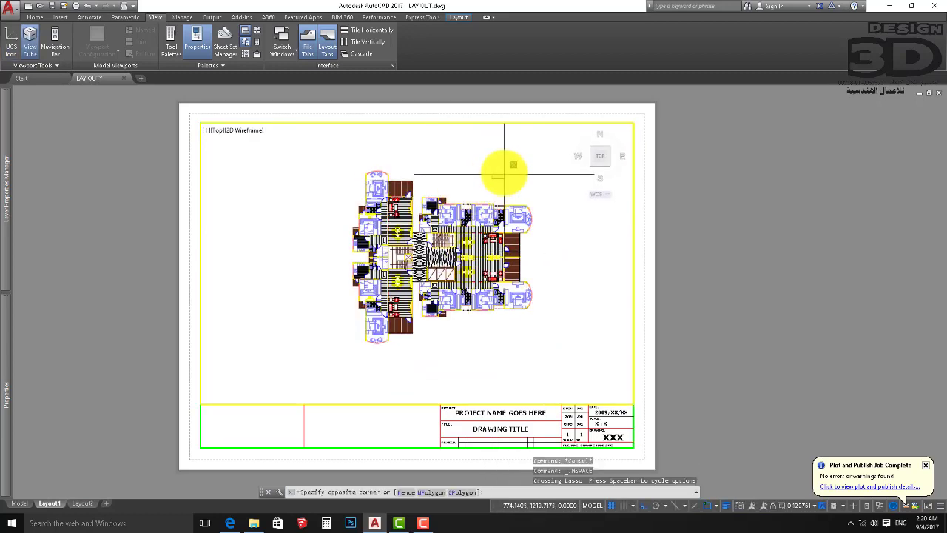
{"action": "mouse_move", "coordinate": [500, 172]}
{"action": "middle_mouse_down"}
{"action": "mouse_move", "coordinate": [416, 184]}
{"action": "mouse_move", "coordinate": [518, 165]}
{"action": "mouse_move", "coordinate": [465, 180]}
{"action": "middle_mouse_up"}
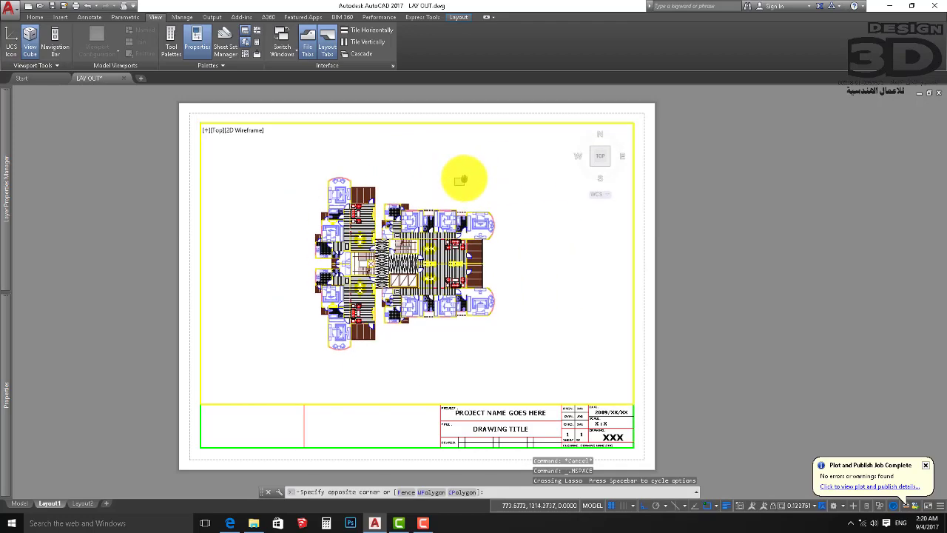
{"action": "scroll", "coordinate": [458, 226], "scroll_direction": "up", "scroll_amount": 5}
{"action": "scroll", "coordinate": [457, 226], "scroll_direction": "down", "scroll_amount": 6}
{"action": "left_click", "coordinate": [539, 253]}
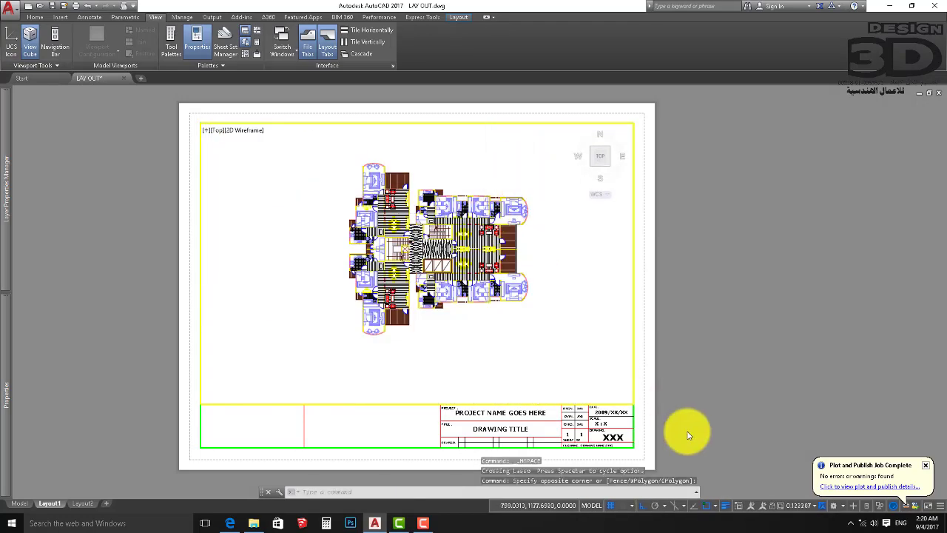
Try viewport scales 1:2, 1:16 and 1:5, nudging the plan into place.
{"action": "left_click", "coordinate": [795, 508]}
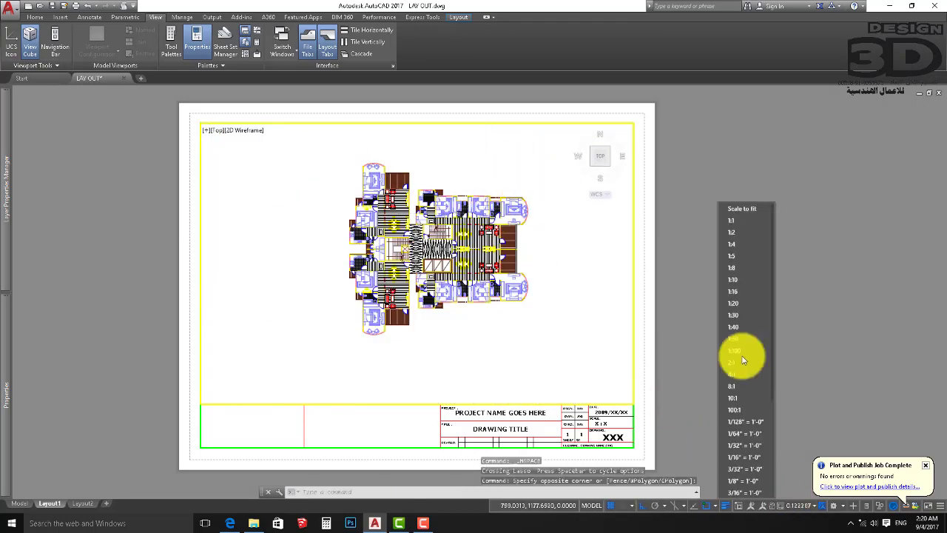
{"action": "left_click", "coordinate": [735, 236]}
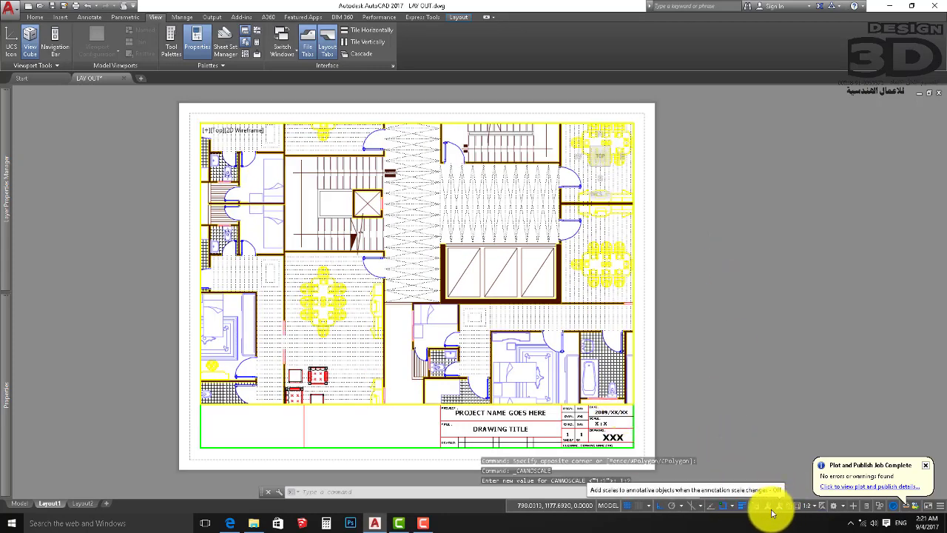
{"action": "left_click", "coordinate": [807, 505]}
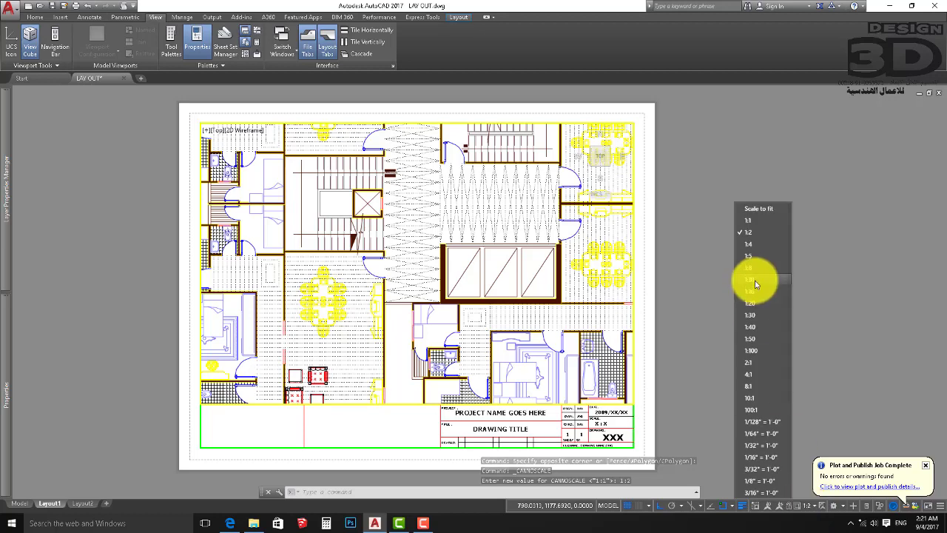
{"action": "left_click", "coordinate": [753, 293]}
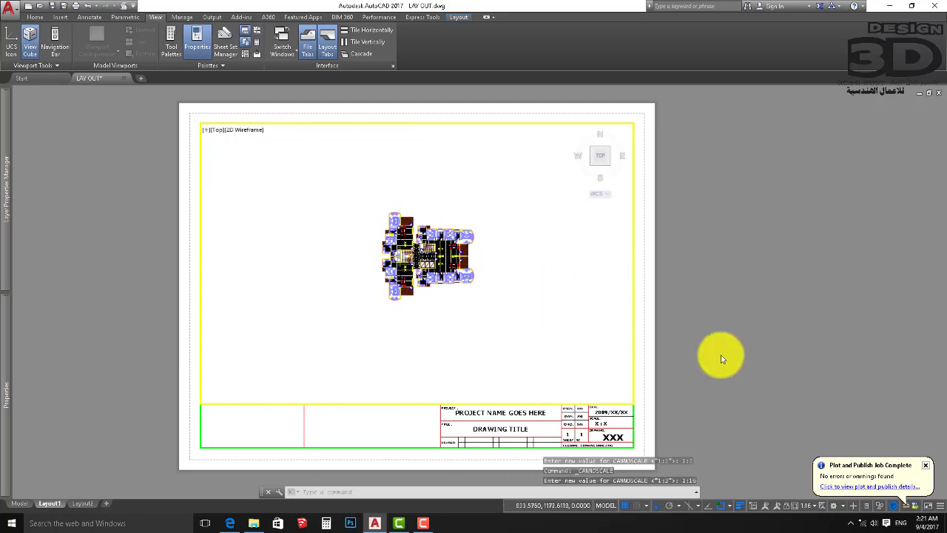
{"action": "left_click", "coordinate": [812, 506]}
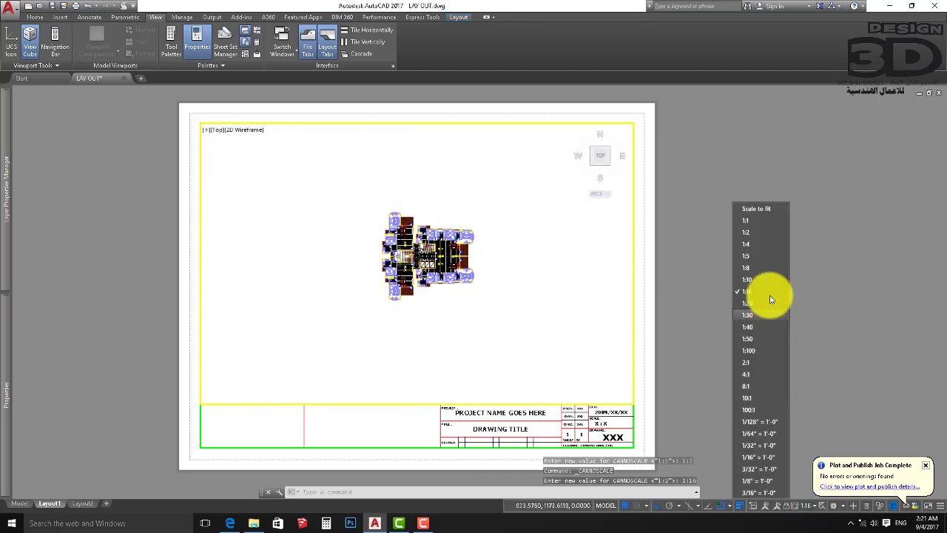
{"action": "left_click", "coordinate": [752, 256]}
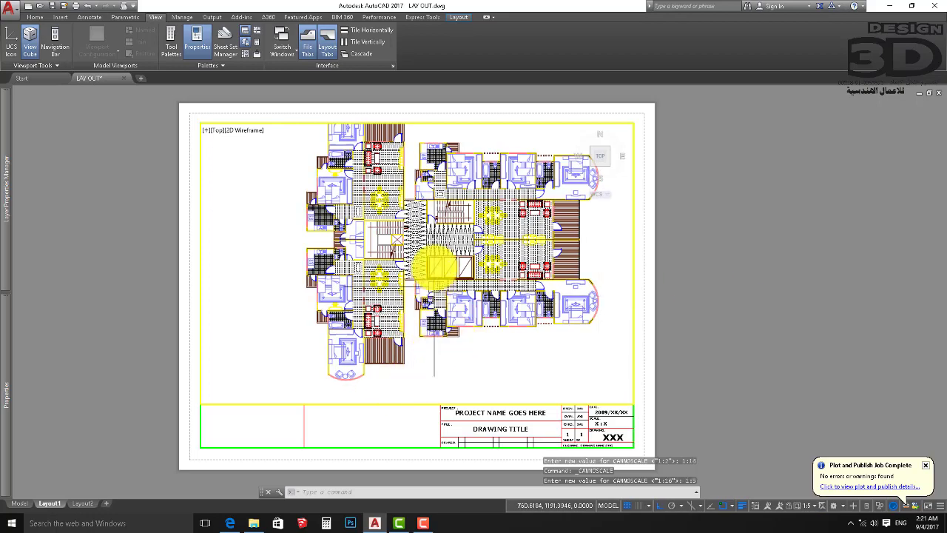
{"action": "middle_click_drag", "start_coordinate": [460, 223], "coordinate": [429, 256]}
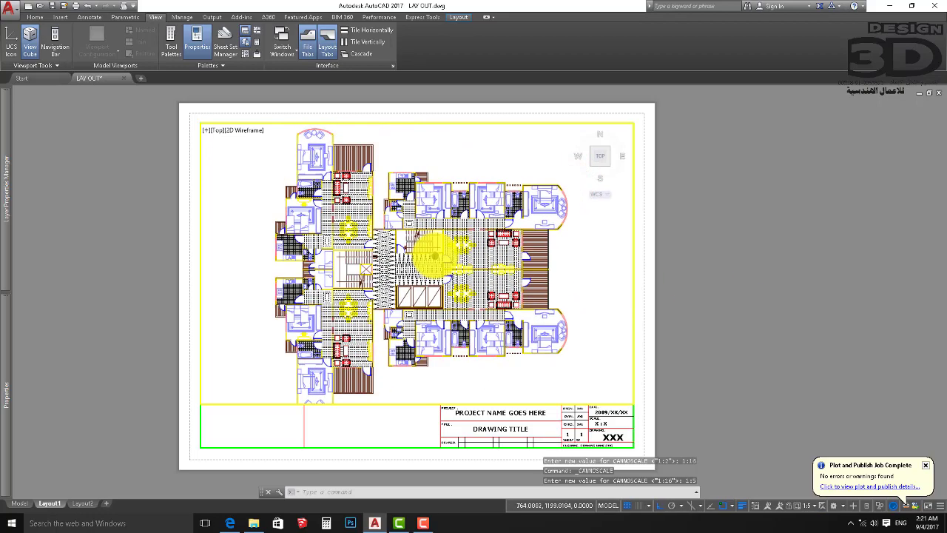
Compare viewport scales 1:4 and 1:8, then settle back on 1:5.
{"action": "left_click", "coordinate": [809, 508]}
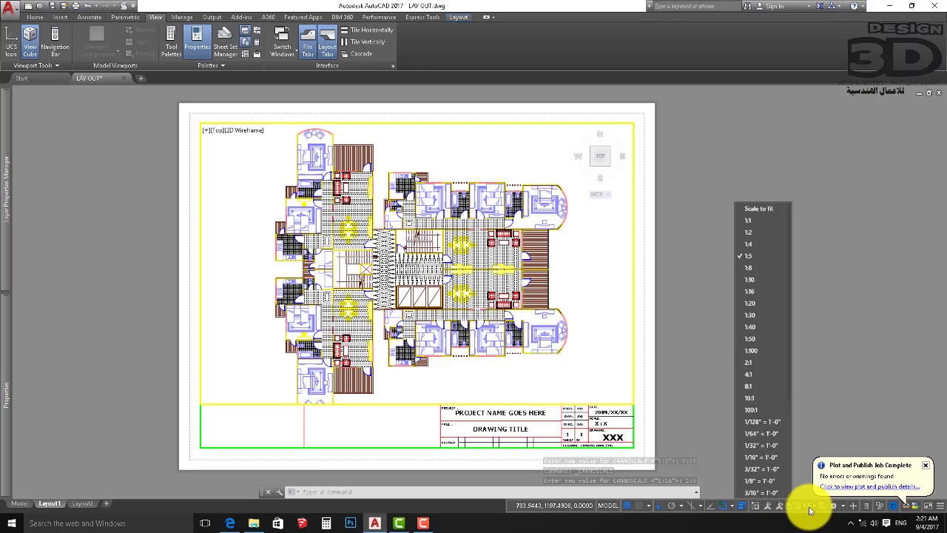
{"action": "left_click", "coordinate": [750, 245]}
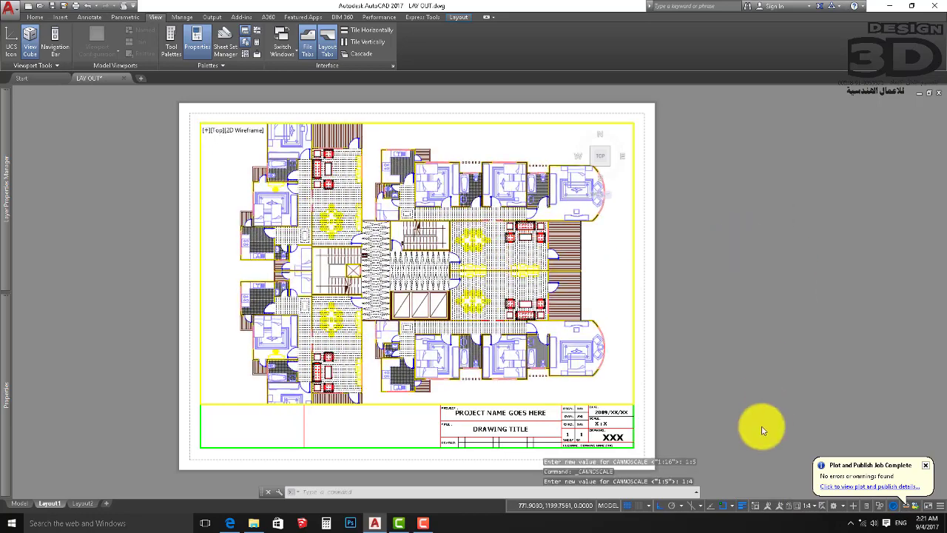
{"action": "left_click", "coordinate": [813, 508]}
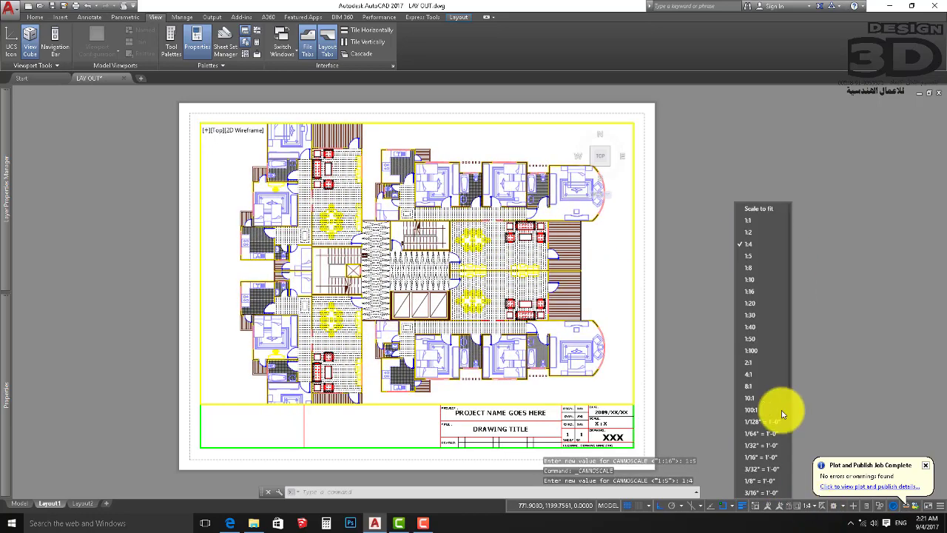
{"action": "left_click", "coordinate": [757, 271]}
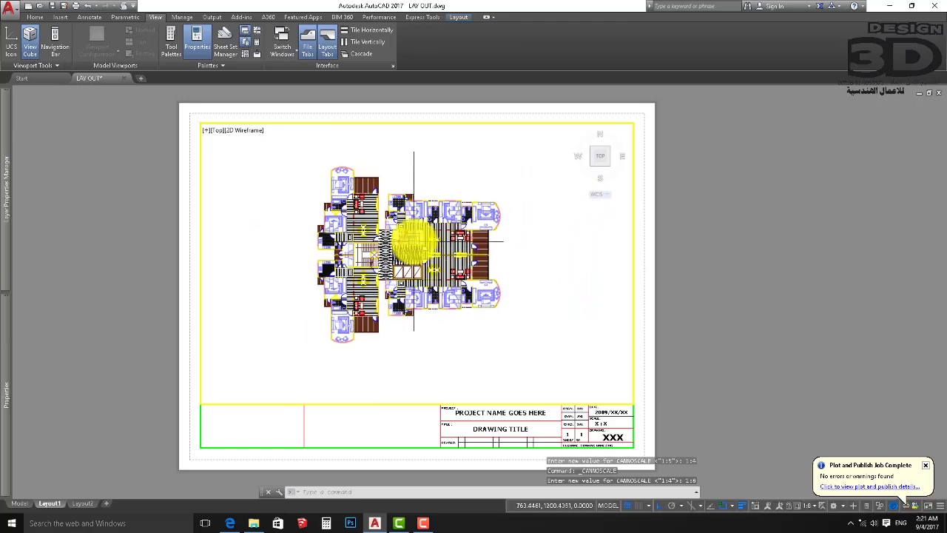
{"action": "scroll", "coordinate": [389, 258], "scroll_direction": "down", "scroll_amount": 2}
{"action": "scroll", "coordinate": [390, 258], "scroll_direction": "up", "scroll_amount": 3}
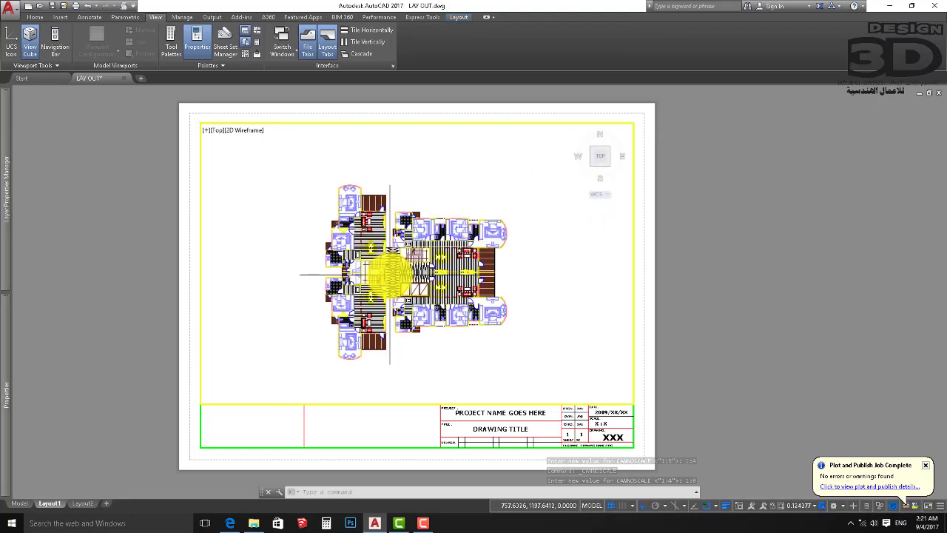
{"action": "scroll", "coordinate": [387, 271], "scroll_direction": "up", "scroll_amount": 2}
{"action": "scroll", "coordinate": [407, 247], "scroll_direction": "down", "scroll_amount": 2}
{"action": "scroll", "coordinate": [388, 272], "scroll_direction": "up", "scroll_amount": 2}
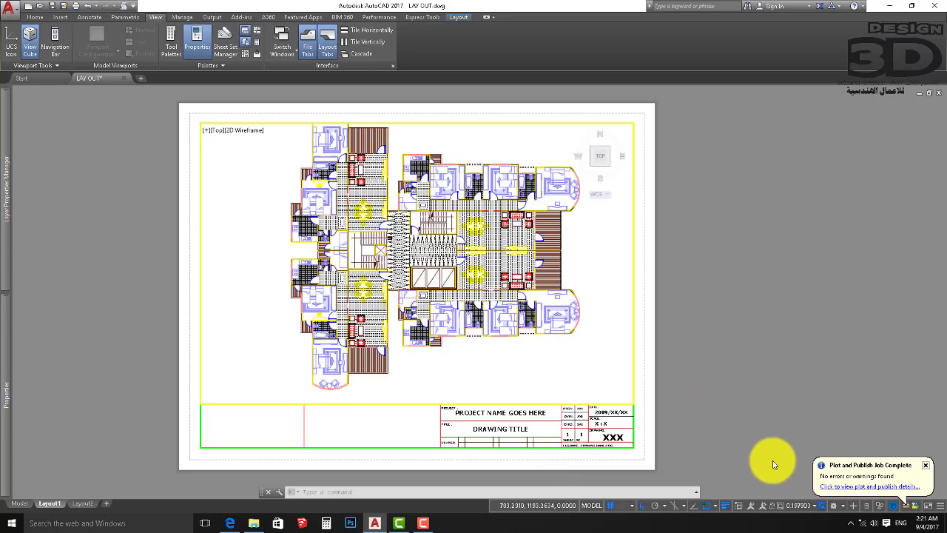
{"action": "left_click", "coordinate": [814, 507]}
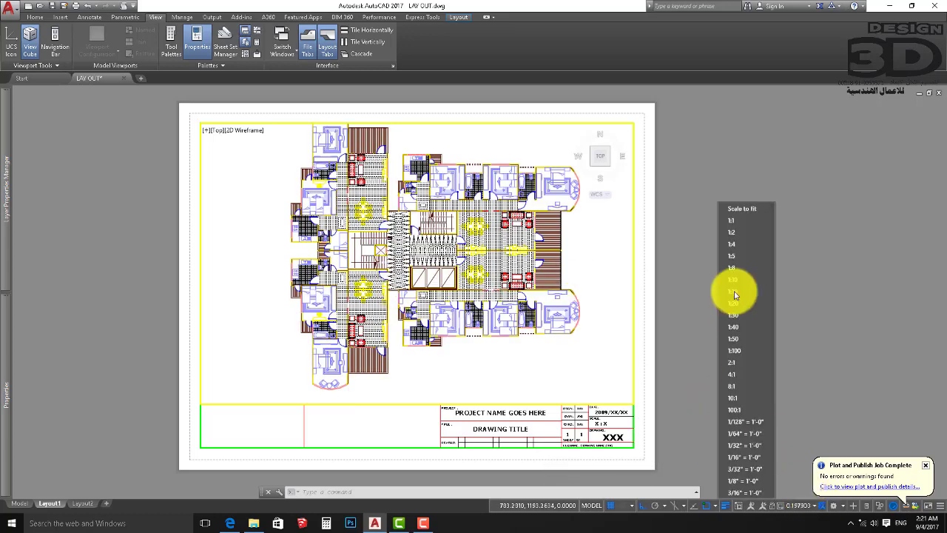
{"action": "left_click", "coordinate": [734, 258]}
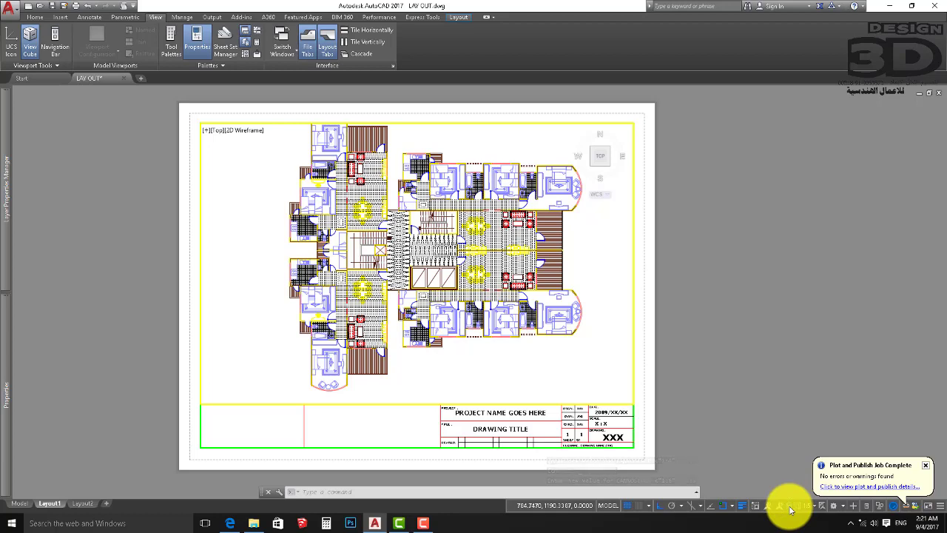
Return to the sheet, re-enter the viewport and pan the floor plan within the frame.
{"action": "double_click", "coordinate": [467, 222]}
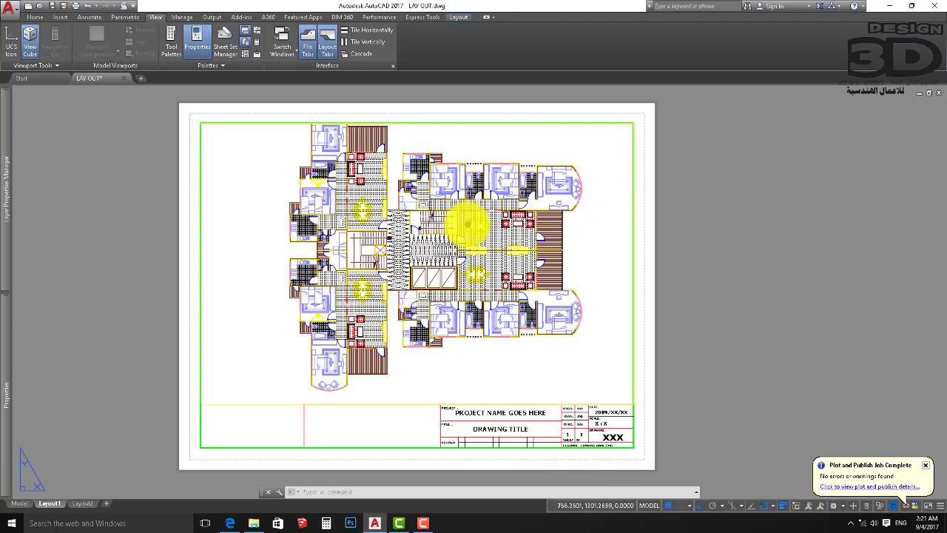
{"action": "mouse_move", "coordinate": [415, 281]}
{"action": "middle_mouse_down"}
{"action": "mouse_move", "coordinate": [393, 289]}
{"action": "mouse_move", "coordinate": [446, 265]}
{"action": "middle_mouse_up"}
{"action": "double_click", "coordinate": [451, 191]}
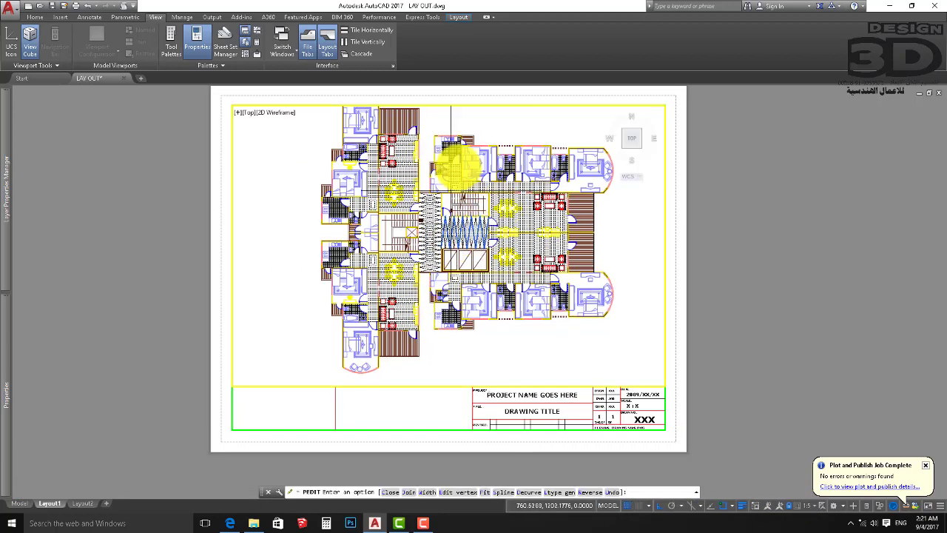
{"action": "scroll", "coordinate": [507, 136], "scroll_direction": "down", "scroll_amount": 4}
{"action": "scroll", "coordinate": [465, 190], "scroll_direction": "up", "scroll_amount": 2}
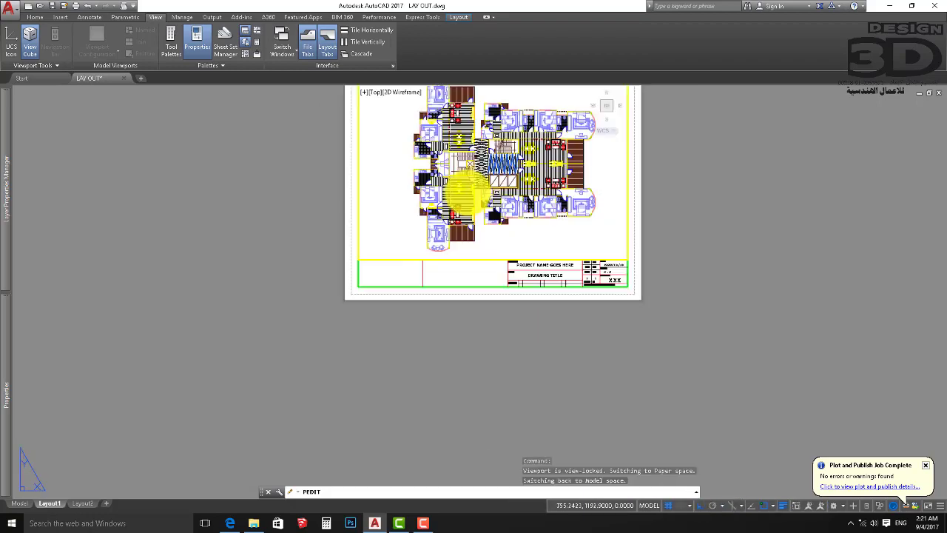
{"action": "scroll", "coordinate": [538, 243], "scroll_direction": "up", "scroll_amount": 3}
{"action": "scroll", "coordinate": [482, 274], "scroll_direction": "down", "scroll_amount": 1}
{"action": "scroll", "coordinate": [518, 274], "scroll_direction": "down", "scroll_amount": 4}
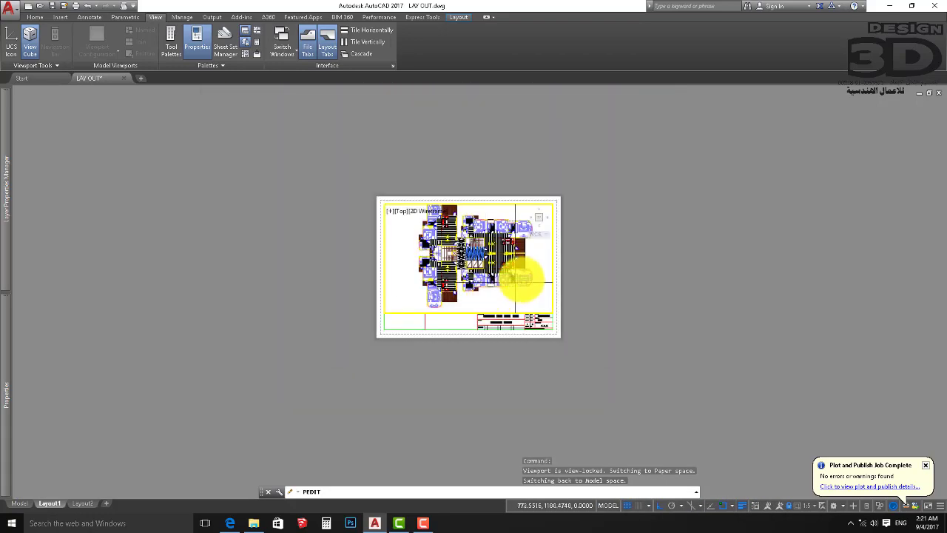
{"action": "scroll", "coordinate": [539, 258], "scroll_direction": "up", "scroll_amount": 4}
{"action": "mouse_move", "coordinate": [554, 237]}
{"action": "middle_mouse_down"}
{"action": "mouse_move", "coordinate": [528, 237]}
{"action": "mouse_move", "coordinate": [545, 222]}
{"action": "middle_mouse_up"}
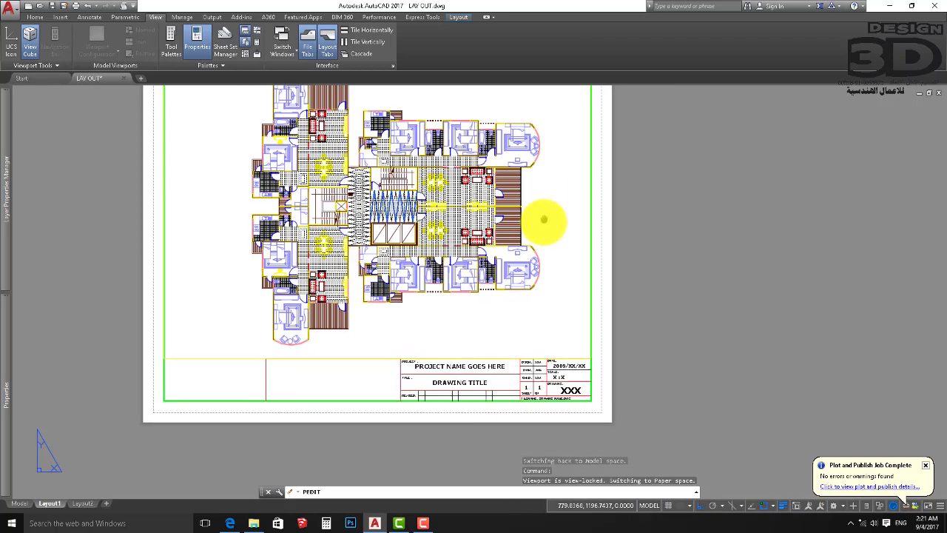
Cancel the accidental PEDIT command and check that the whole plan fits the viewport.
{"action": "key", "text": "Escape"}
{"action": "key", "text": "Escape"}
{"action": "key", "text": "Escape"}
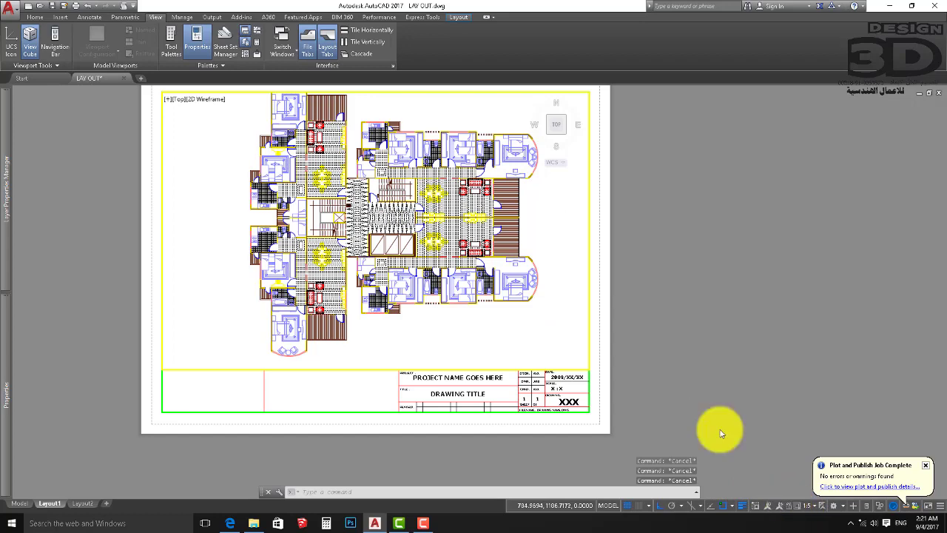
{"action": "scroll", "coordinate": [521, 313], "scroll_direction": "down", "scroll_amount": 3}
{"action": "scroll", "coordinate": [517, 319], "scroll_direction": "up", "scroll_amount": 3}
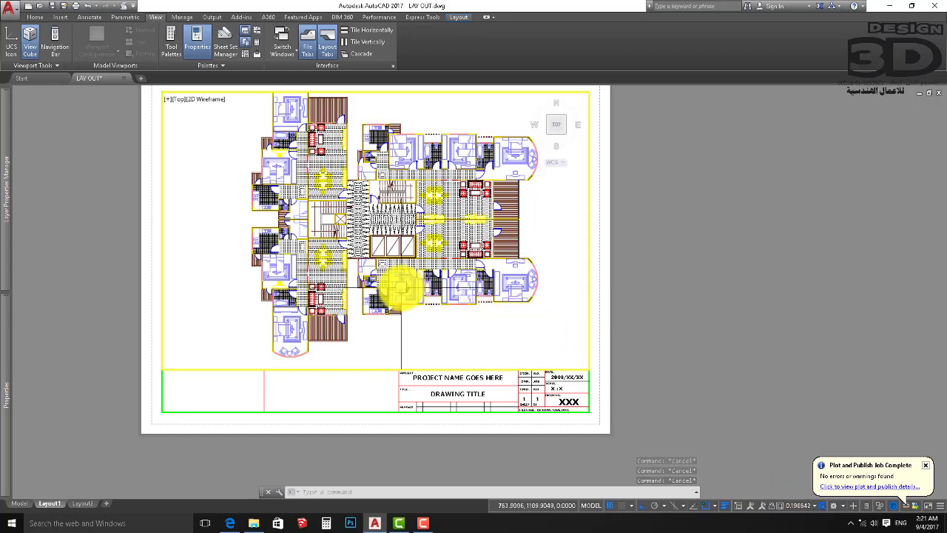
{"action": "scroll", "coordinate": [391, 286], "scroll_direction": "down", "scroll_amount": 3}
{"action": "scroll", "coordinate": [501, 269], "scroll_direction": "up", "scroll_amount": 3}
{"action": "scroll", "coordinate": [412, 286], "scroll_direction": "down", "scroll_amount": 3}
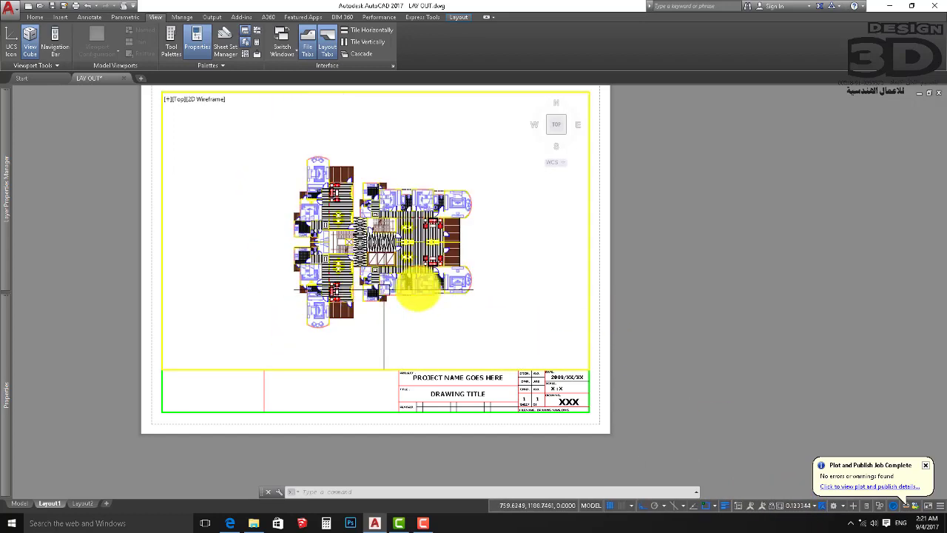
{"action": "scroll", "coordinate": [449, 296], "scroll_direction": "up", "scroll_amount": 3}
{"action": "scroll", "coordinate": [461, 281], "scroll_direction": "down", "scroll_amount": 3}
{"action": "scroll", "coordinate": [413, 287], "scroll_direction": "up", "scroll_amount": 3}
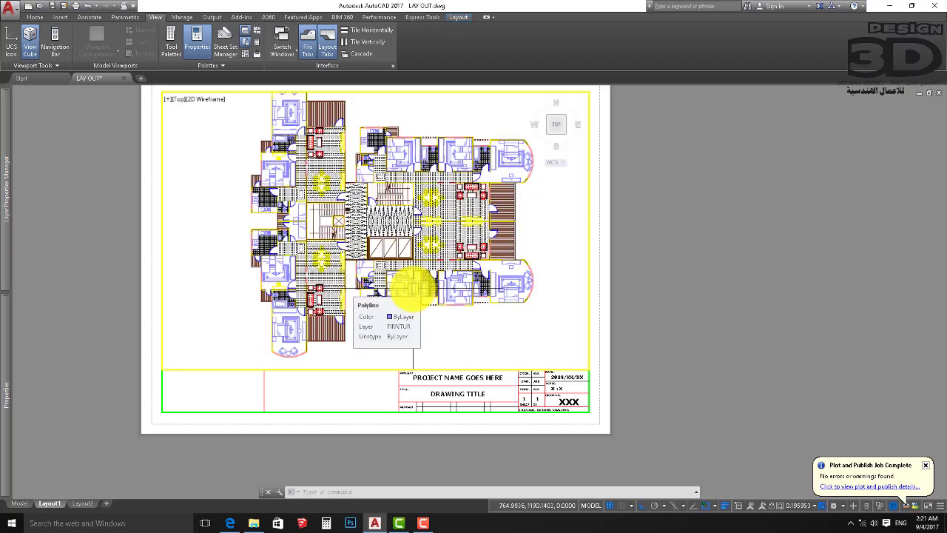
{"action": "scroll", "coordinate": [561, 222], "scroll_direction": "down", "scroll_amount": 3}
{"action": "scroll", "coordinate": [560, 232], "scroll_direction": "up", "scroll_amount": 3}
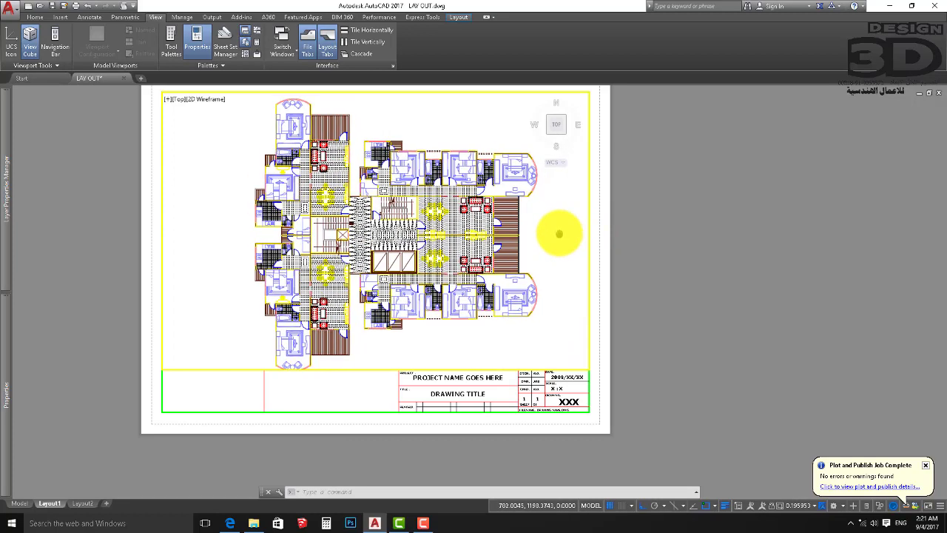
{"action": "scroll", "coordinate": [560, 234], "scroll_direction": "down", "scroll_amount": 3}
{"action": "scroll", "coordinate": [556, 231], "scroll_direction": "up", "scroll_amount": 3}
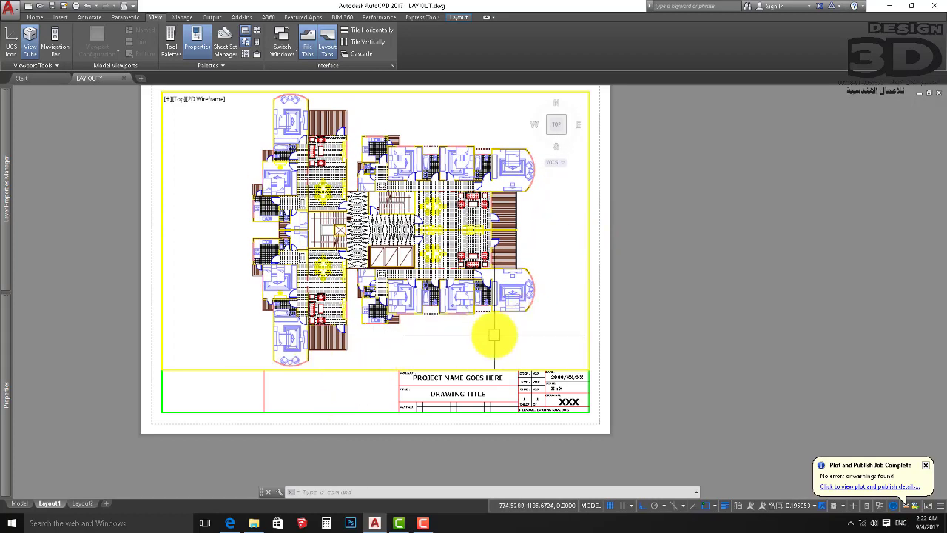
Run VPORTS with a Single configuration and draw a viewport in the title block's lower-left cell.
{"action": "type", "text": "v"}
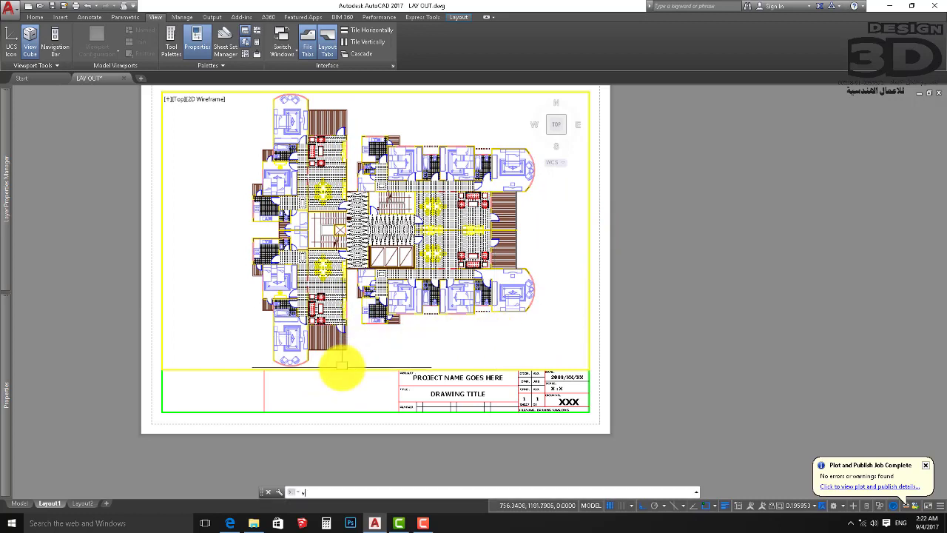
{"action": "type", "text": "orts"}
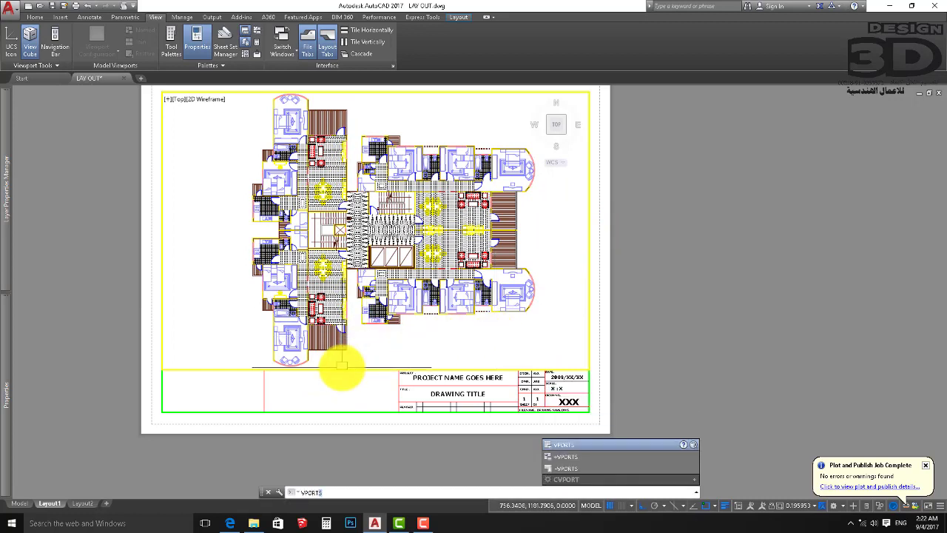
{"action": "key", "text": "Return"}
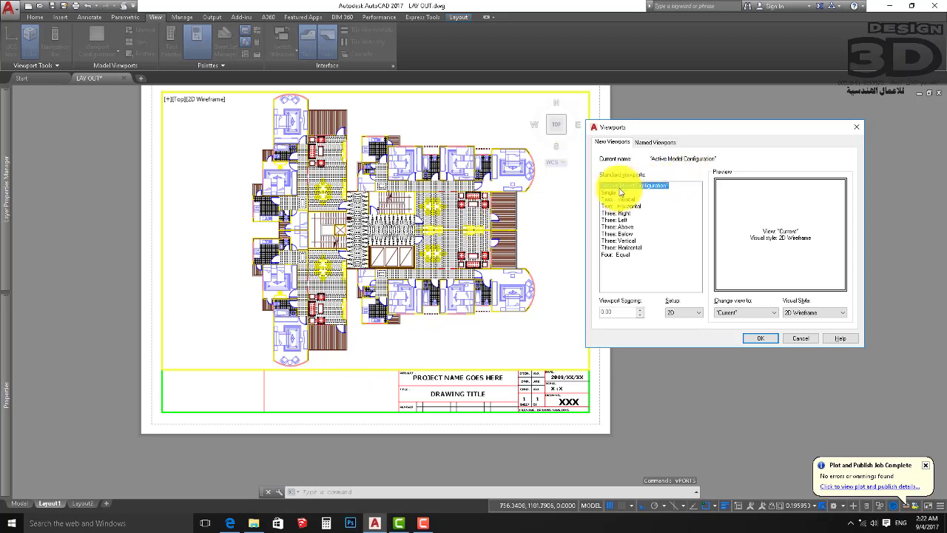
{"action": "left_click", "coordinate": [751, 341]}
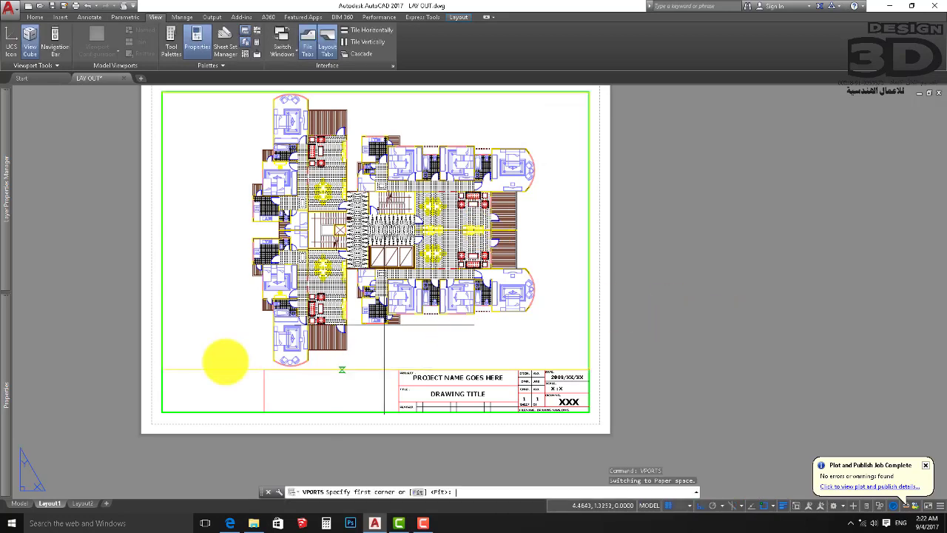
{"action": "scroll", "coordinate": [163, 374], "scroll_direction": "up", "scroll_amount": 2}
{"action": "left_click", "coordinate": [156, 364]}
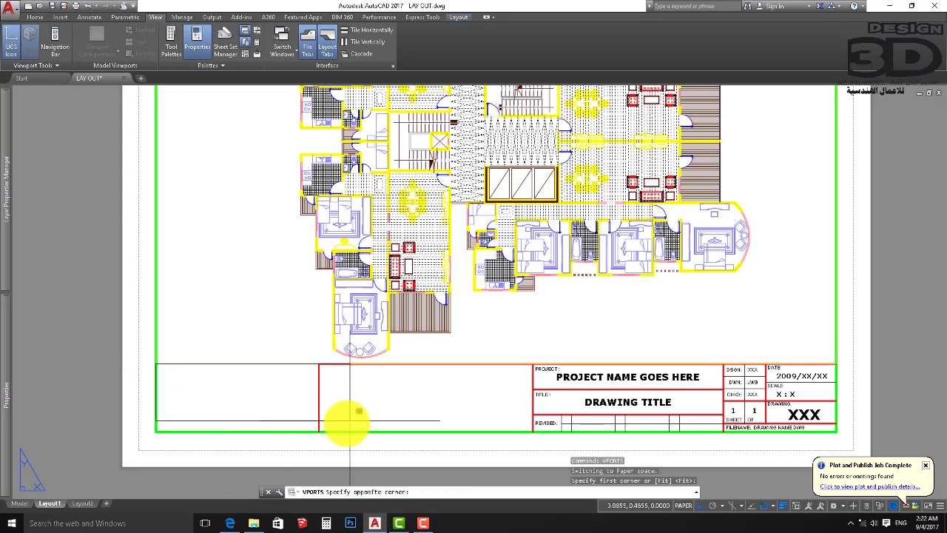
{"action": "left_click", "coordinate": [318, 432]}
Zoom the small title-block viewport in so a furniture detail of the floor plan fills it.
{"action": "double_click", "coordinate": [254, 391]}
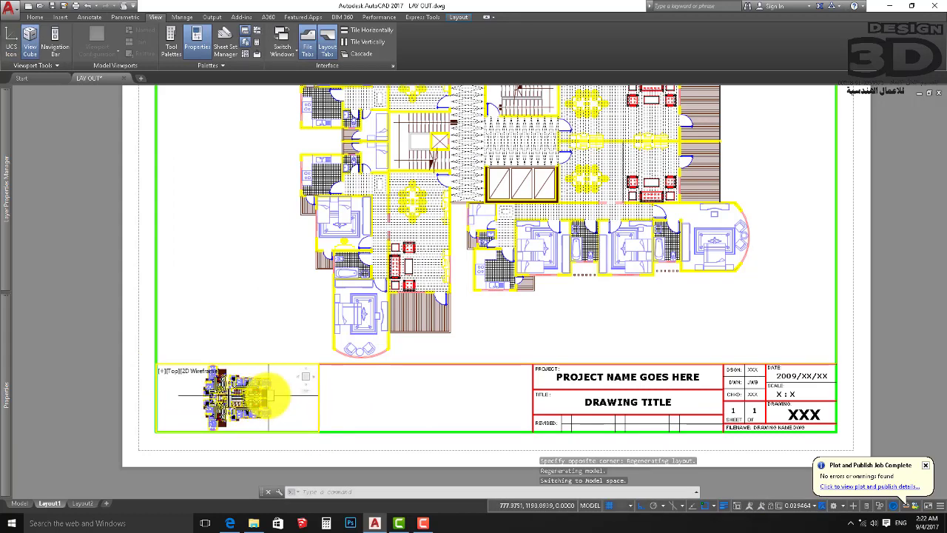
{"action": "scroll", "coordinate": [259, 392], "scroll_direction": "up", "scroll_amount": 3}
{"action": "scroll", "coordinate": [274, 392], "scroll_direction": "up", "scroll_amount": 2}
{"action": "scroll", "coordinate": [302, 387], "scroll_direction": "up", "scroll_amount": 1}
{"action": "scroll", "coordinate": [239, 392], "scroll_direction": "up", "scroll_amount": 1}
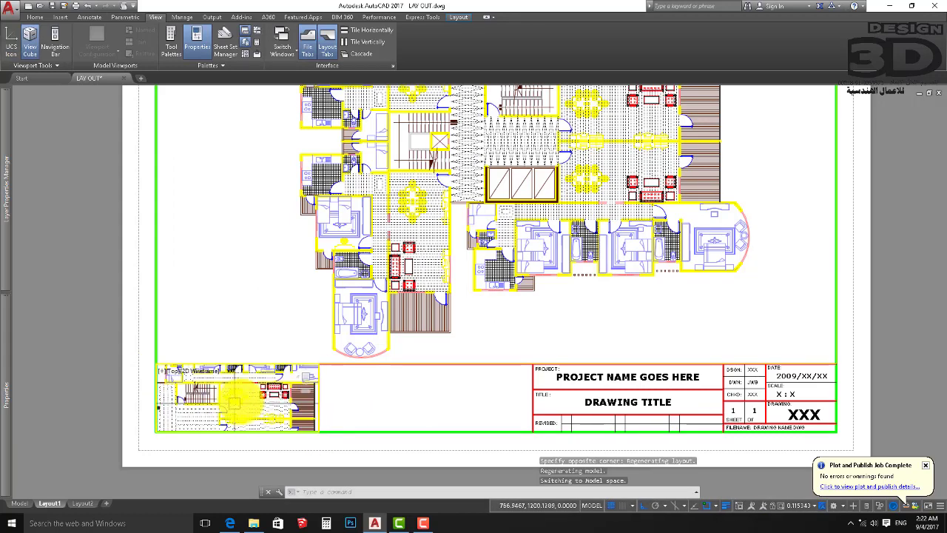
{"action": "scroll", "coordinate": [296, 387], "scroll_direction": "up", "scroll_amount": 1}
{"action": "scroll", "coordinate": [250, 400], "scroll_direction": "up", "scroll_amount": 1}
{"action": "scroll", "coordinate": [244, 388], "scroll_direction": "up", "scroll_amount": 2}
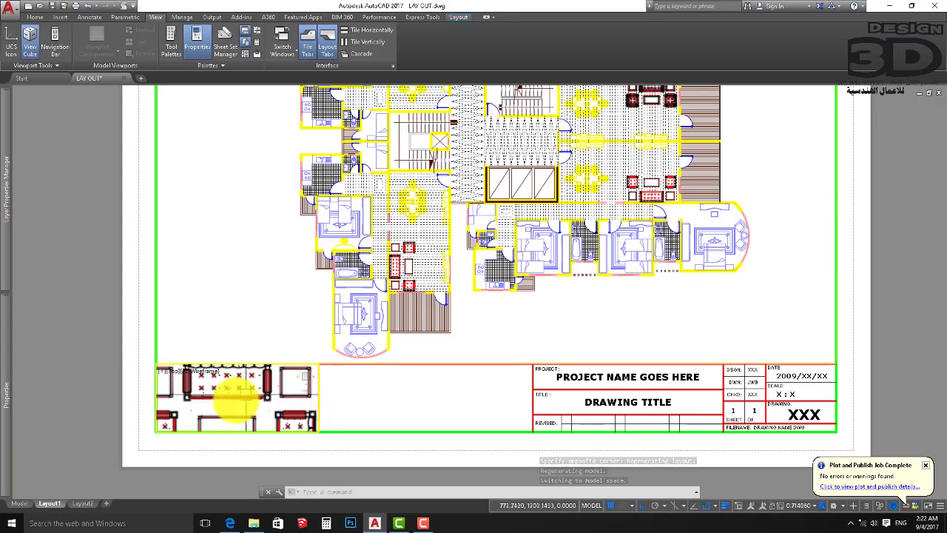
{"action": "scroll", "coordinate": [252, 399], "scroll_direction": "down", "scroll_amount": 2}
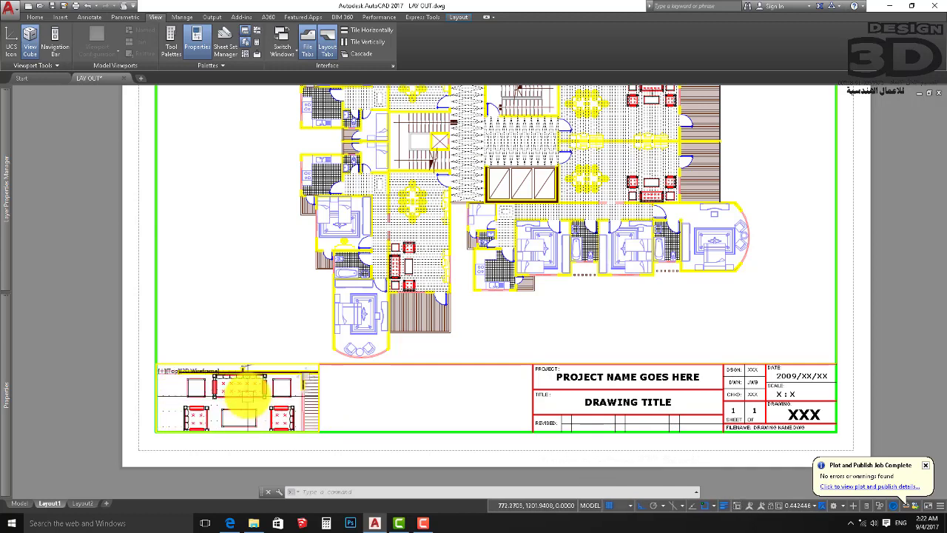
{"action": "scroll", "coordinate": [244, 392], "scroll_direction": "down", "scroll_amount": 2}
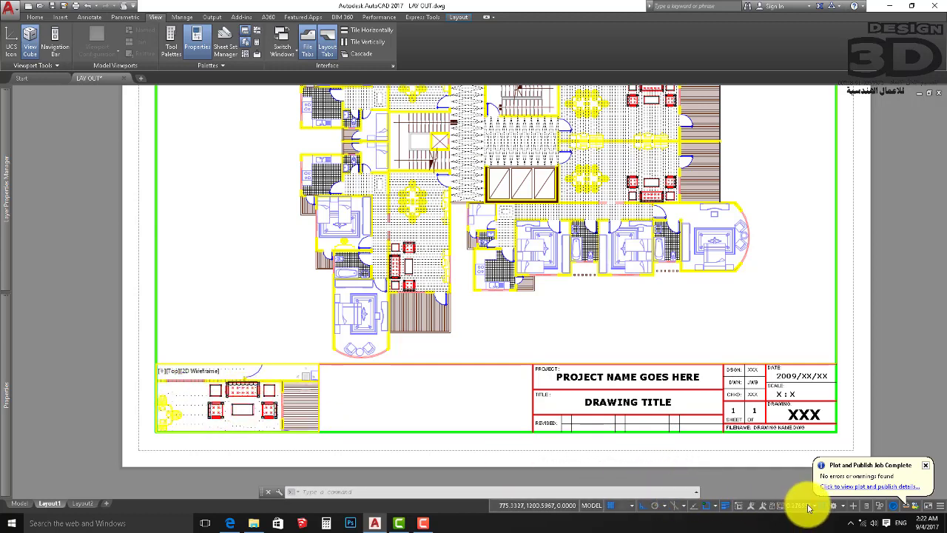
{"action": "scroll", "coordinate": [222, 403], "scroll_direction": "up", "scroll_amount": 2}
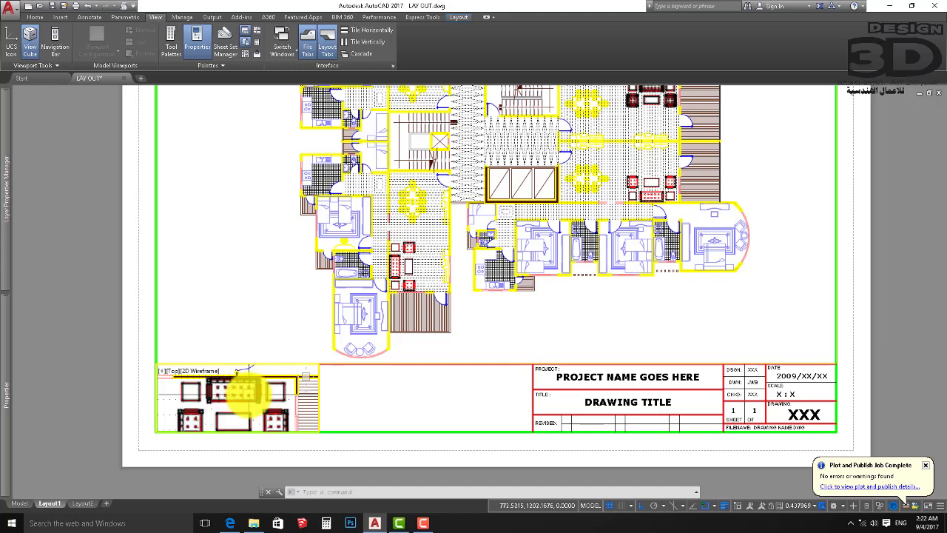
{"action": "scroll", "coordinate": [244, 388], "scroll_direction": "down", "scroll_amount": 2}
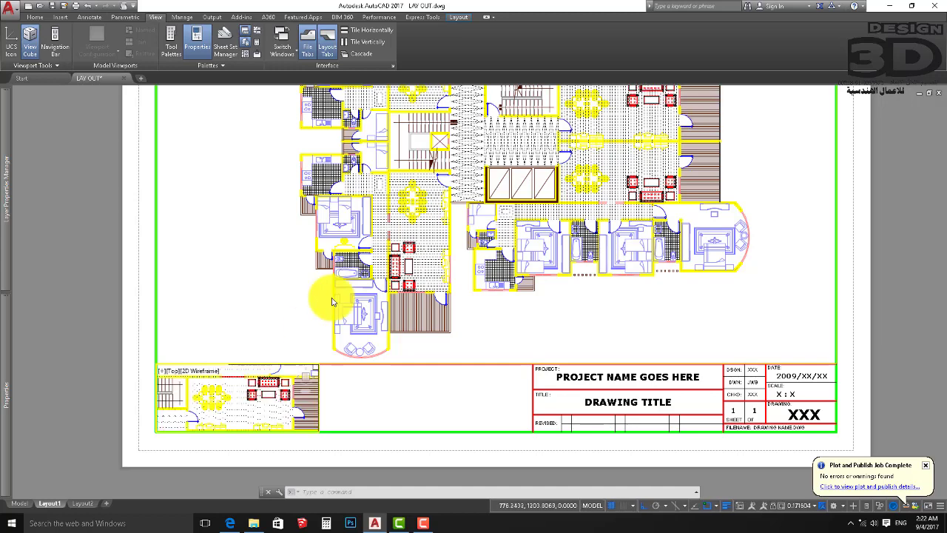
{"action": "scroll", "coordinate": [252, 381], "scroll_direction": "up", "scroll_amount": 2}
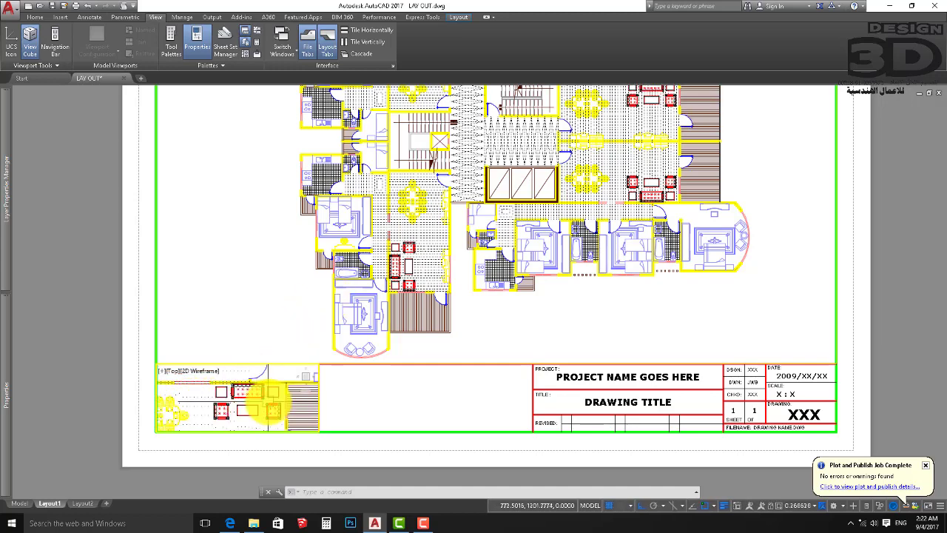
{"action": "scroll", "coordinate": [268, 402], "scroll_direction": "down", "scroll_amount": 1}
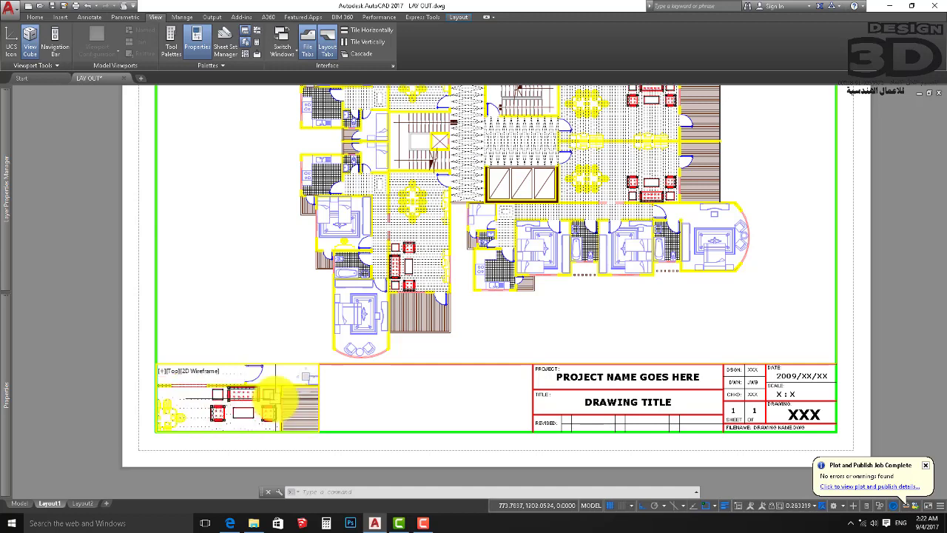
{"action": "scroll", "coordinate": [261, 399], "scroll_direction": "down", "scroll_amount": 1}
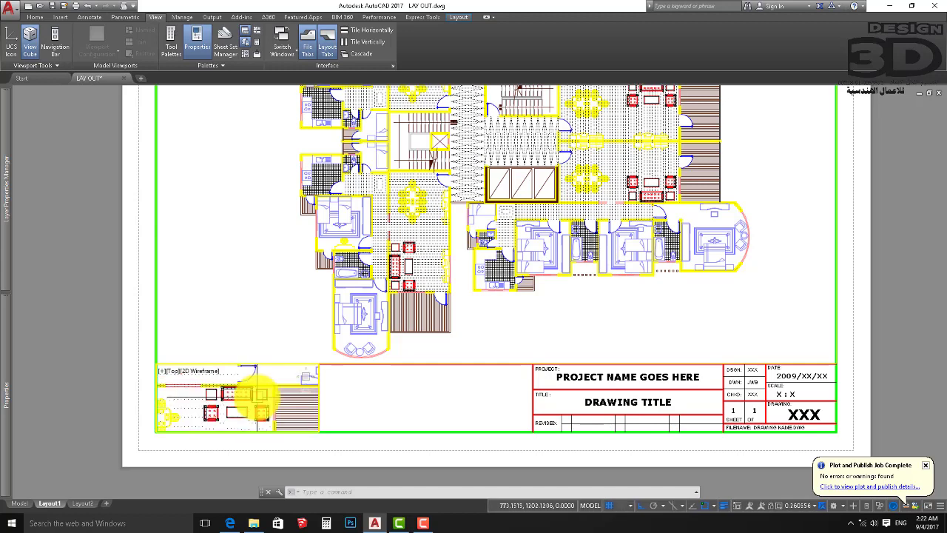
{"action": "scroll", "coordinate": [260, 399], "scroll_direction": "down", "scroll_amount": 1}
{"action": "left_click", "coordinate": [245, 344]}
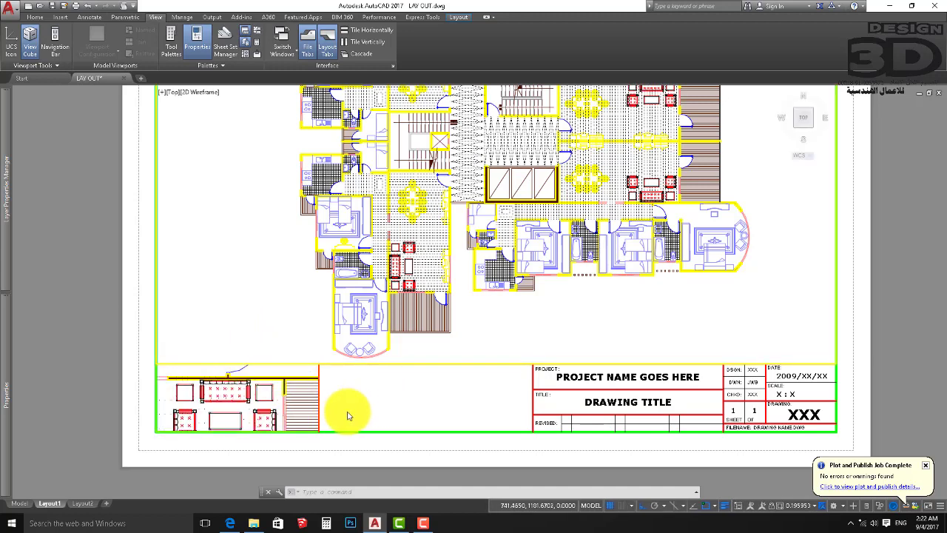
Zoom the main viewport back out until the entire floor plan fits above the title block.
{"action": "scroll", "coordinate": [250, 318], "scroll_direction": "down", "scroll_amount": 2}
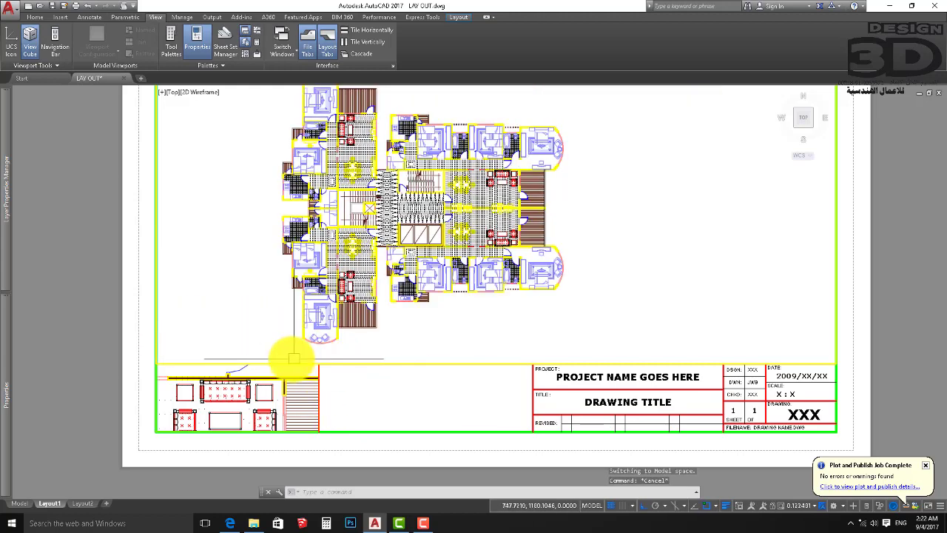
{"action": "left_click", "coordinate": [243, 282]}
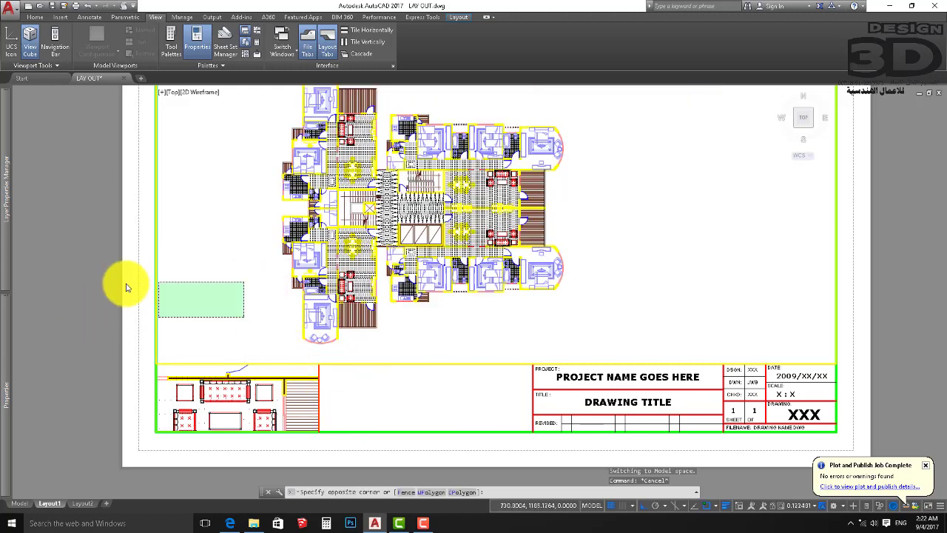
{"action": "key", "text": "Escape"}
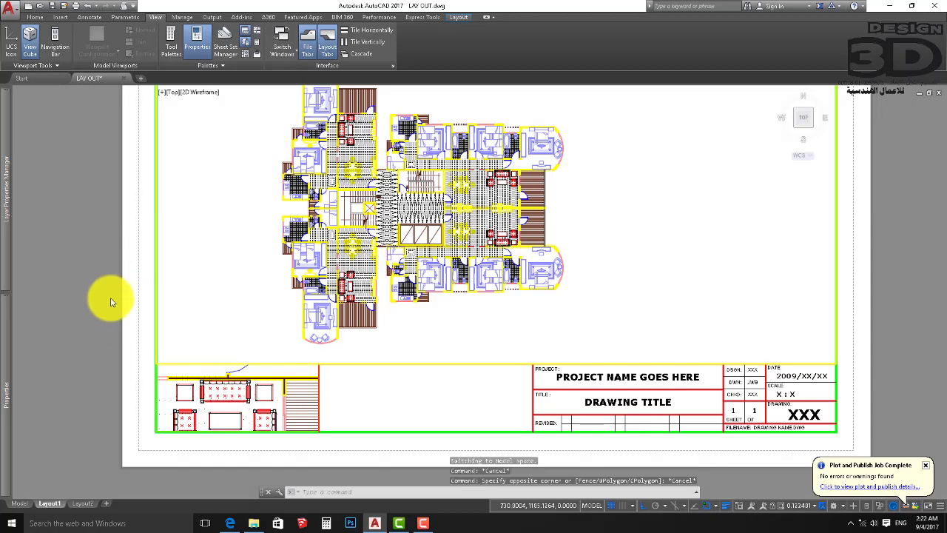
{"action": "scroll", "coordinate": [110, 302], "scroll_direction": "down", "scroll_amount": 5}
{"action": "scroll", "coordinate": [110, 311], "scroll_direction": "up", "scroll_amount": 5}
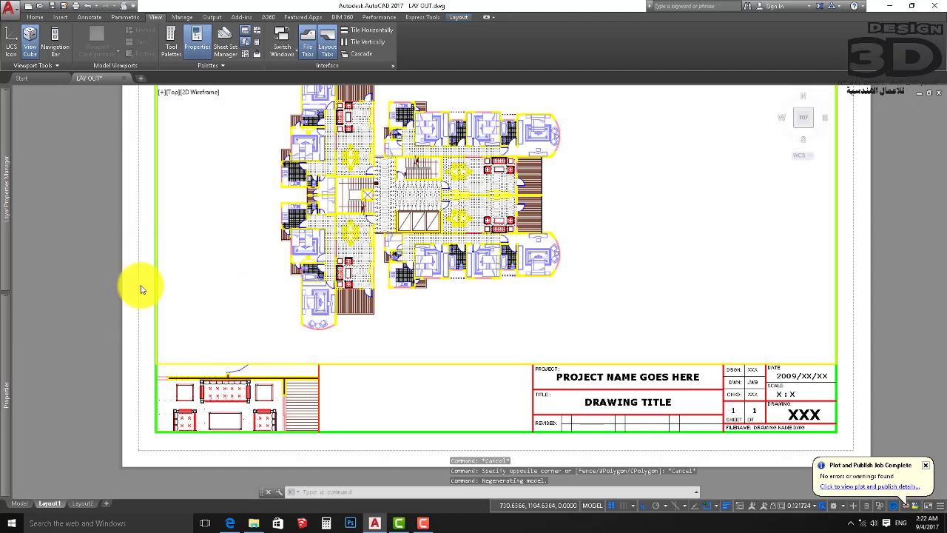
{"action": "scroll", "coordinate": [682, 350], "scroll_direction": "down", "scroll_amount": 2}
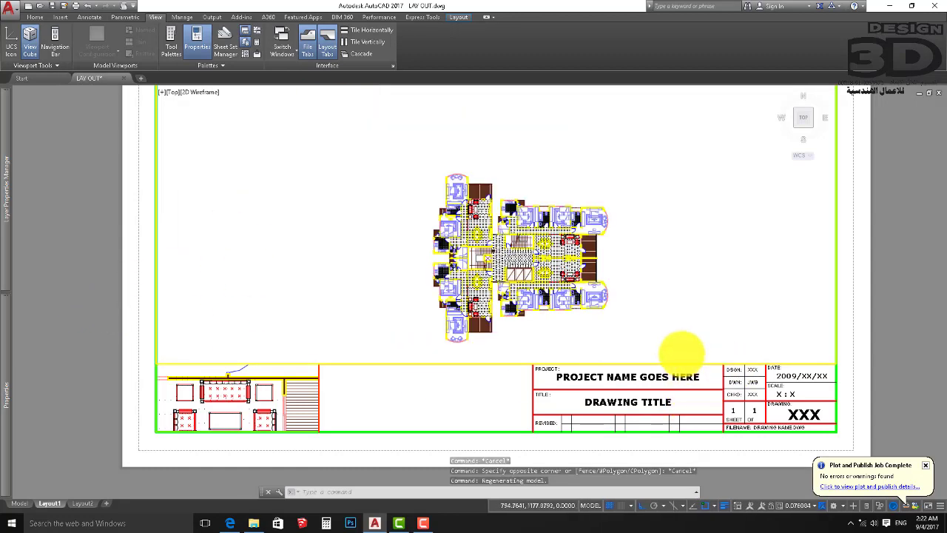
{"action": "scroll", "coordinate": [681, 350], "scroll_direction": "up", "scroll_amount": 3}
{"action": "scroll", "coordinate": [674, 338], "scroll_direction": "down", "scroll_amount": 2}
{"action": "left_click", "coordinate": [703, 263]}
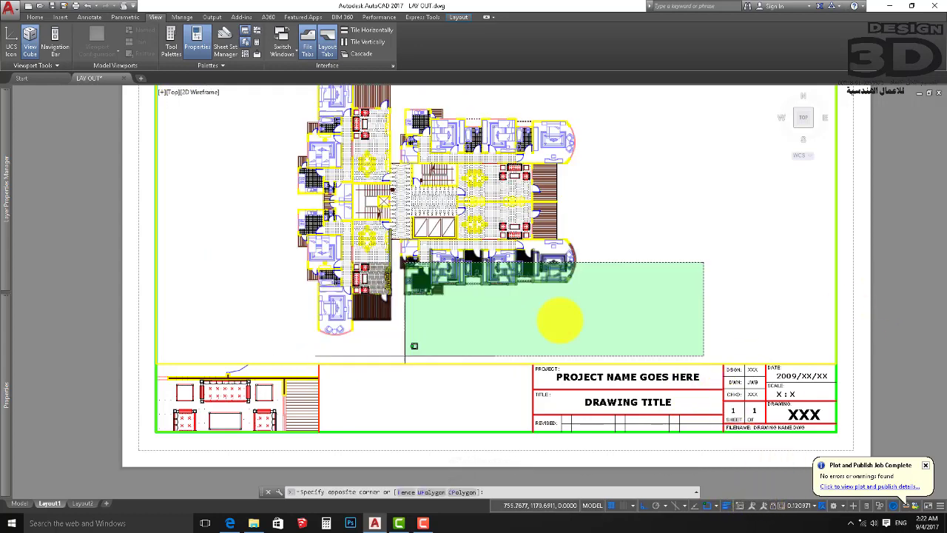
{"action": "left_click", "coordinate": [859, 306]}
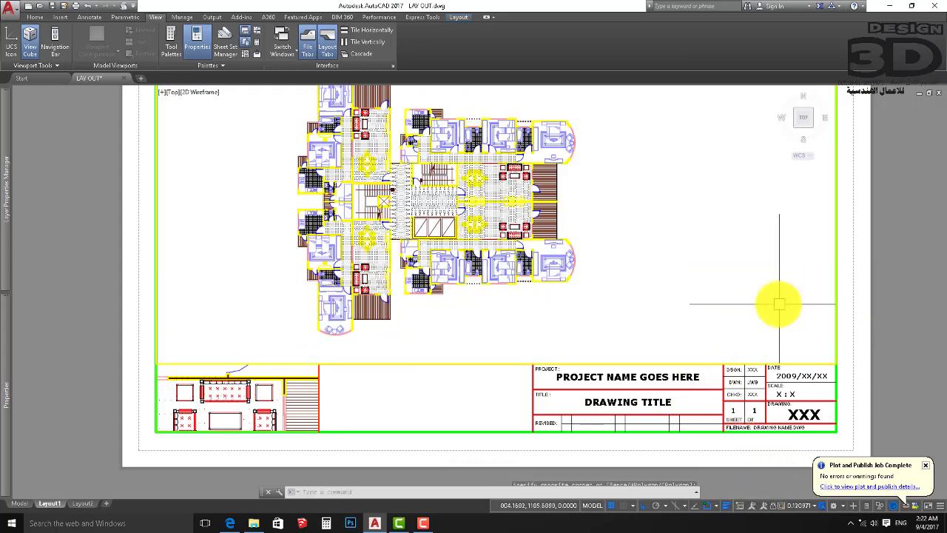
{"action": "left_click", "coordinate": [425, 523]}
Switch from the viewports back to paper space and zoom out to show the whole Layout1 sheet.
{"action": "double_click", "coordinate": [529, 285]}
{"action": "scroll", "coordinate": [529, 285], "scroll_direction": "down", "scroll_amount": 3}
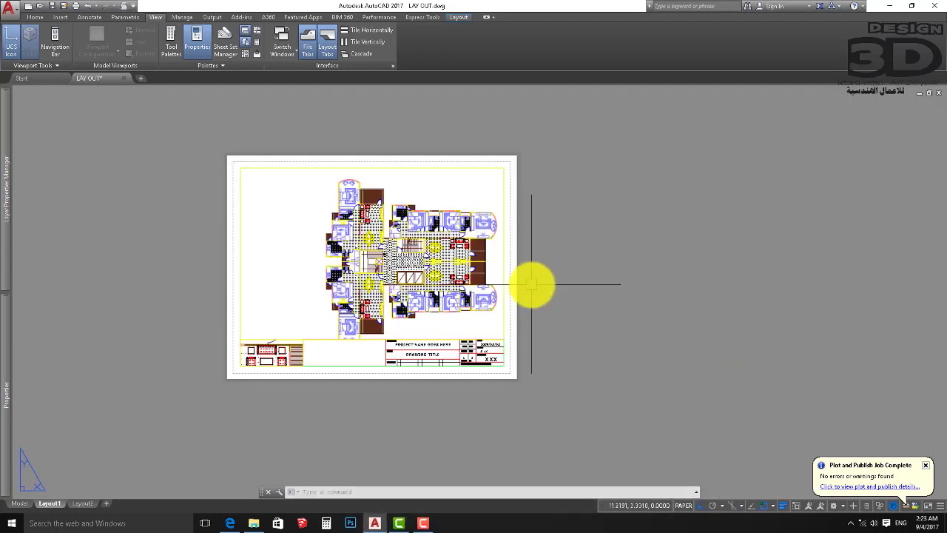
{"action": "scroll", "coordinate": [501, 265], "scroll_direction": "up", "scroll_amount": 6}
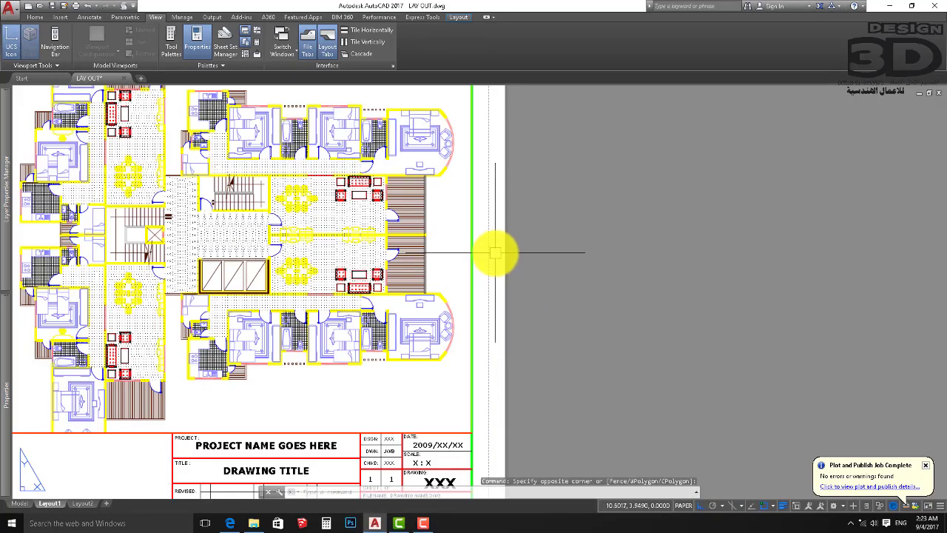
{"action": "scroll", "coordinate": [495, 278], "scroll_direction": "down", "scroll_amount": 2}
{"action": "scroll", "coordinate": [529, 274], "scroll_direction": "down", "scroll_amount": 2}
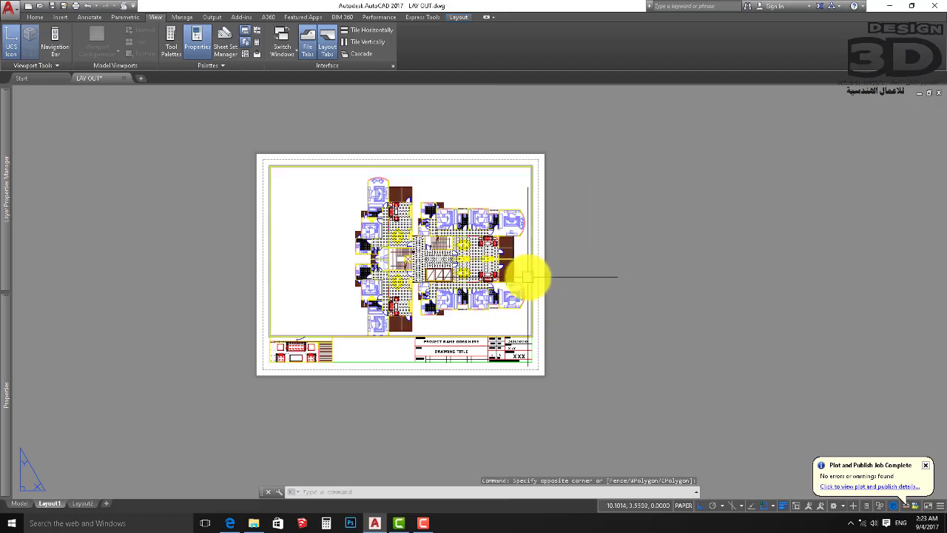
{"action": "scroll", "coordinate": [537, 279], "scroll_direction": "up", "scroll_amount": 2}
{"action": "scroll", "coordinate": [601, 281], "scroll_direction": "down", "scroll_amount": 2}
{"action": "scroll", "coordinate": [450, 324], "scroll_direction": "up", "scroll_amount": 2}
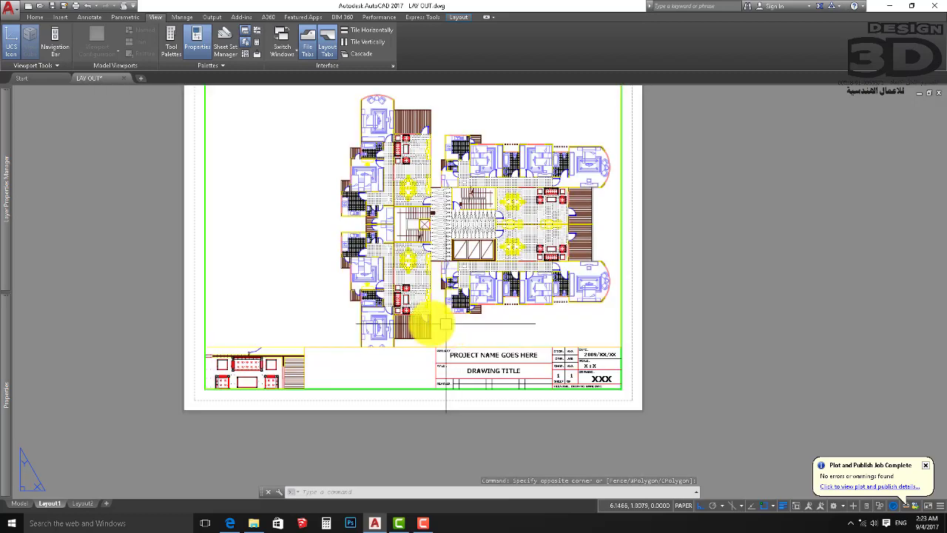
{"action": "scroll", "coordinate": [446, 323], "scroll_direction": "down", "scroll_amount": 2}
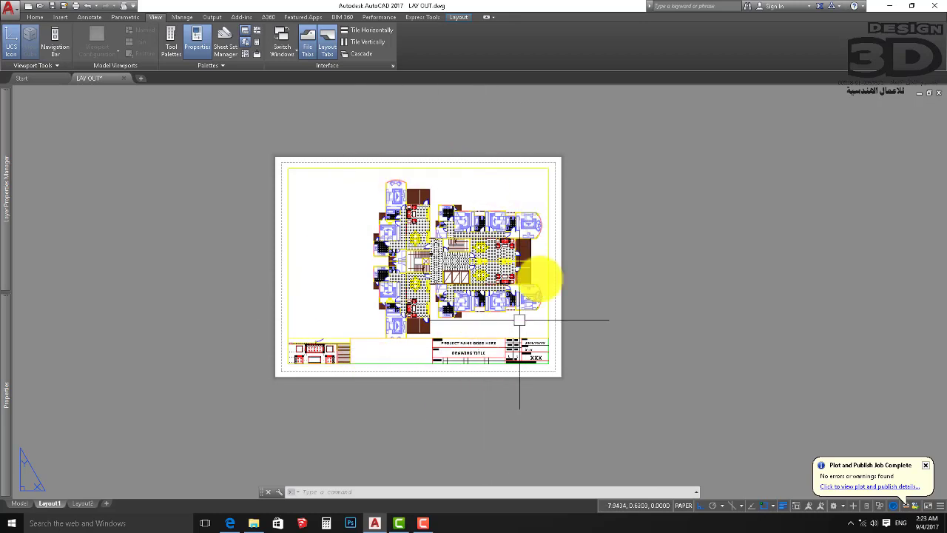
{"action": "scroll", "coordinate": [384, 304], "scroll_direction": "up", "scroll_amount": 2}
{"action": "scroll", "coordinate": [385, 268], "scroll_direction": "down", "scroll_amount": 2}
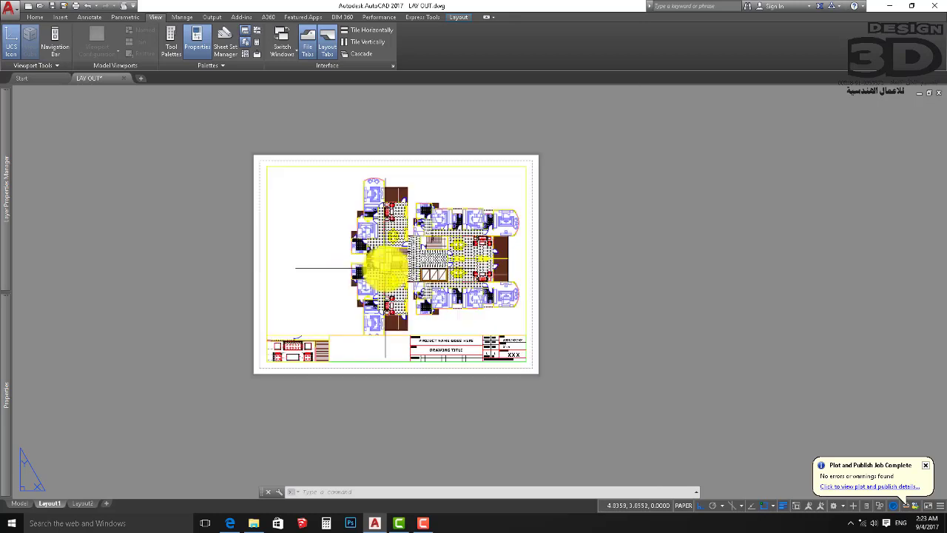
Check the floor plan in model space, create a new blank drawing, then return to LAY OUT.
{"action": "left_click", "coordinate": [18, 504]}
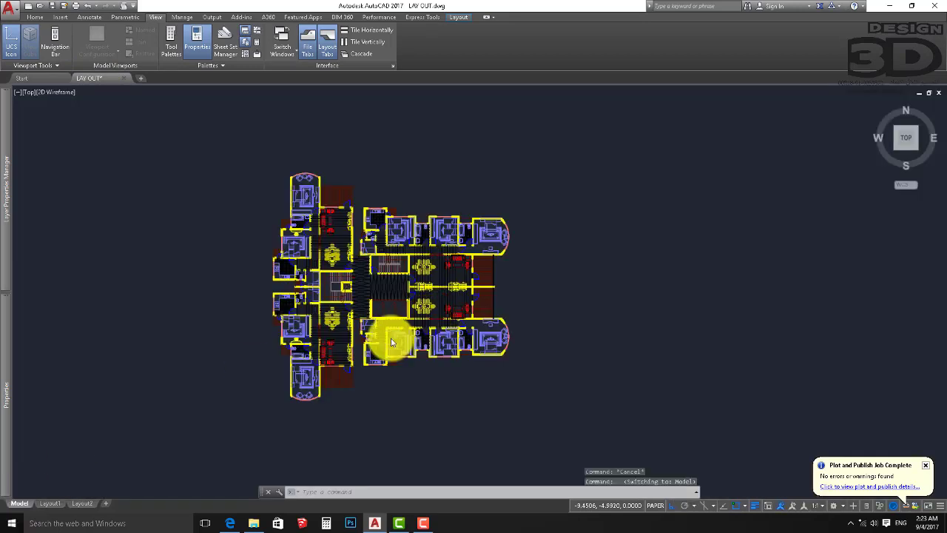
{"action": "left_click", "coordinate": [142, 78]}
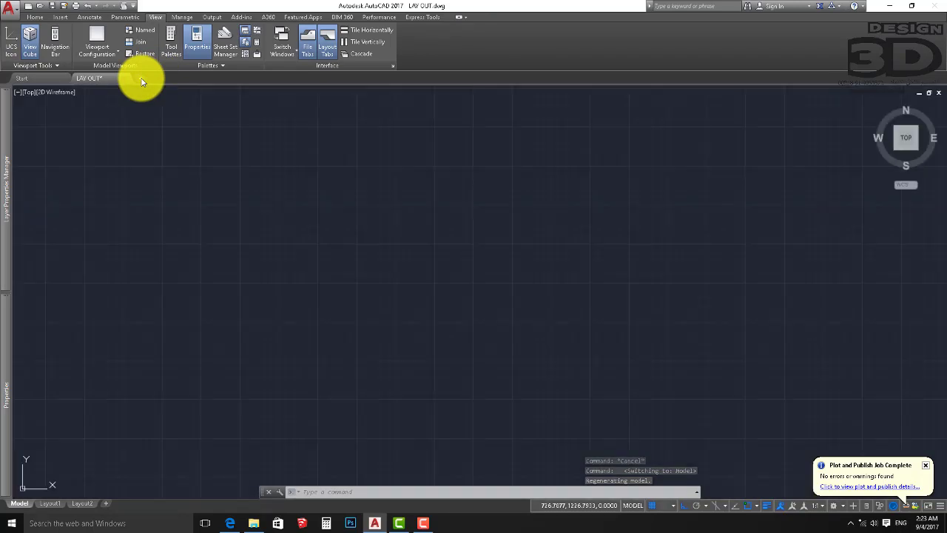
{"action": "left_click", "coordinate": [101, 79]}
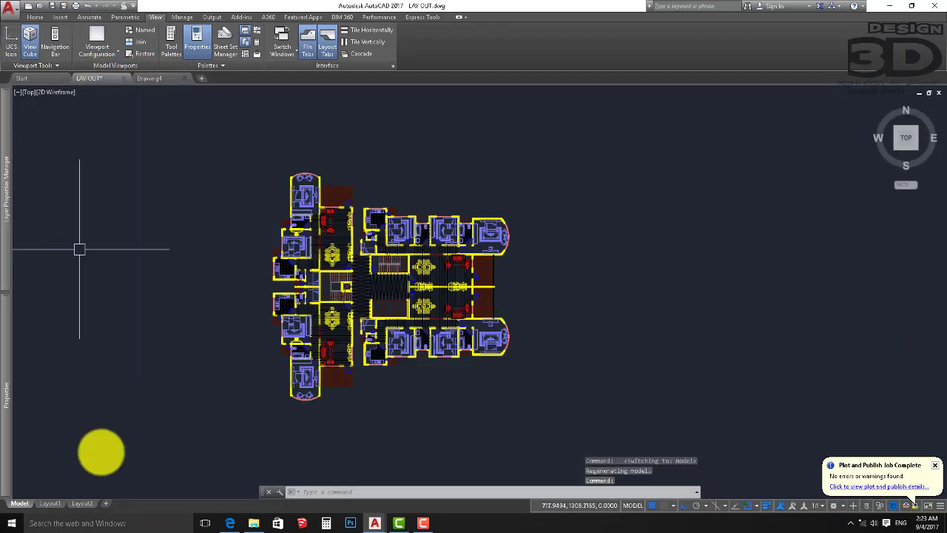
Bring up the Move or Copy dialog for LAY OUT's Layout1 sheet.
{"action": "left_click", "coordinate": [51, 503]}
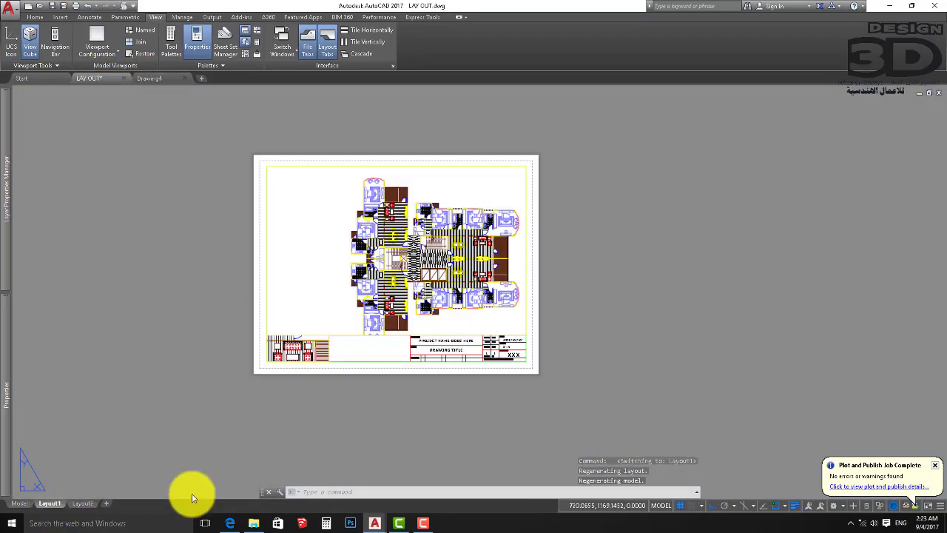
{"action": "right_click", "coordinate": [51, 507]}
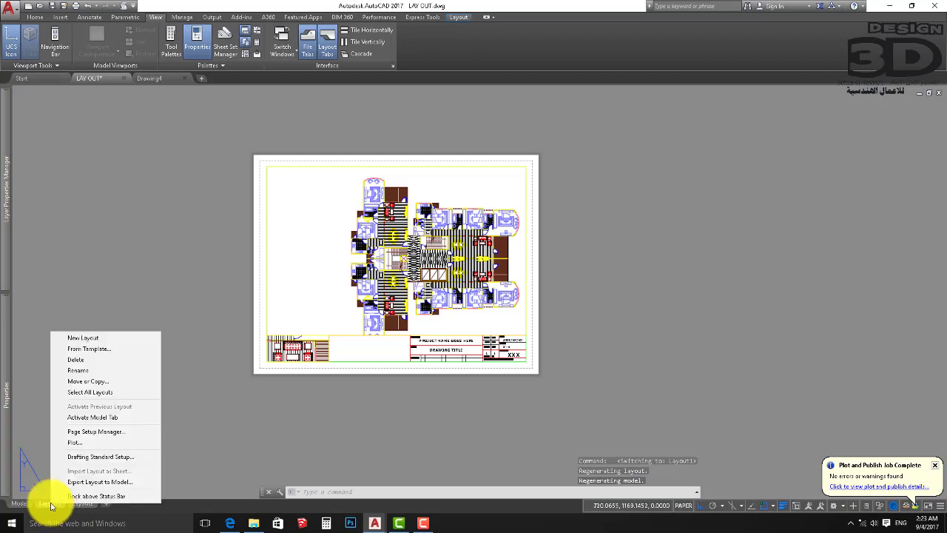
{"action": "left_click", "coordinate": [92, 382]}
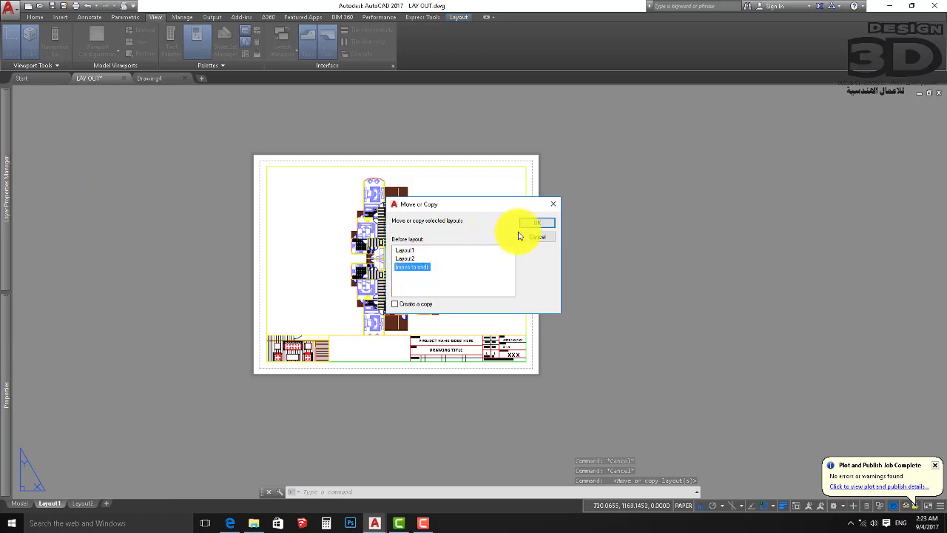
Check the empty Drawing4's Layout1 sheet, then go back to the LAY OUT drawing.
{"action": "left_click", "coordinate": [152, 78]}
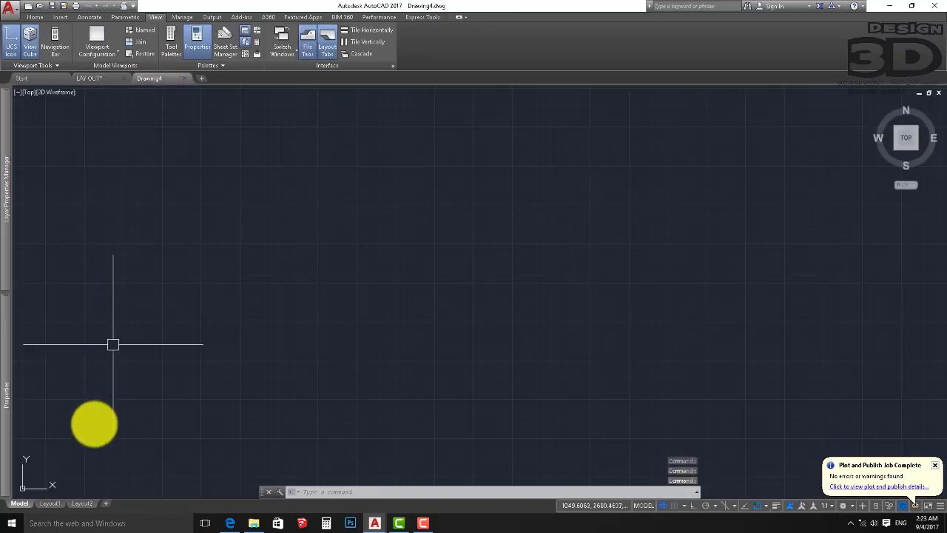
{"action": "left_click", "coordinate": [51, 504]}
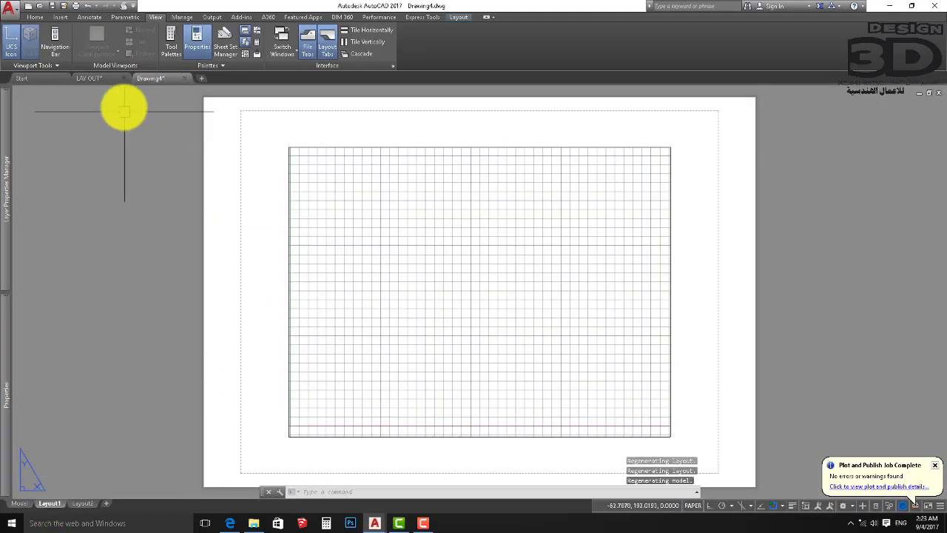
{"action": "left_click", "coordinate": [102, 78]}
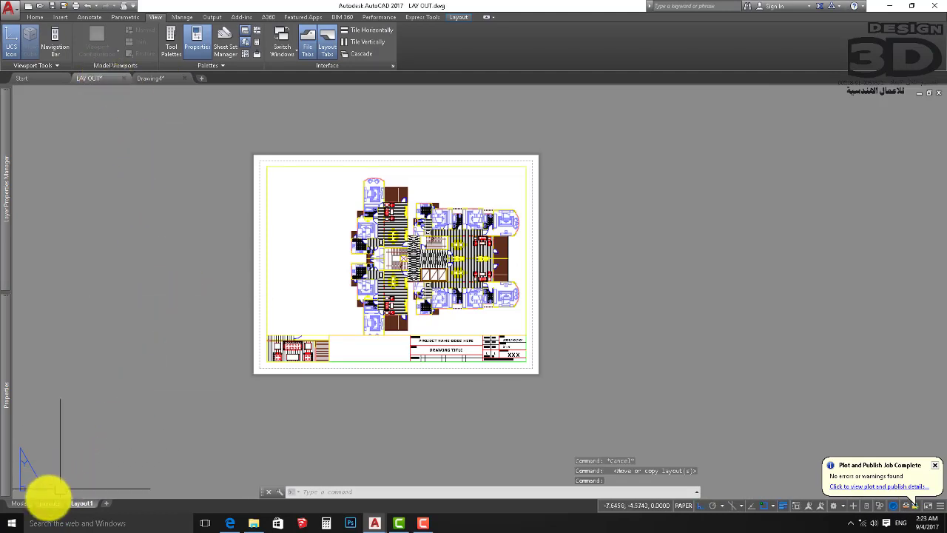
Look over LAY OUT's layout sheets and start Save As for the drawing.
{"action": "left_click", "coordinate": [47, 504]}
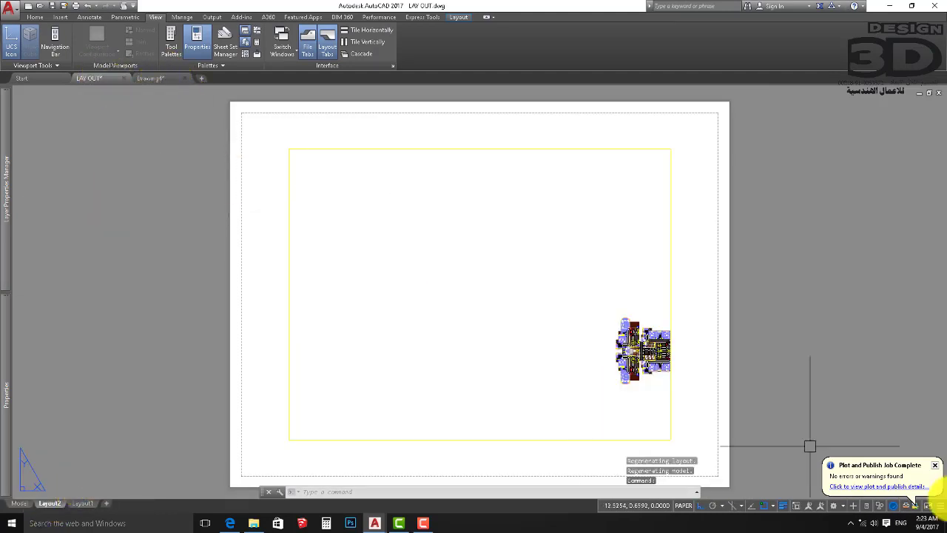
{"action": "left_click", "coordinate": [423, 522]}
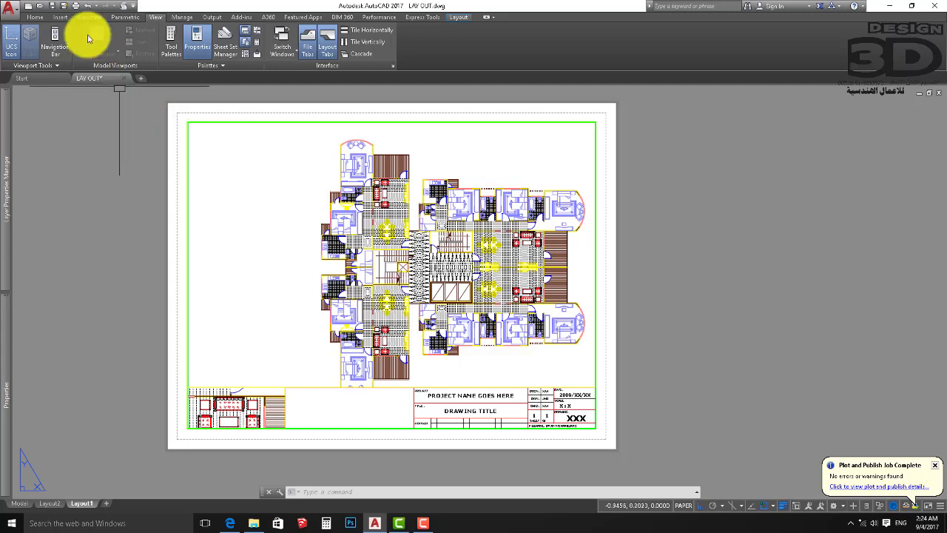
{"action": "left_click", "coordinate": [65, 9]}
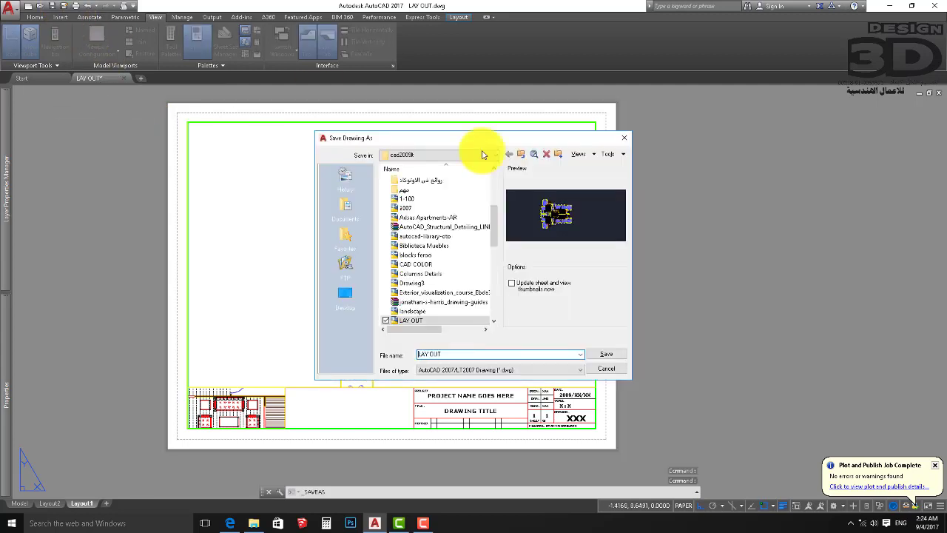
Save LAY OUT to the Desktop as an AutoCAD 2007 drawing and close it.
{"action": "left_click", "coordinate": [345, 292]}
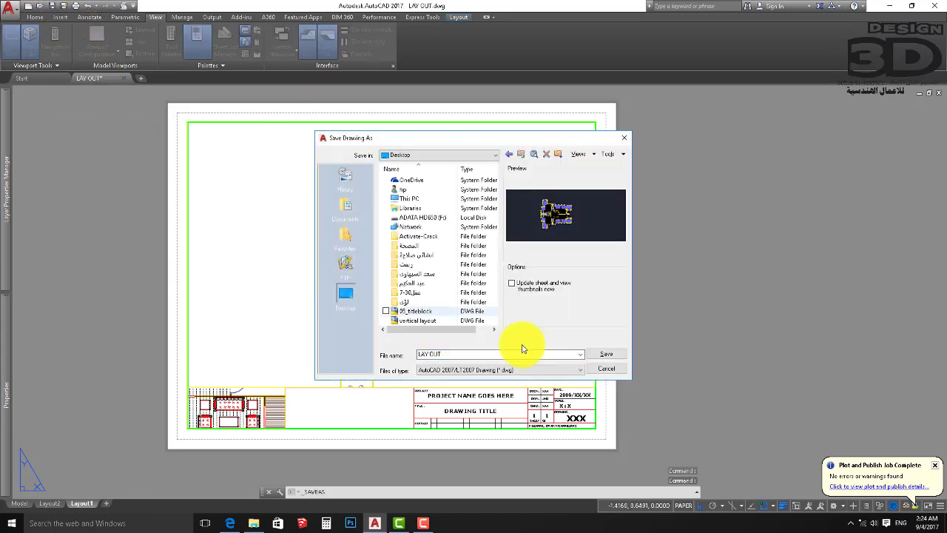
{"action": "left_click", "coordinate": [604, 354]}
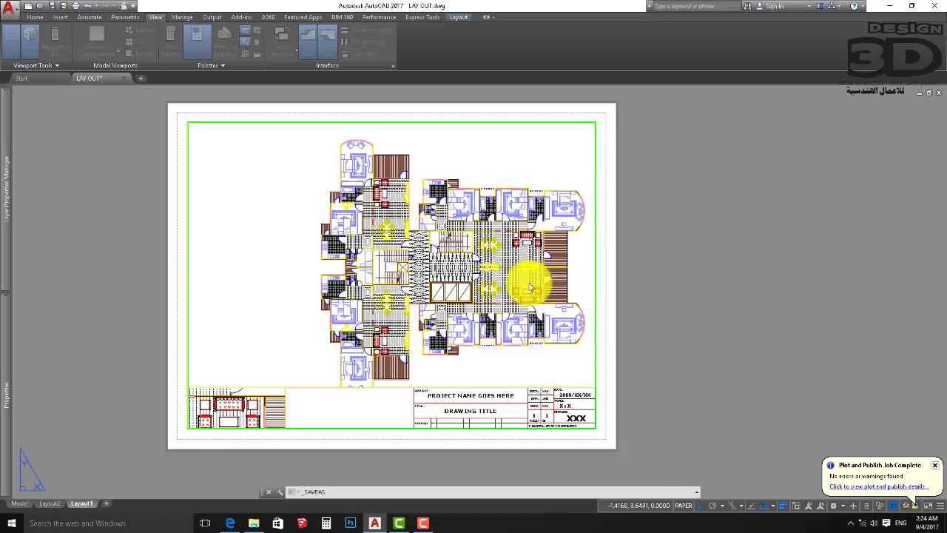
{"action": "left_click", "coordinate": [124, 80]}
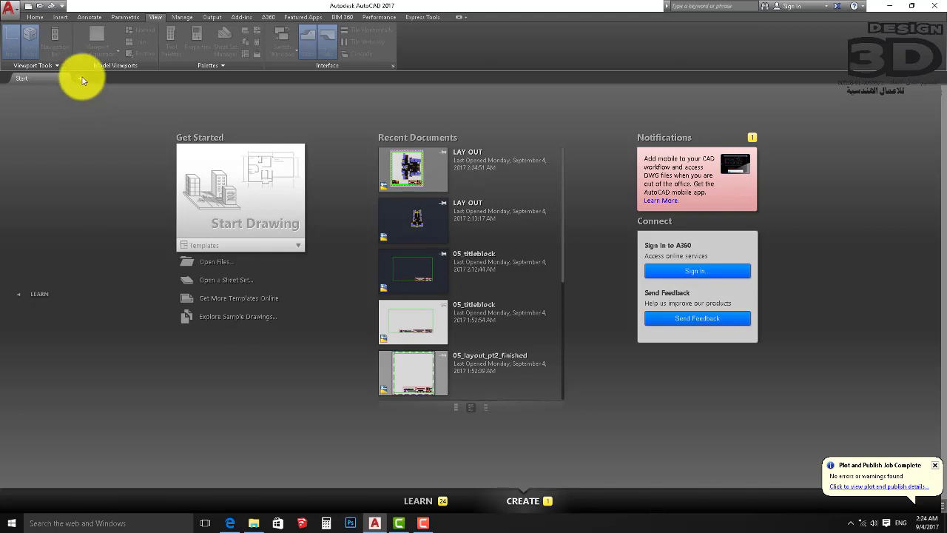
Create the blank Drawing5 from the Start page and zoom around its empty model space.
{"action": "left_click", "coordinate": [82, 80]}
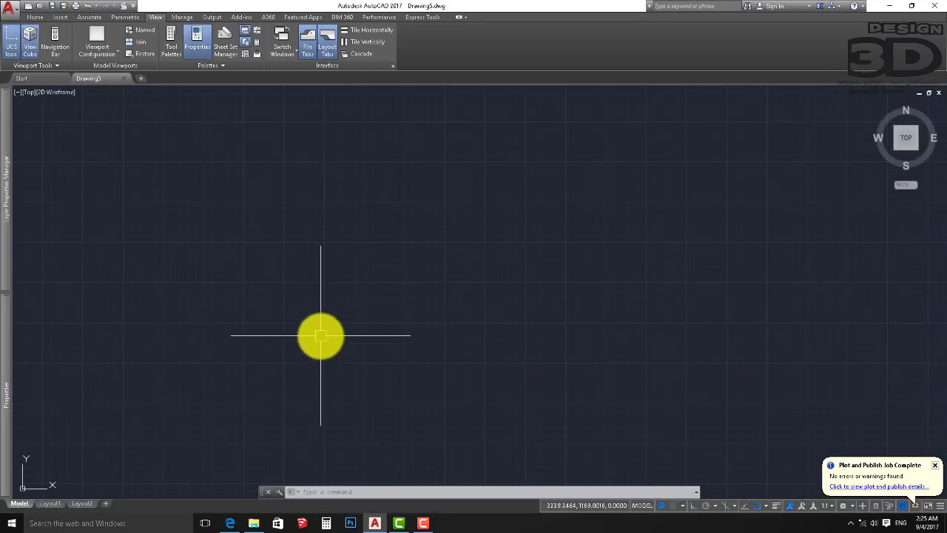
{"action": "type", "text": "c"}
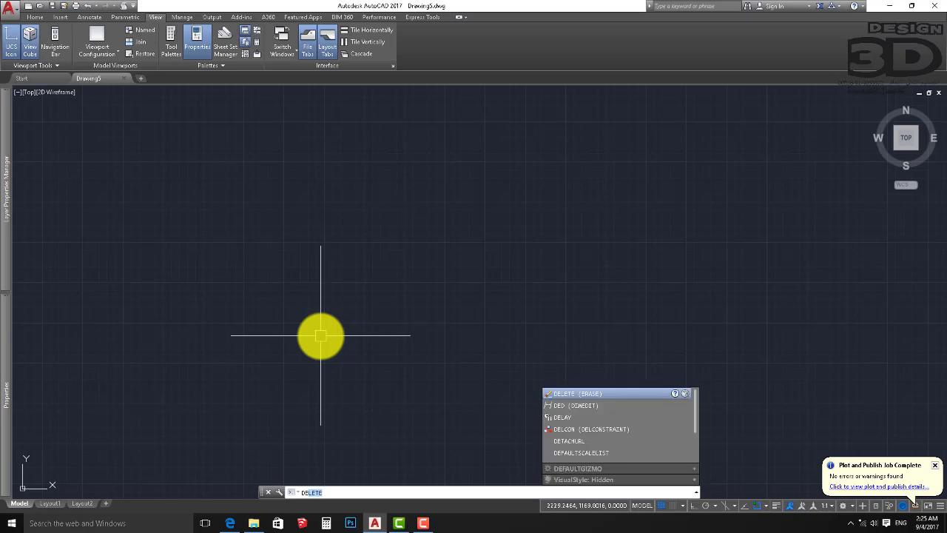
{"action": "left_click", "coordinate": [423, 522]}
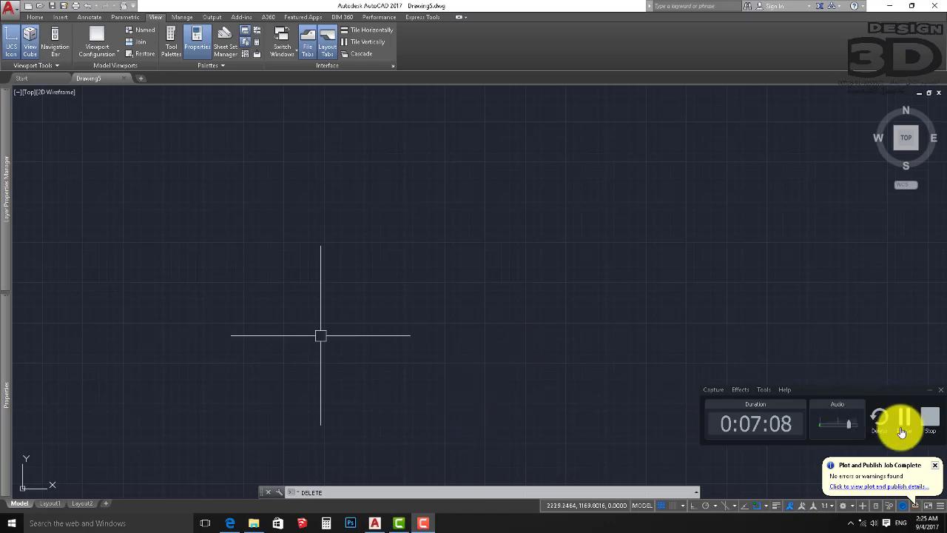
{"action": "left_click", "coordinate": [902, 425]}
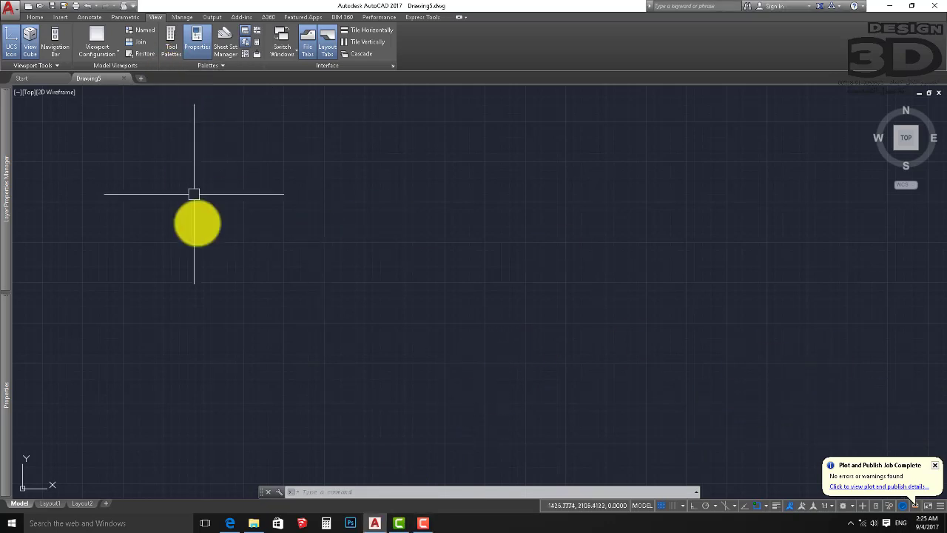
{"action": "scroll", "coordinate": [318, 246], "scroll_direction": "down", "scroll_amount": 4}
{"action": "scroll", "coordinate": [365, 254], "scroll_direction": "up", "scroll_amount": 2}
{"action": "scroll", "coordinate": [175, 338], "scroll_direction": "down", "scroll_amount": 2}
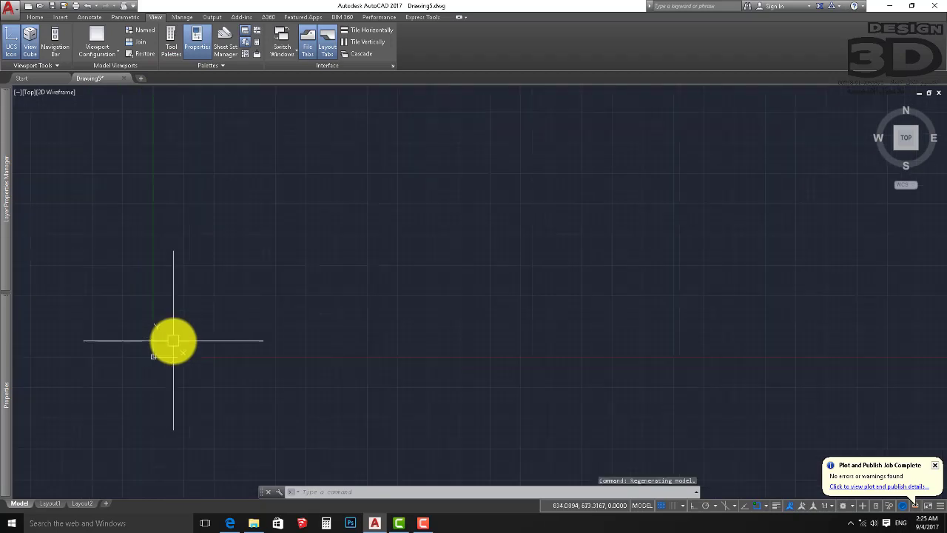
{"action": "scroll", "coordinate": [95, 393], "scroll_direction": "down", "scroll_amount": 2}
{"action": "scroll", "coordinate": [87, 410], "scroll_direction": "down", "scroll_amount": 2}
{"action": "scroll", "coordinate": [87, 408], "scroll_direction": "down", "scroll_amount": 2}
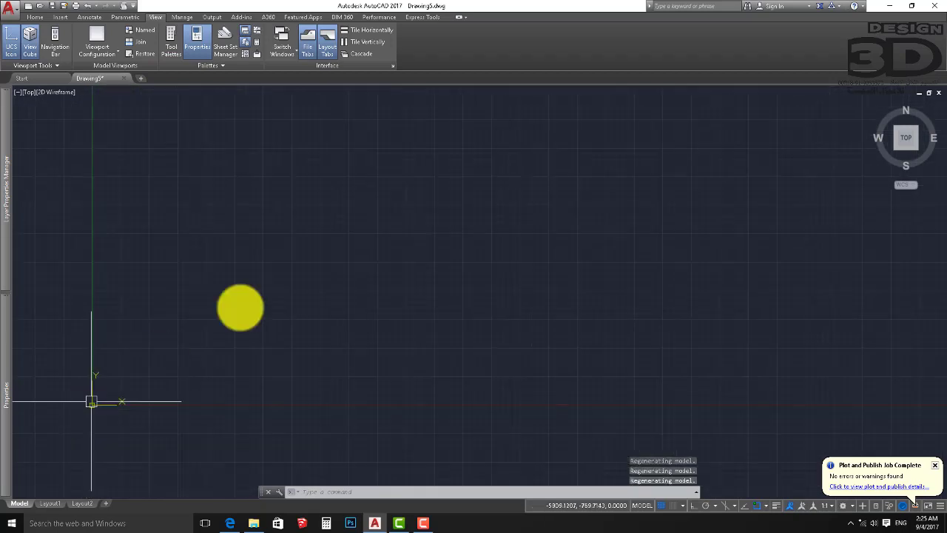
{"action": "scroll", "coordinate": [415, 190], "scroll_direction": "up", "scroll_amount": 1}
{"action": "left_click", "coordinate": [196, 39]}
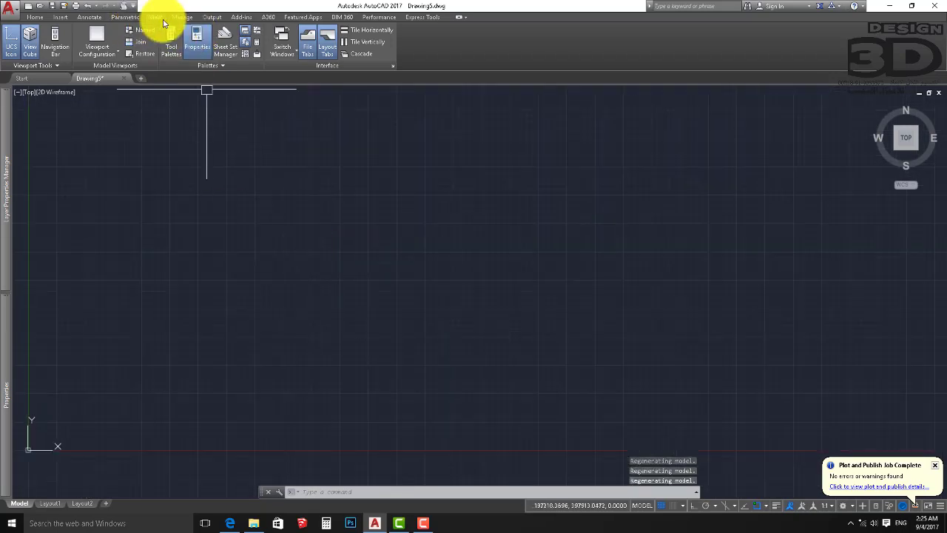
Open DesignCenter and load LAY OUT.dwg from the Desktop into it.
{"action": "left_click", "coordinate": [246, 59]}
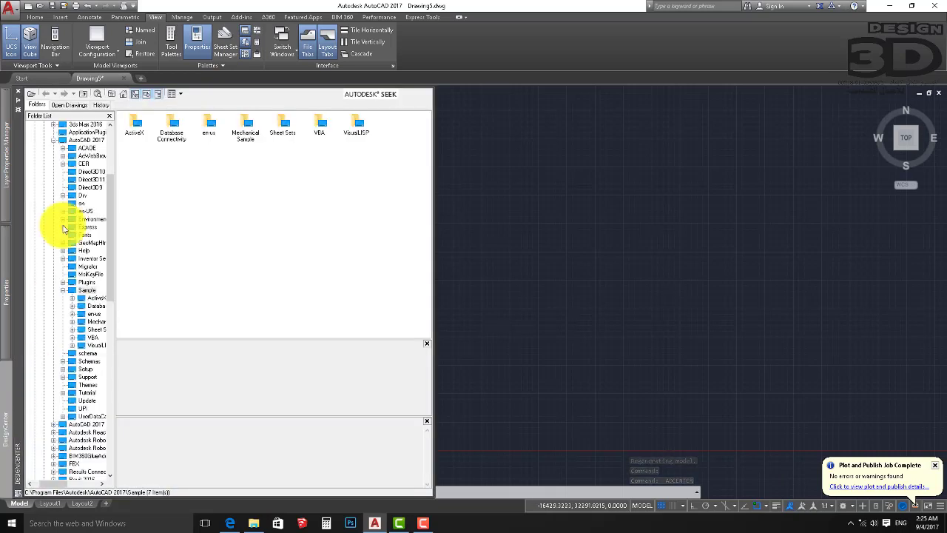
{"action": "mouse_move", "coordinate": [18, 96]}
{"action": "left_click", "coordinate": [31, 95]}
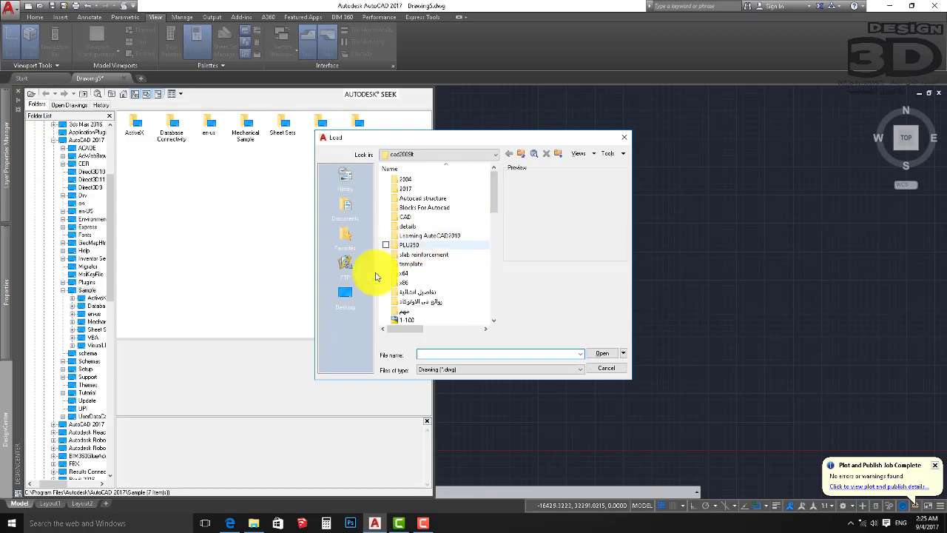
{"action": "scroll", "coordinate": [496, 202], "scroll_direction": "down", "scroll_amount": 1}
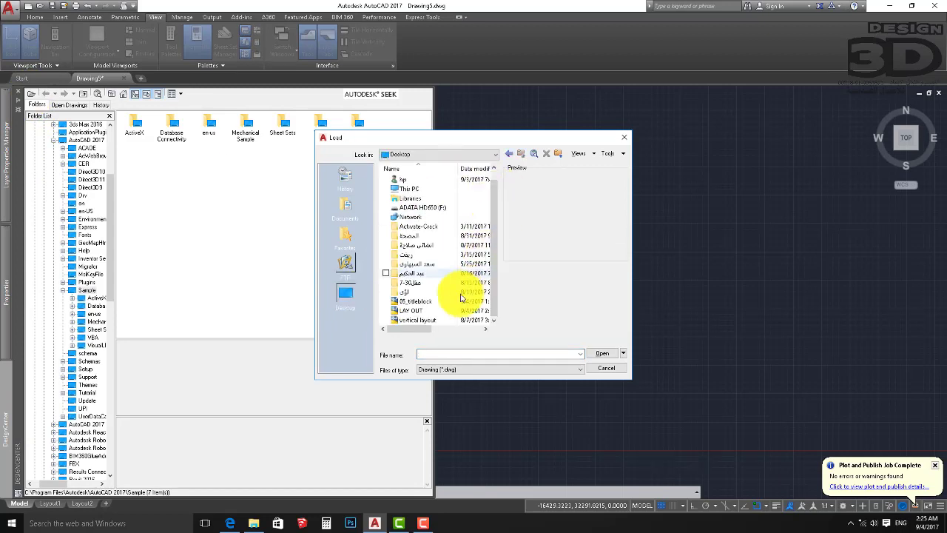
{"action": "left_click", "coordinate": [410, 311]}
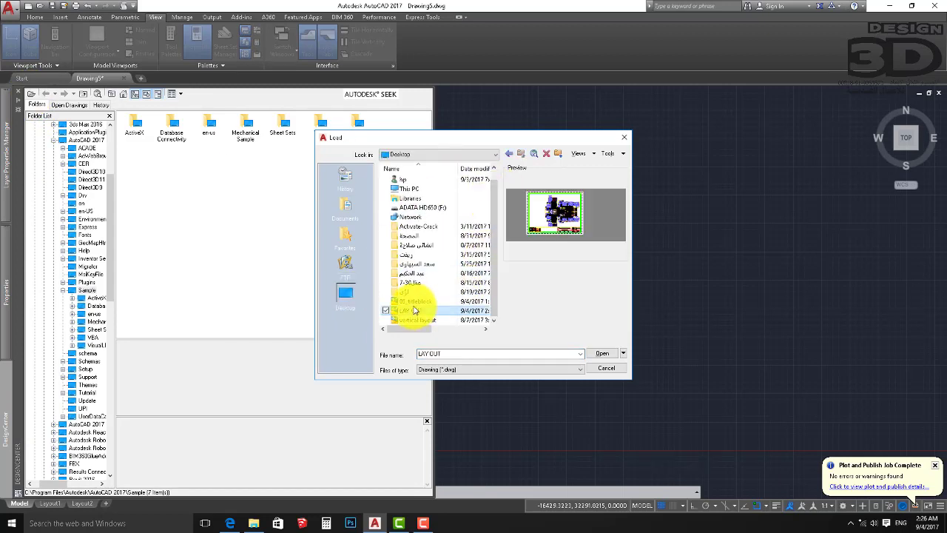
{"action": "left_click", "coordinate": [602, 354]}
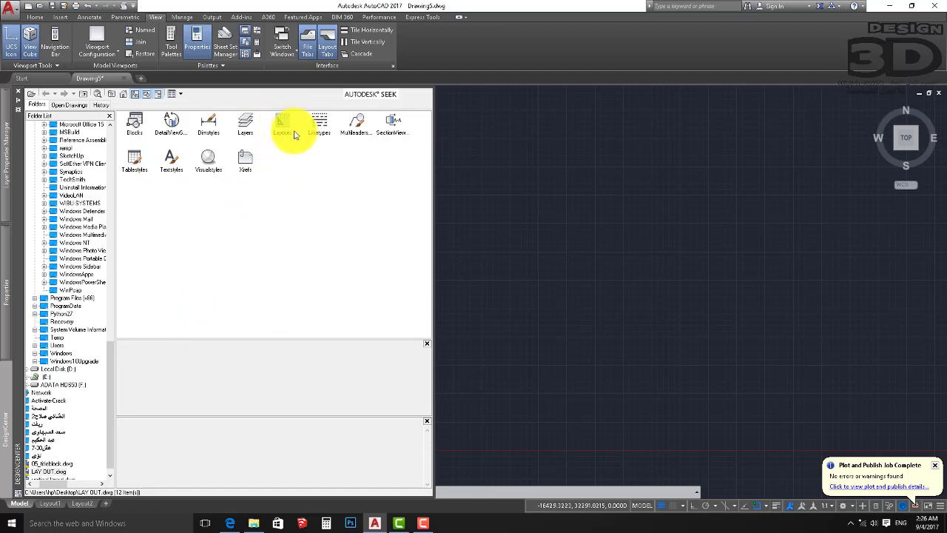
Drag Layout1 from LAY OUT's Layouts list in DesignCenter into the new drawing.
{"action": "key", "text": "ctrl+2"}
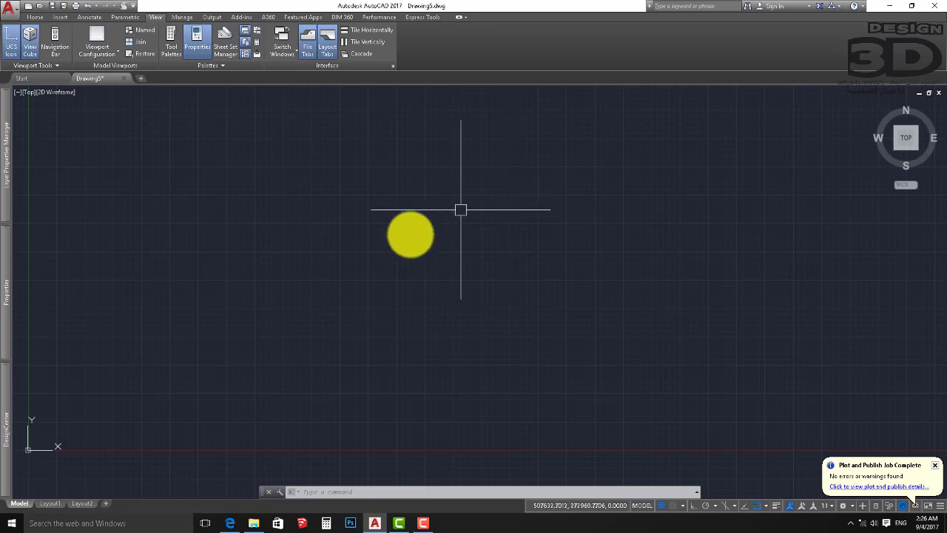
{"action": "left_click", "coordinate": [8, 424]}
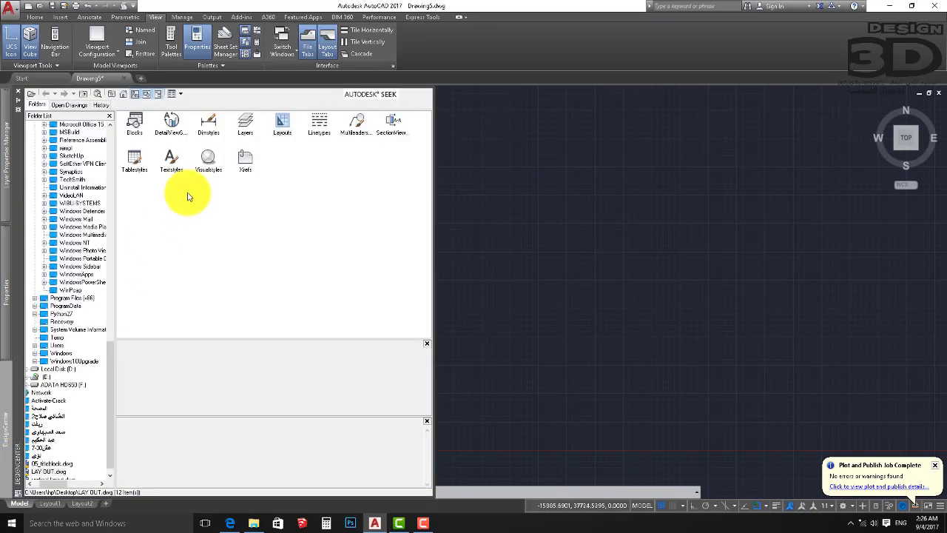
{"action": "scroll", "coordinate": [111, 378], "scroll_direction": "down", "scroll_amount": 1}
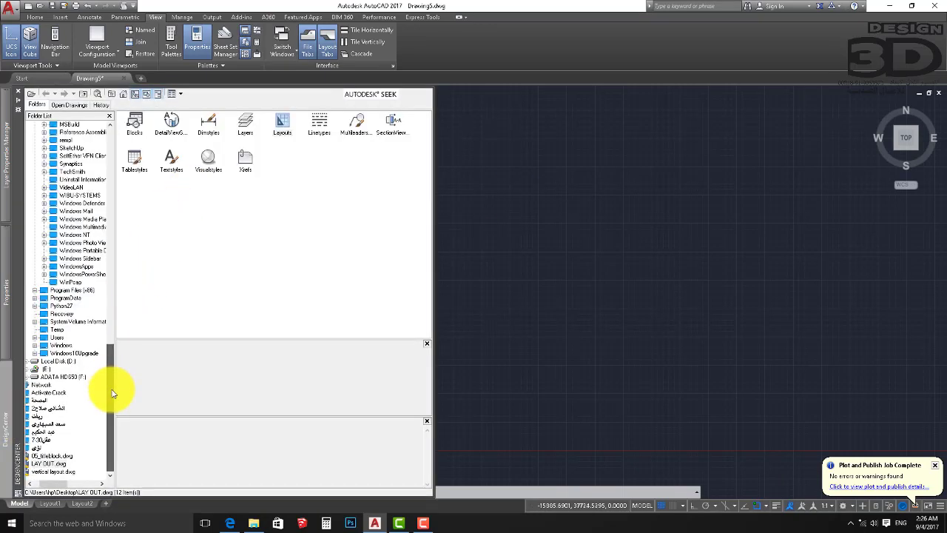
{"action": "double_click", "coordinate": [53, 465]}
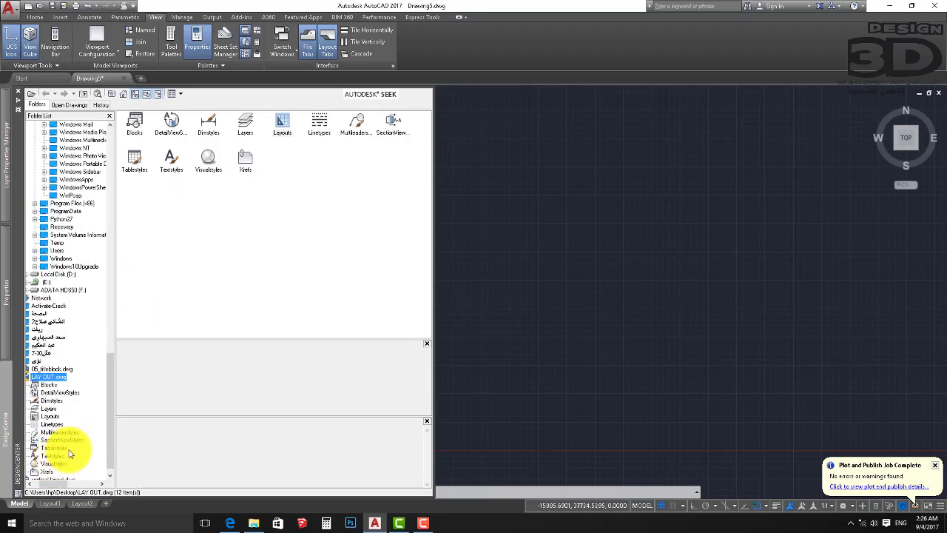
{"action": "left_click", "coordinate": [50, 417]}
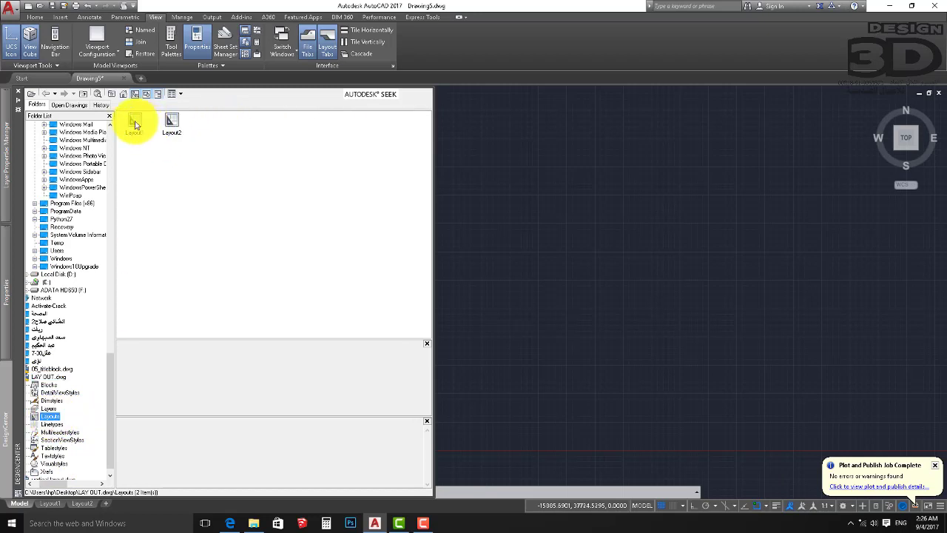
{"action": "left_click_drag", "start_coordinate": [135, 125], "coordinate": [426, 214]}
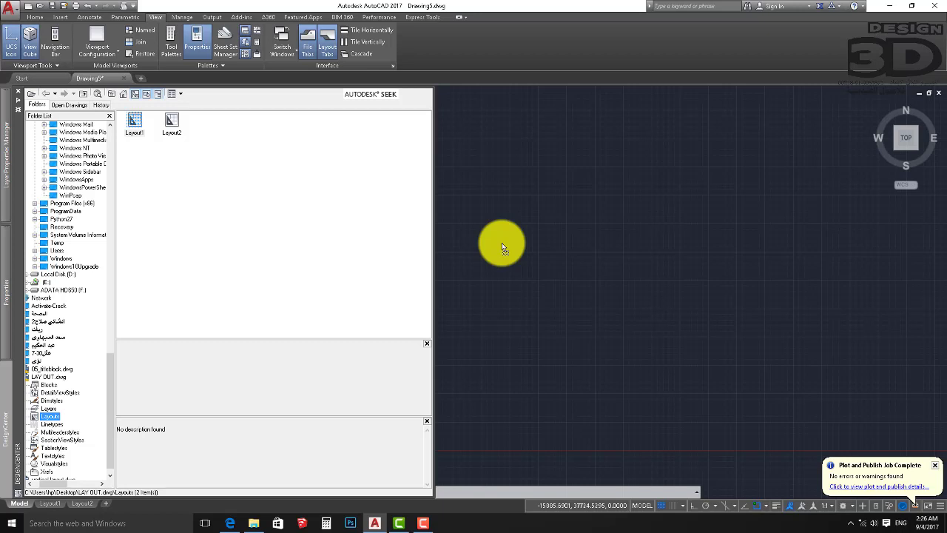
Close DesignCenter and view the imported Layout1 title-block sheet.
{"action": "key", "text": "ctrl+2"}
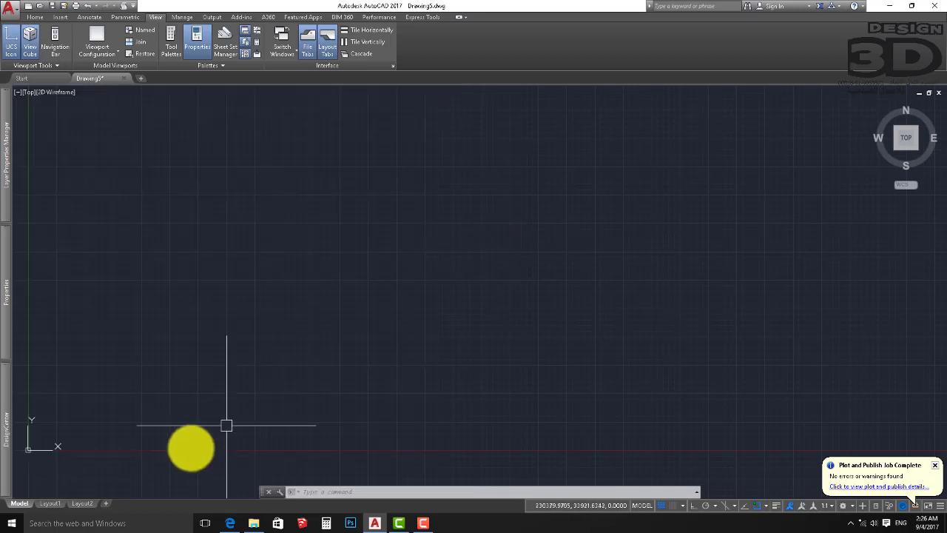
{"action": "left_click", "coordinate": [49, 503]}
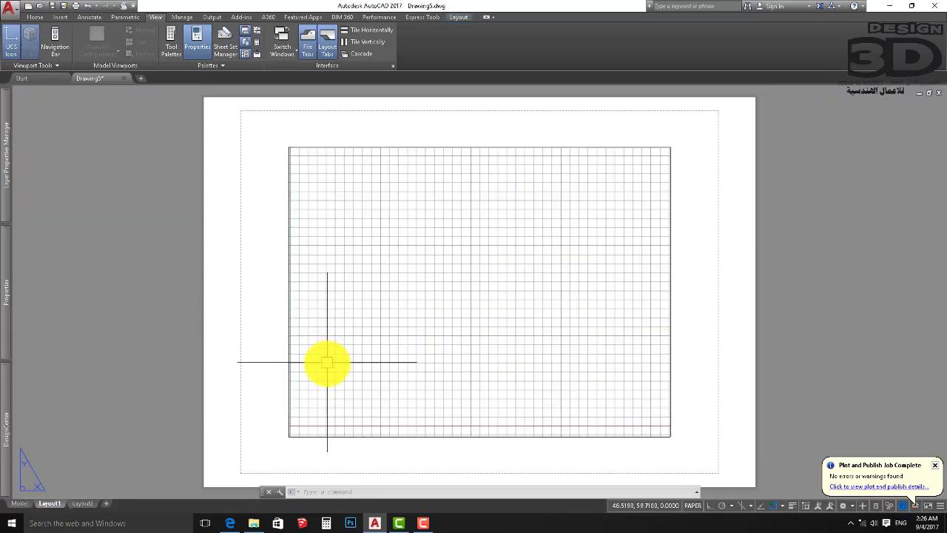
{"action": "scroll", "coordinate": [348, 346], "scroll_direction": "up", "scroll_amount": 2}
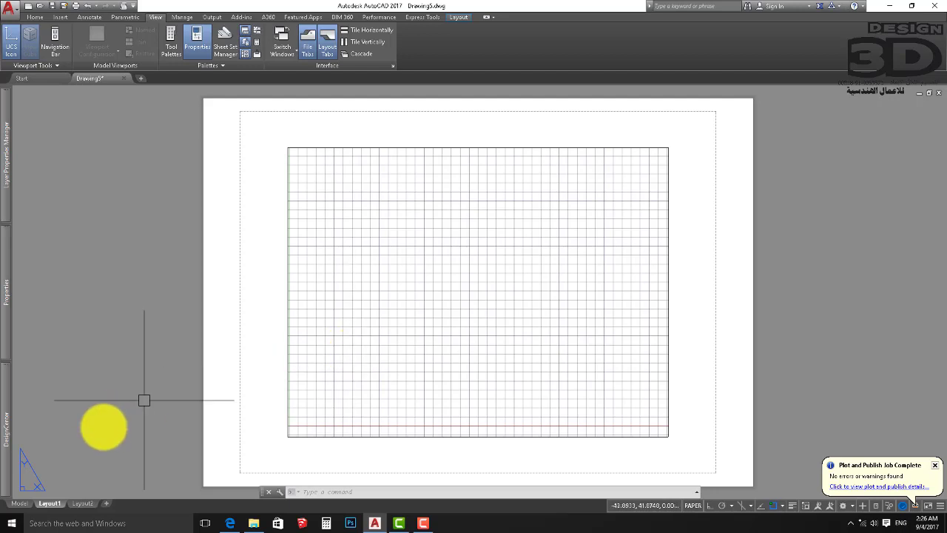
{"action": "left_click", "coordinate": [49, 503]}
{"action": "mouse_move", "coordinate": [19, 503]}
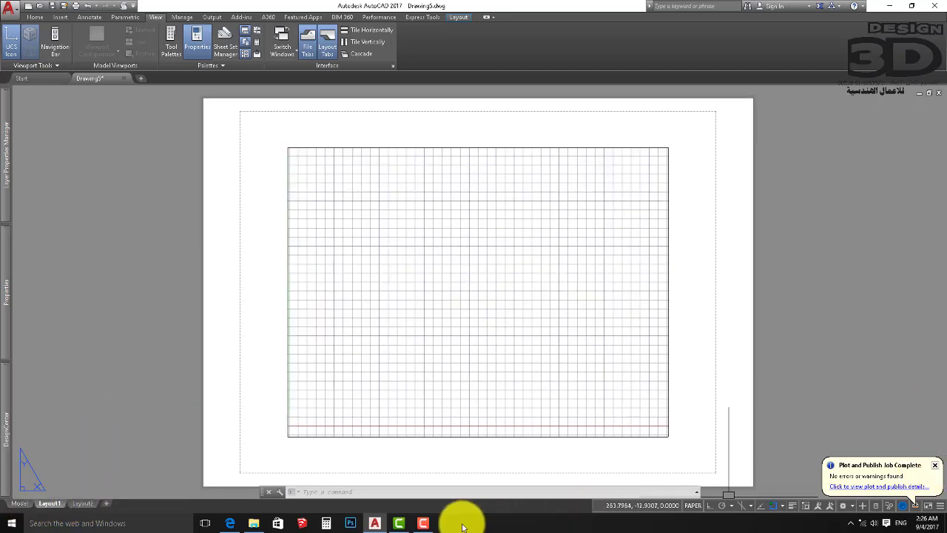
{"action": "left_click", "coordinate": [423, 522]}
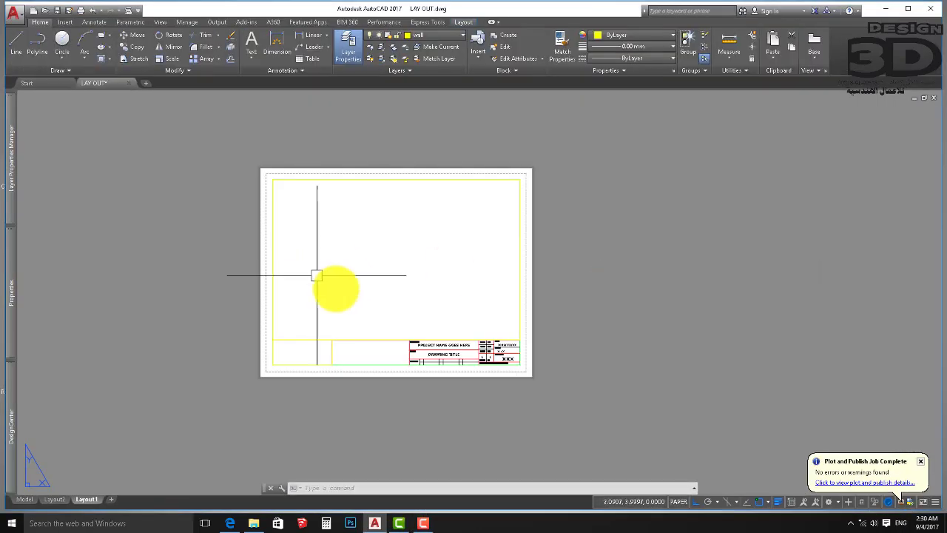
Review the Model, Layout2 and Layout1 tabs, then start Save As for the drawing.
{"action": "scroll", "coordinate": [342, 262], "scroll_direction": "down", "scroll_amount": 2}
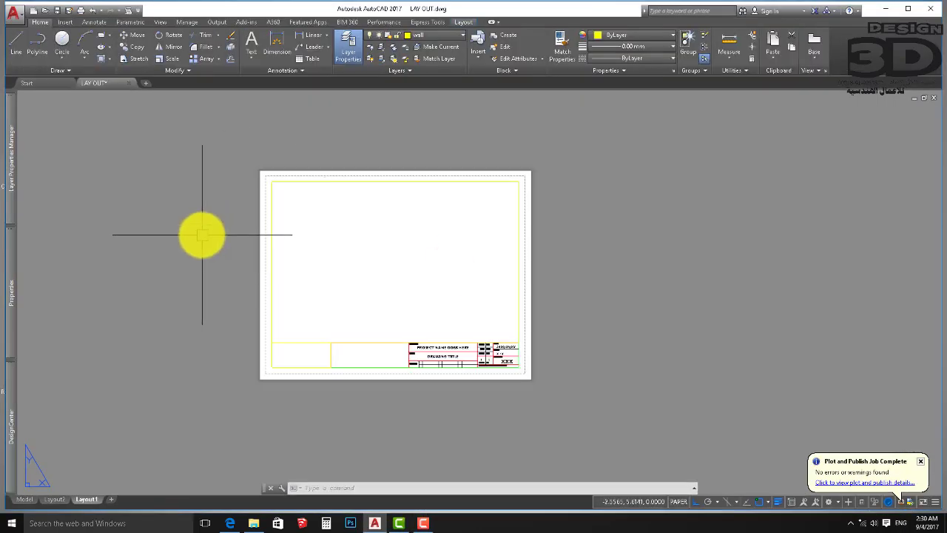
{"action": "scroll", "coordinate": [332, 239], "scroll_direction": "up", "scroll_amount": 2}
{"action": "scroll", "coordinate": [262, 304], "scroll_direction": "down", "scroll_amount": 2}
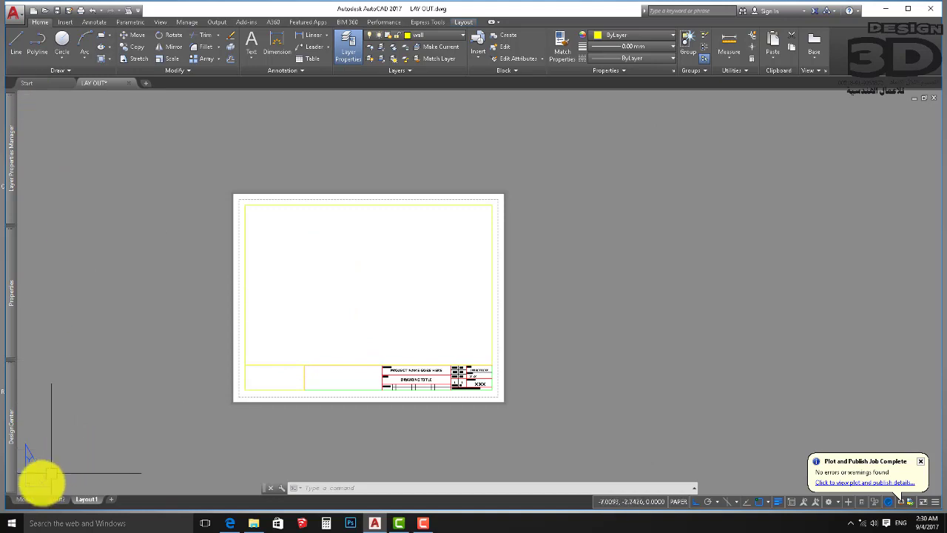
{"action": "left_click", "coordinate": [30, 500]}
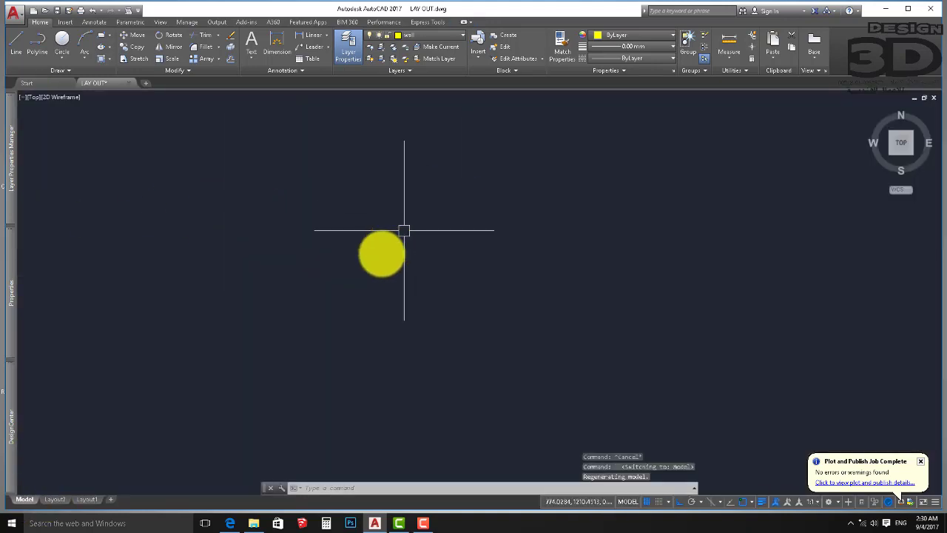
{"action": "left_click", "coordinate": [53, 500]}
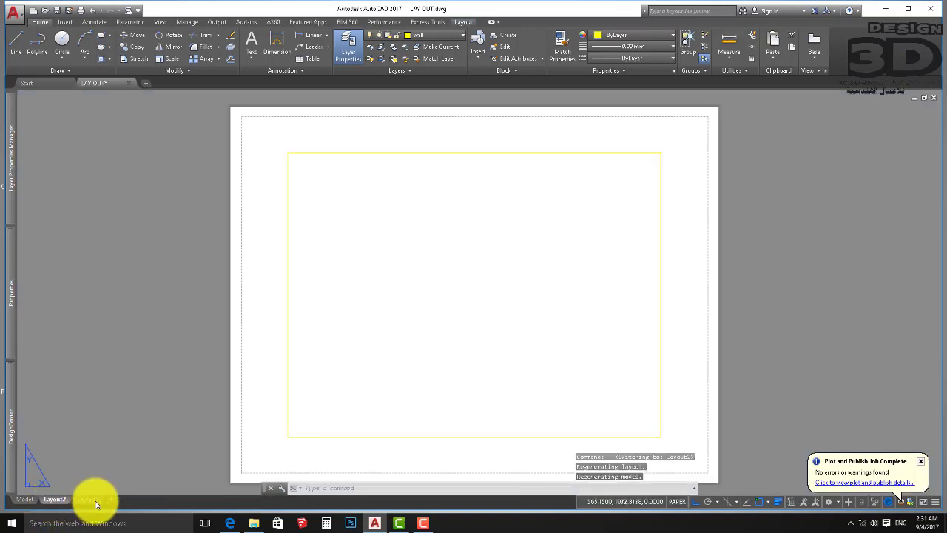
{"action": "left_click", "coordinate": [86, 501]}
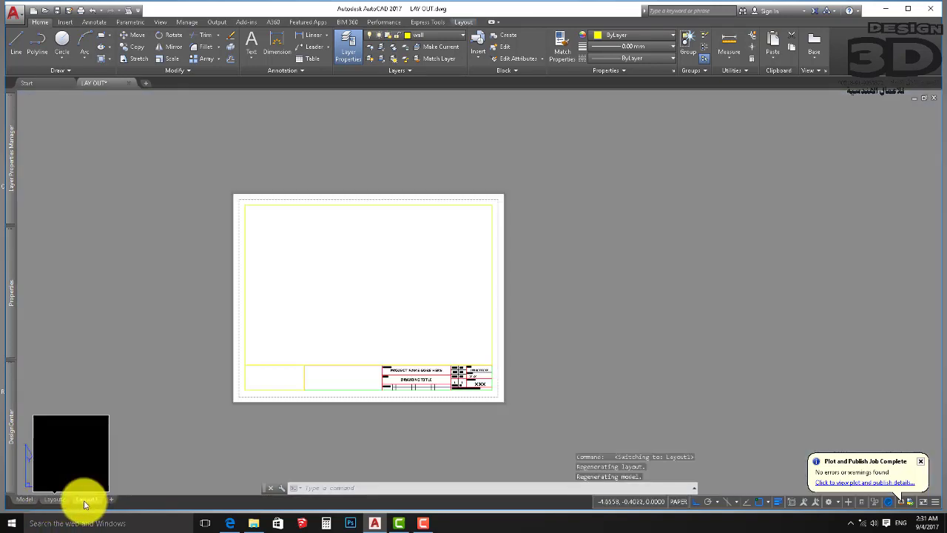
{"action": "scroll", "coordinate": [358, 313], "scroll_direction": "down", "scroll_amount": 2}
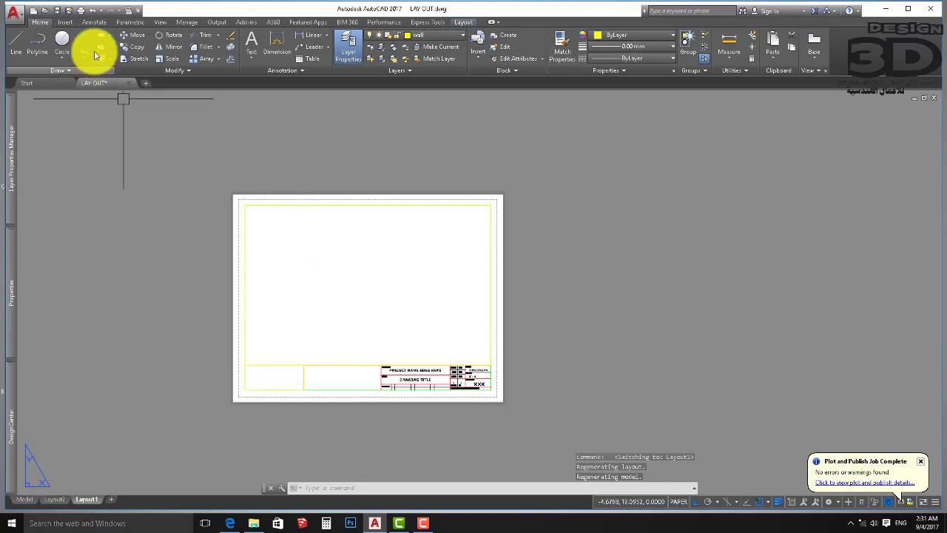
{"action": "left_click", "coordinate": [69, 11]}
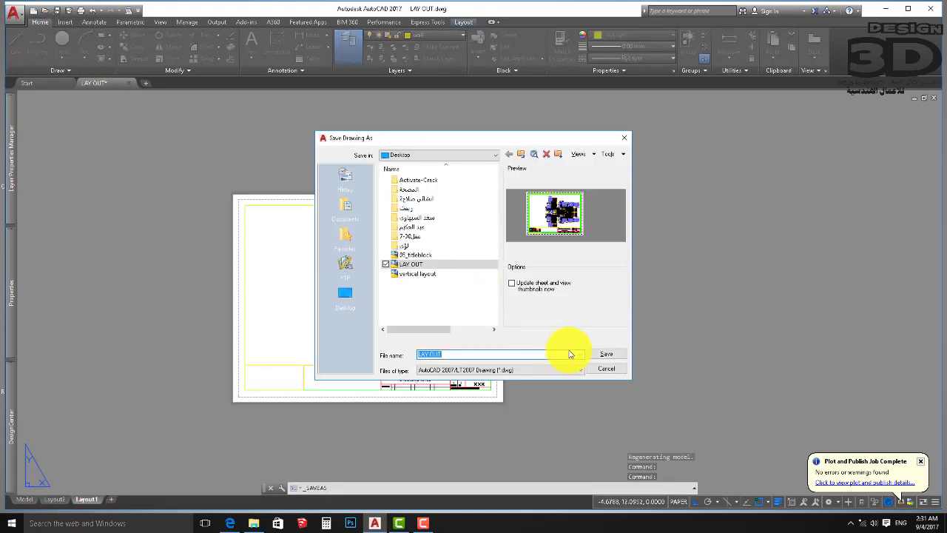
Save LAY OUT as a .dwt drawing template in the Template folder, then return to model space.
{"action": "left_click", "coordinate": [598, 369]}
{"action": "left_click", "coordinate": [17, 18]}
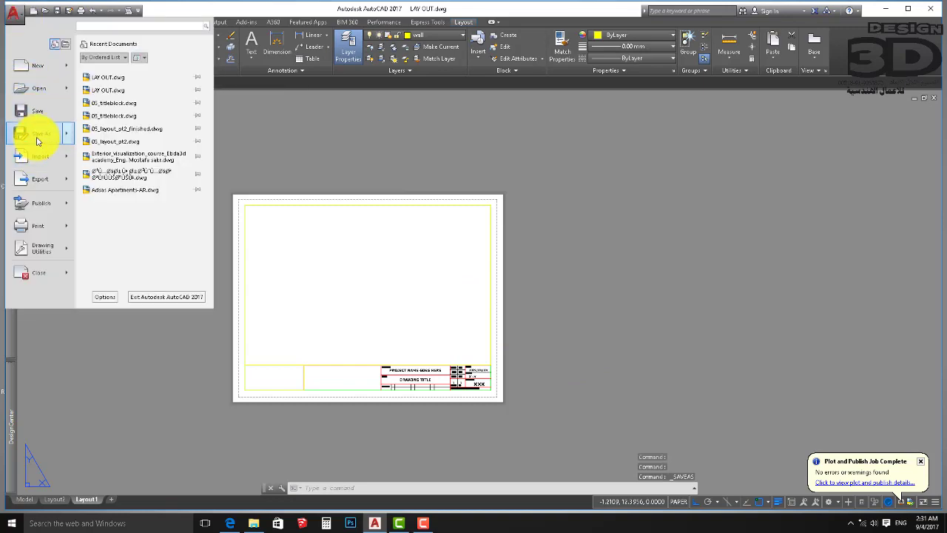
{"action": "mouse_move", "coordinate": [39, 133]}
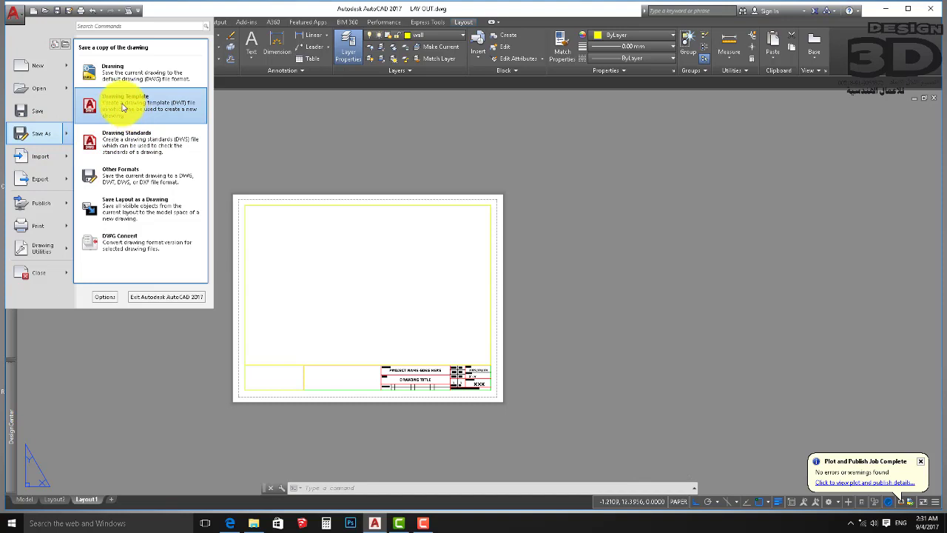
{"action": "left_click", "coordinate": [124, 108]}
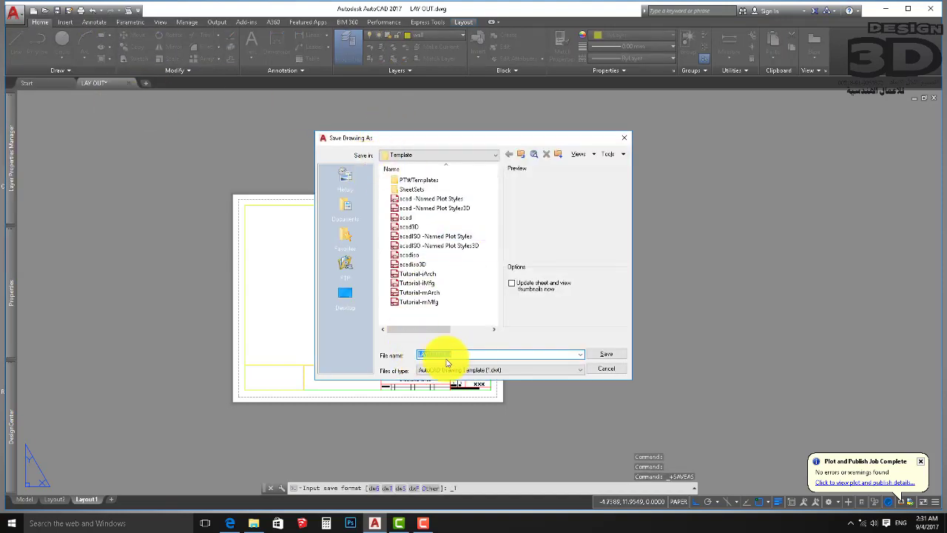
{"action": "left_click", "coordinate": [606, 355]}
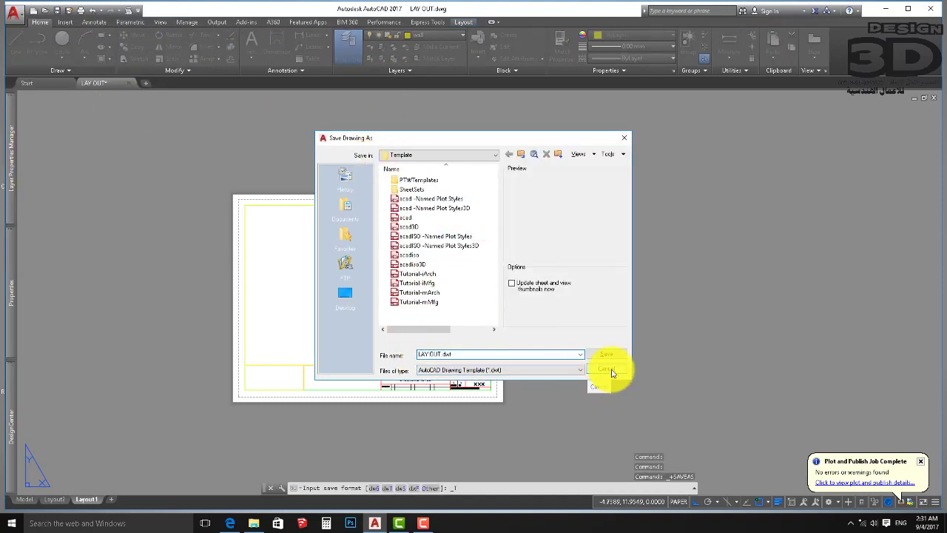
{"action": "left_click", "coordinate": [26, 500]}
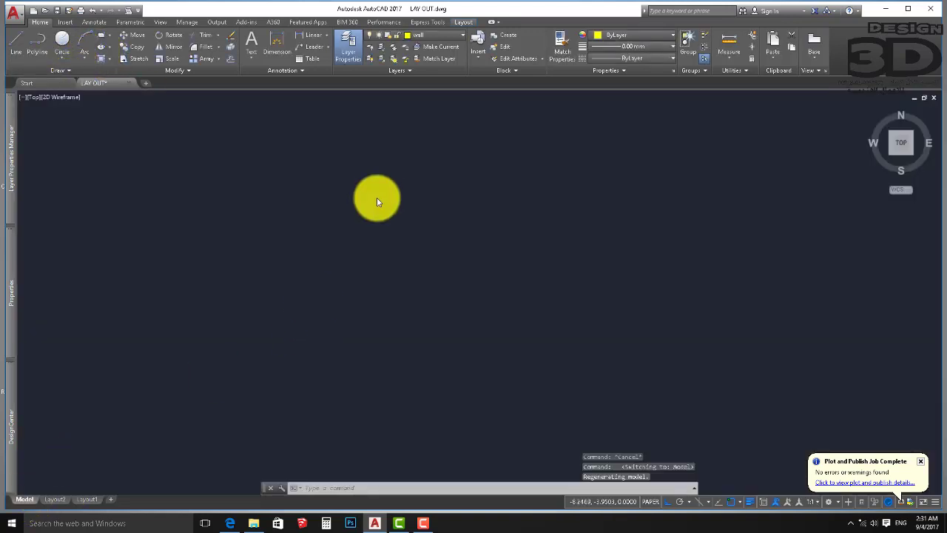
Look up the Drawing Template File Location under Template Settings in Options' Files tab.
{"action": "right_click", "coordinate": [318, 204]}
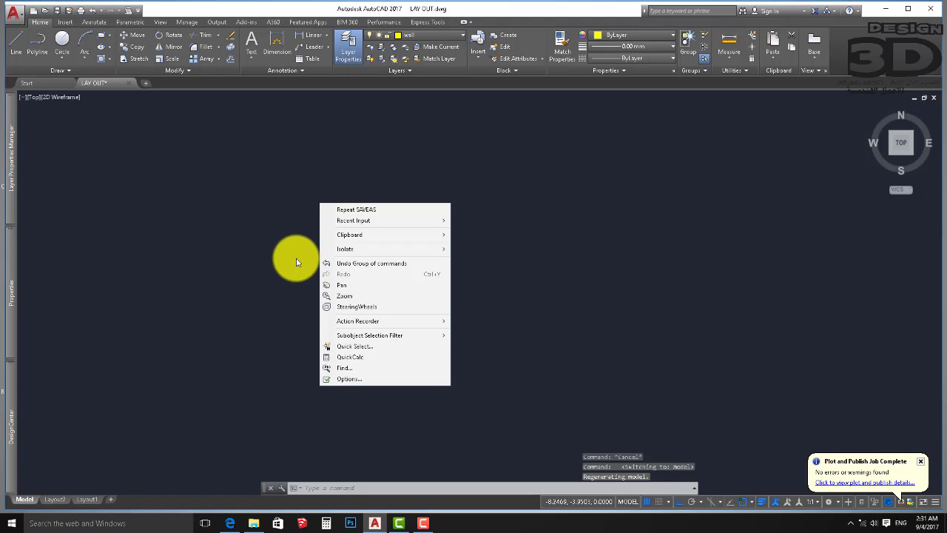
{"action": "right_click", "coordinate": [345, 381]}
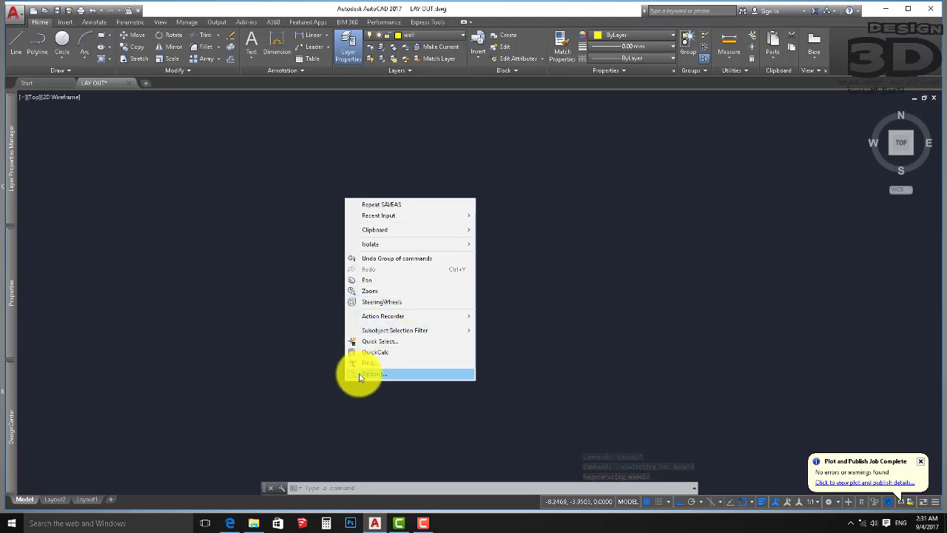
{"action": "left_click", "coordinate": [370, 374]}
{"action": "left_click", "coordinate": [316, 147]}
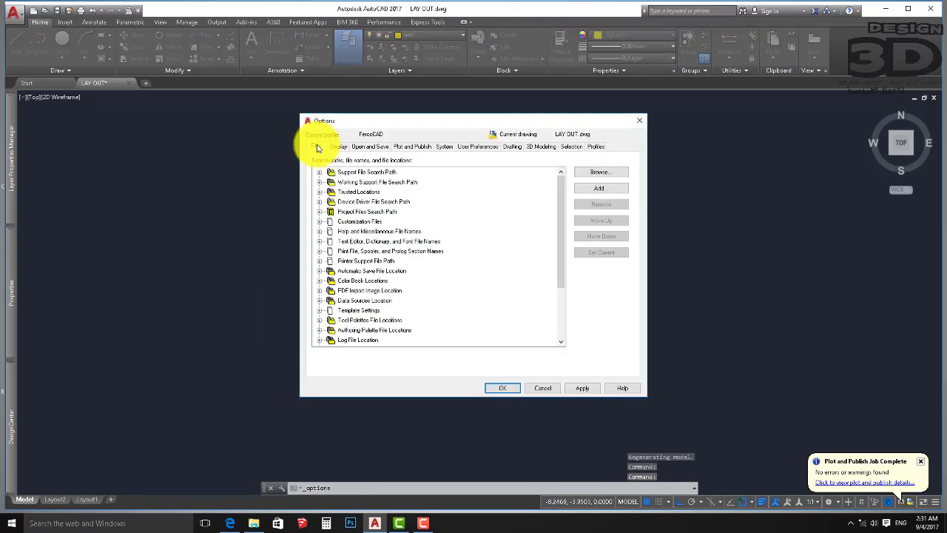
{"action": "left_click", "coordinate": [319, 310]}
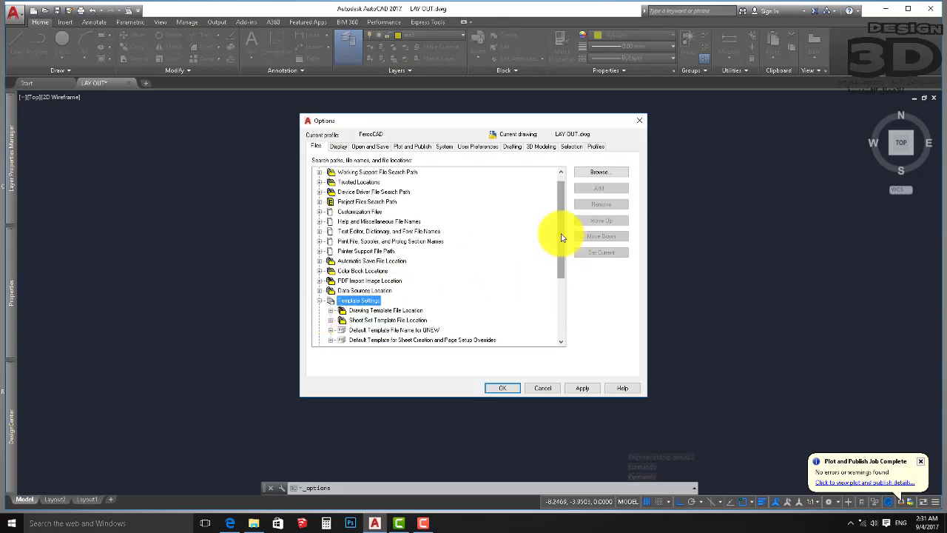
{"action": "scroll", "coordinate": [561, 237], "scroll_direction": "down", "scroll_amount": 1}
{"action": "left_click", "coordinate": [331, 281]}
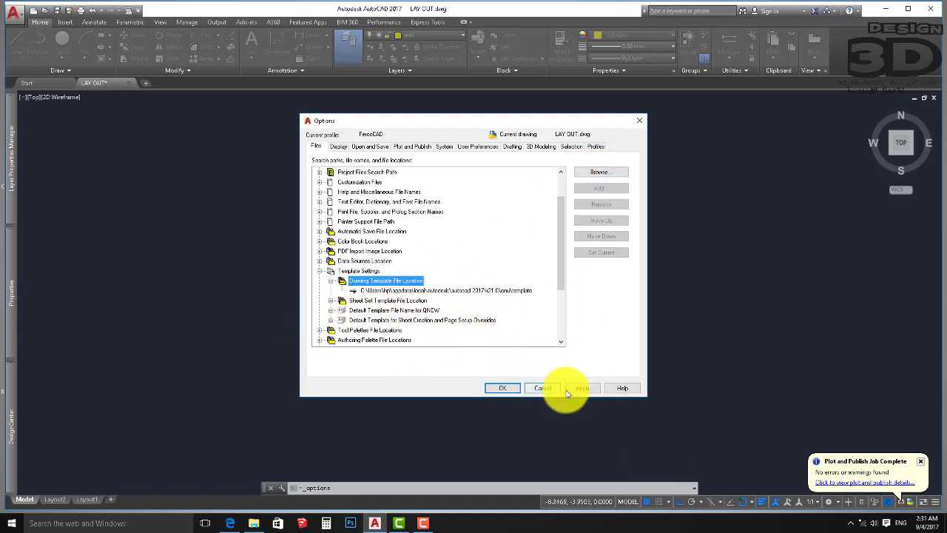
{"action": "left_click", "coordinate": [543, 391]}
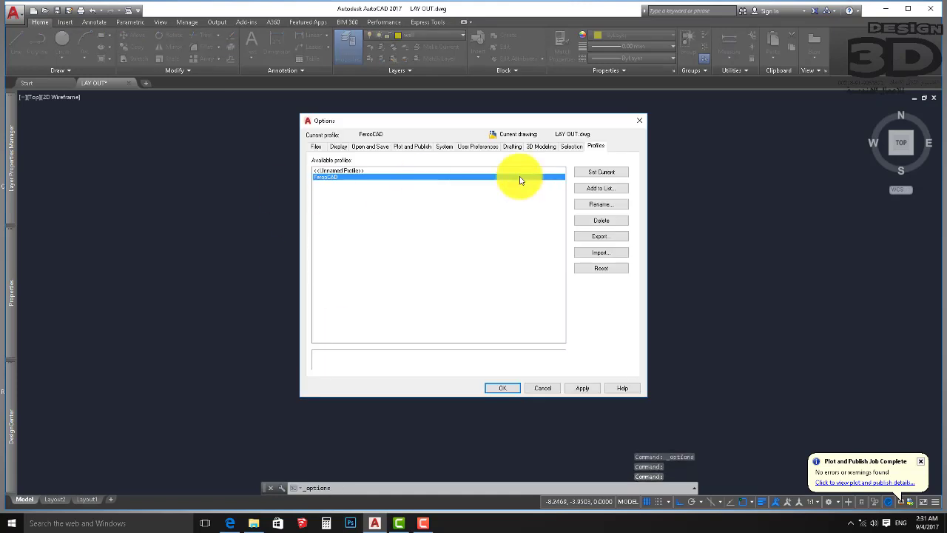
Cancel the Options dialog and close LAY OUT.dwg, bringing up the save-changes prompt.
{"action": "left_click", "coordinate": [546, 392]}
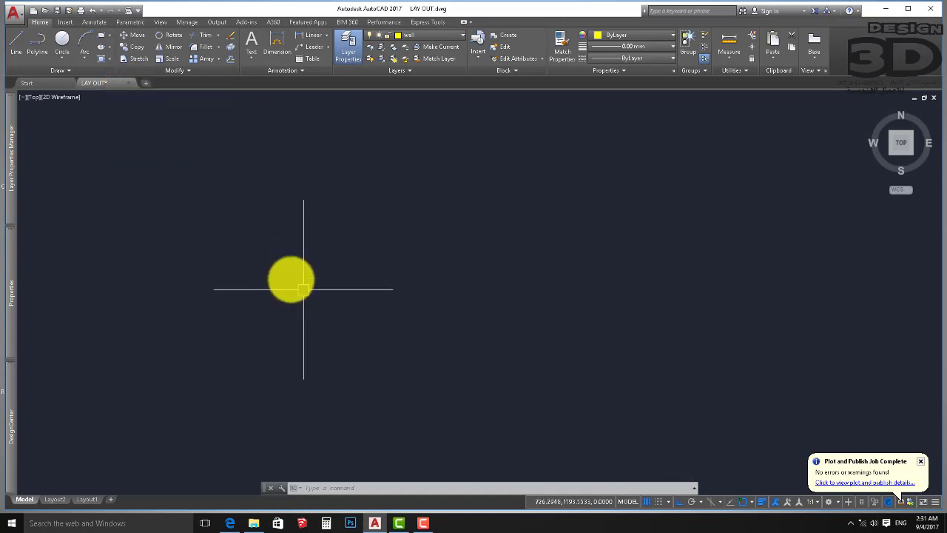
{"action": "left_click", "coordinate": [128, 83]}
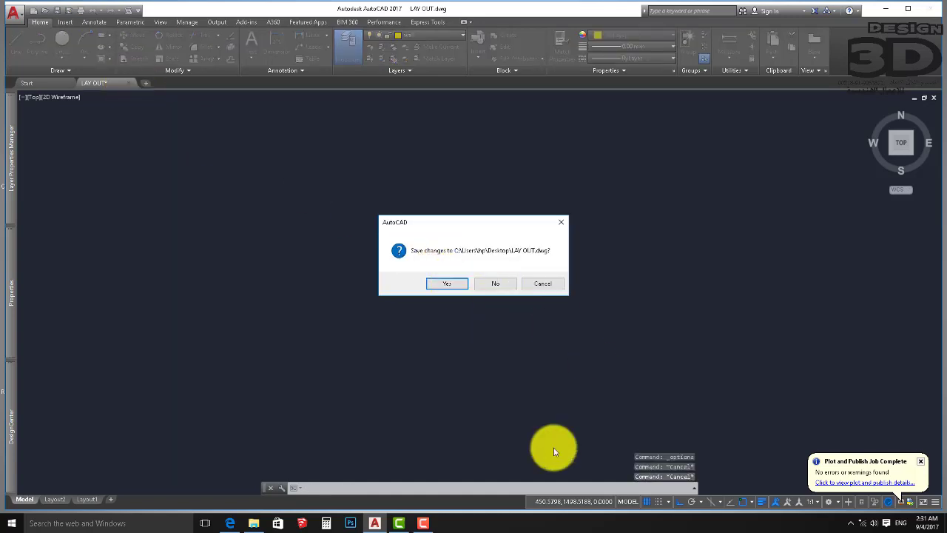